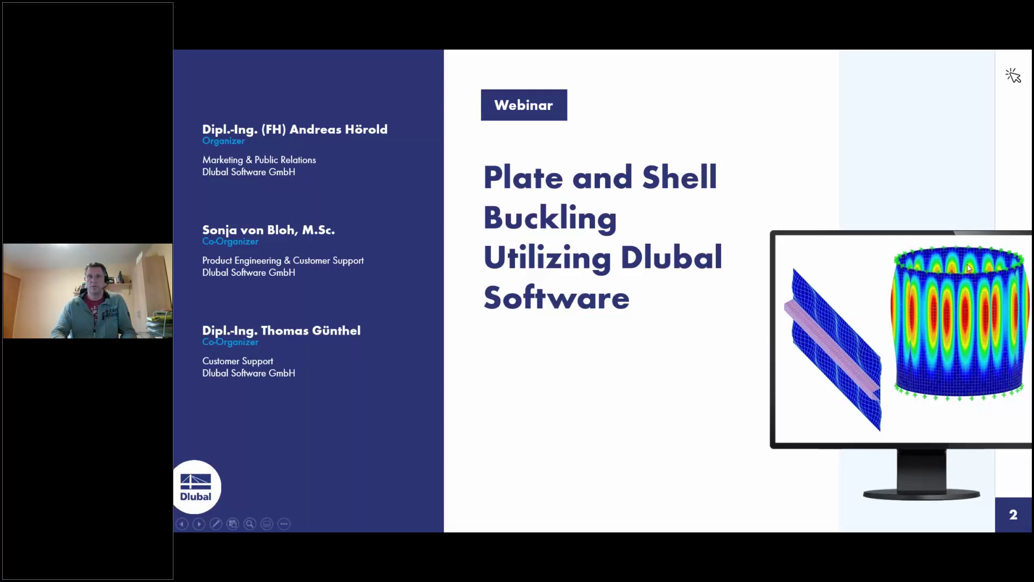
# Advance the slideshow to slide 3 (Questions) and then slide 4 (CONTENT).
pyautogui.click(967, 264)
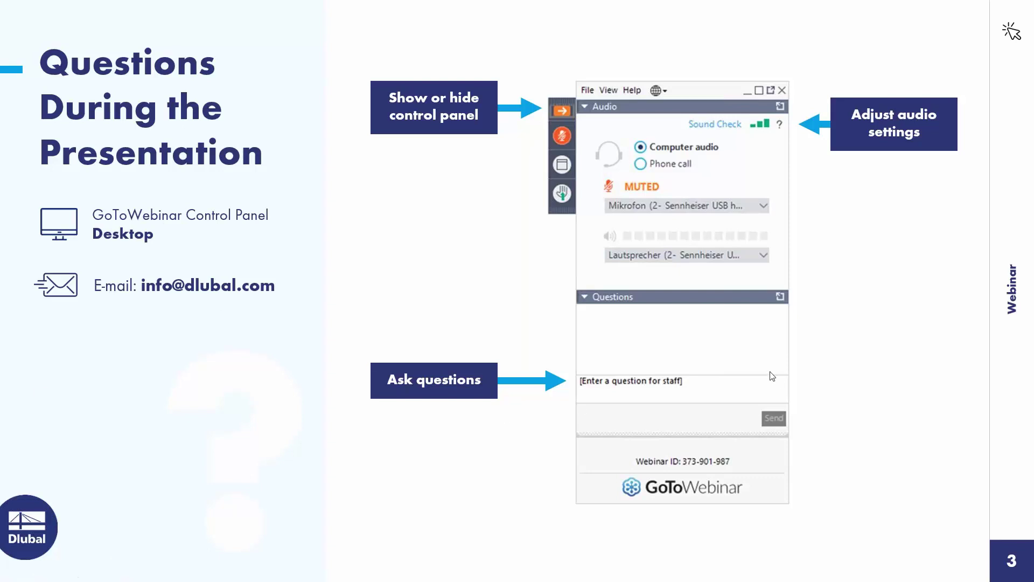
pyautogui.click(927, 321)
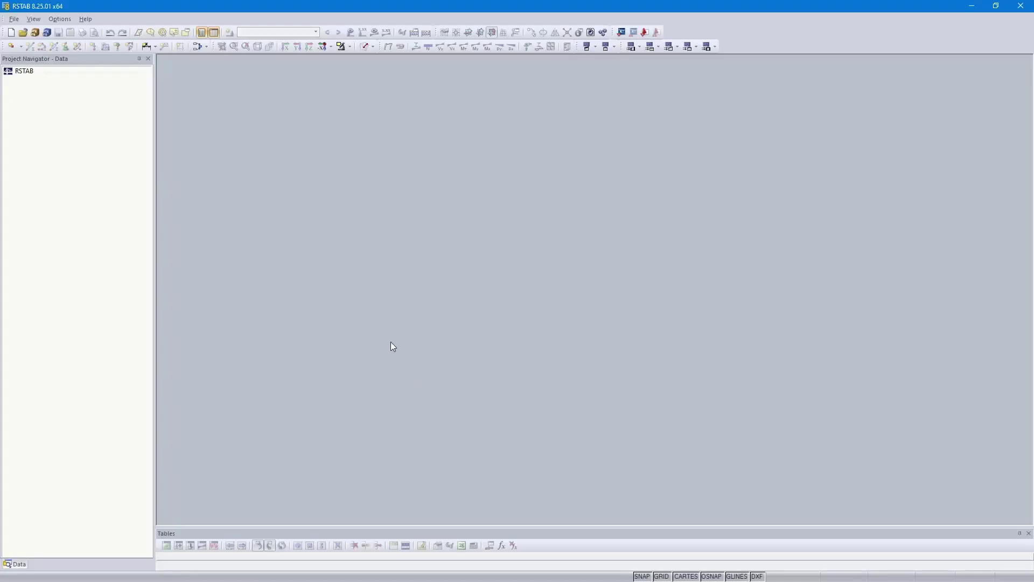
# Create a new 3D model called Example_plate_buckling in the Webinar project.
pyautogui.click(11, 33)
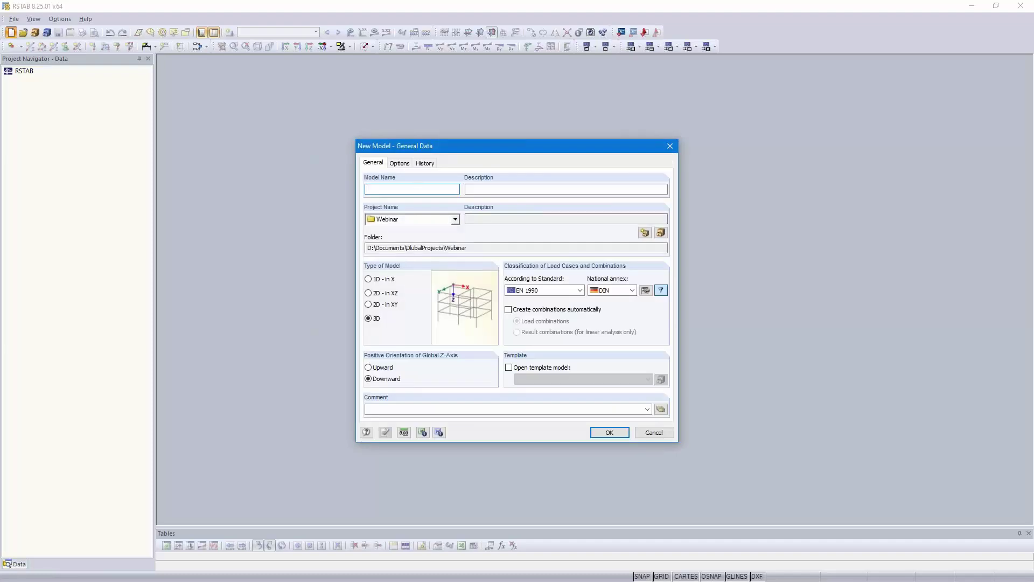
pyautogui.write('Example_plate_buckling')
pyautogui.click(607, 433)
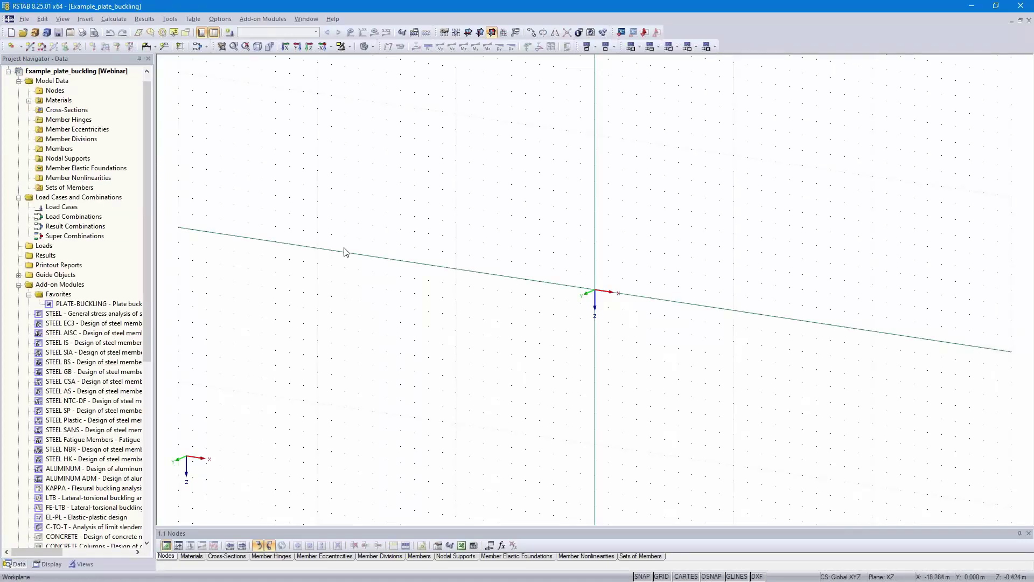
# Launch PLATE-BUCKLING from Add-on Modules > Design - Steel.
pyautogui.click(263, 17)
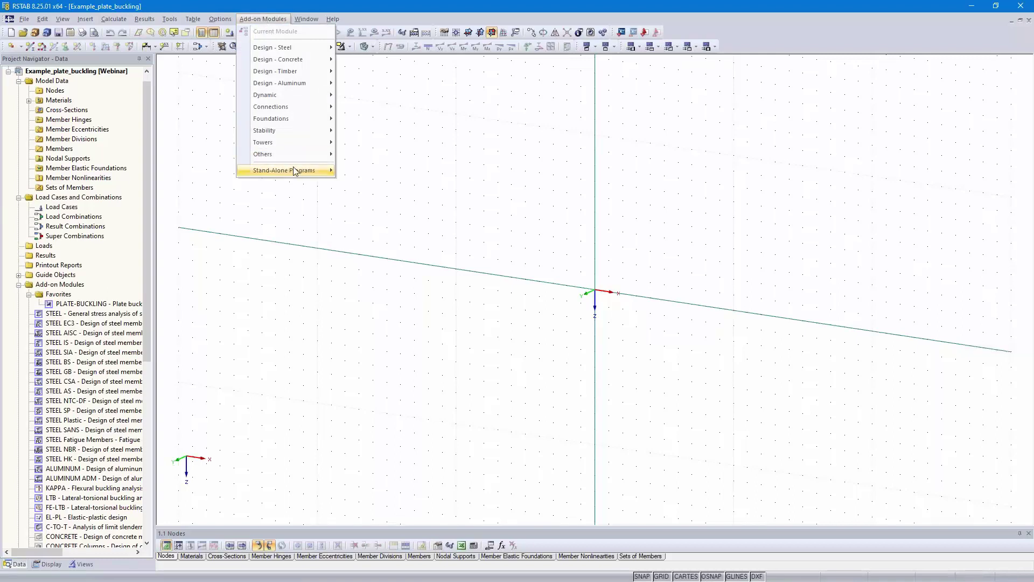
pyautogui.moveTo(297, 170)
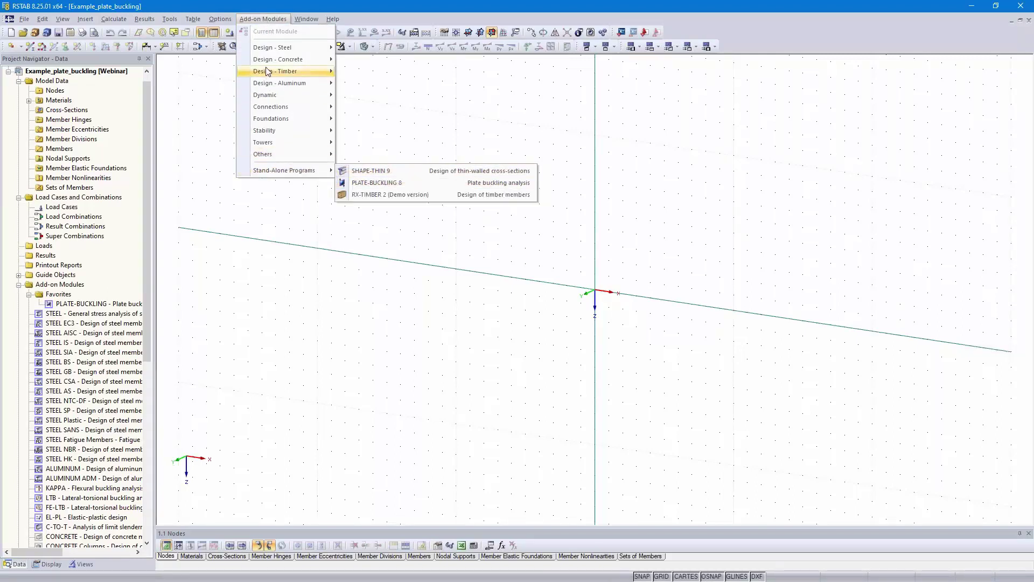
pyautogui.moveTo(289, 48)
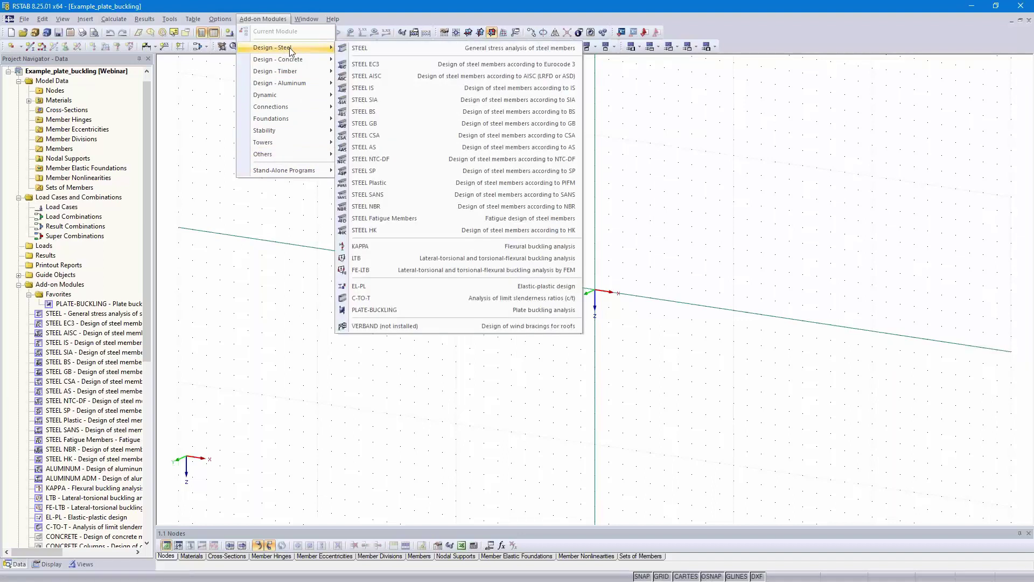
pyautogui.click(405, 309)
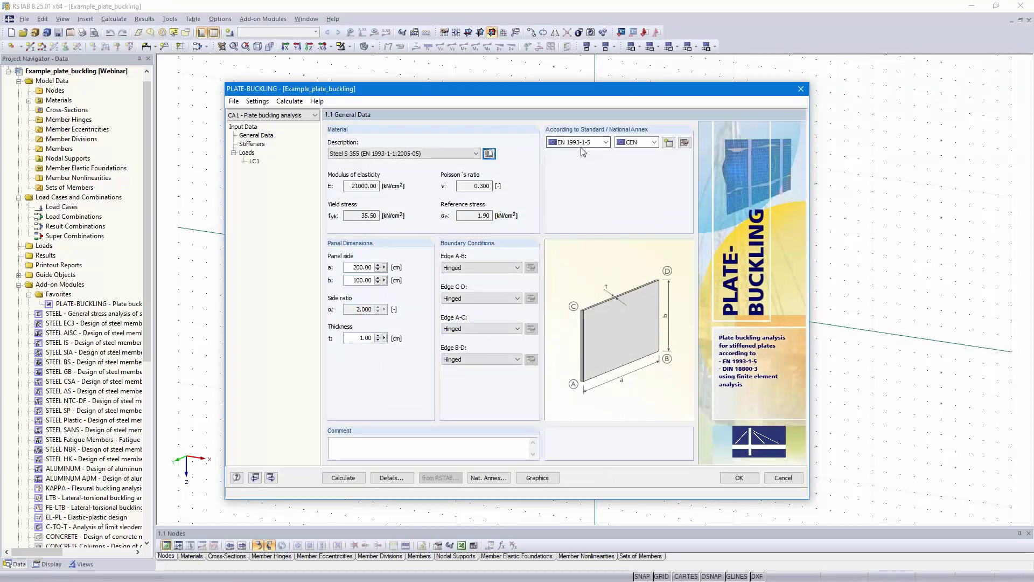
# Keep CEN as the national annex and Steel S 355 as the material.
pyautogui.click(639, 142)
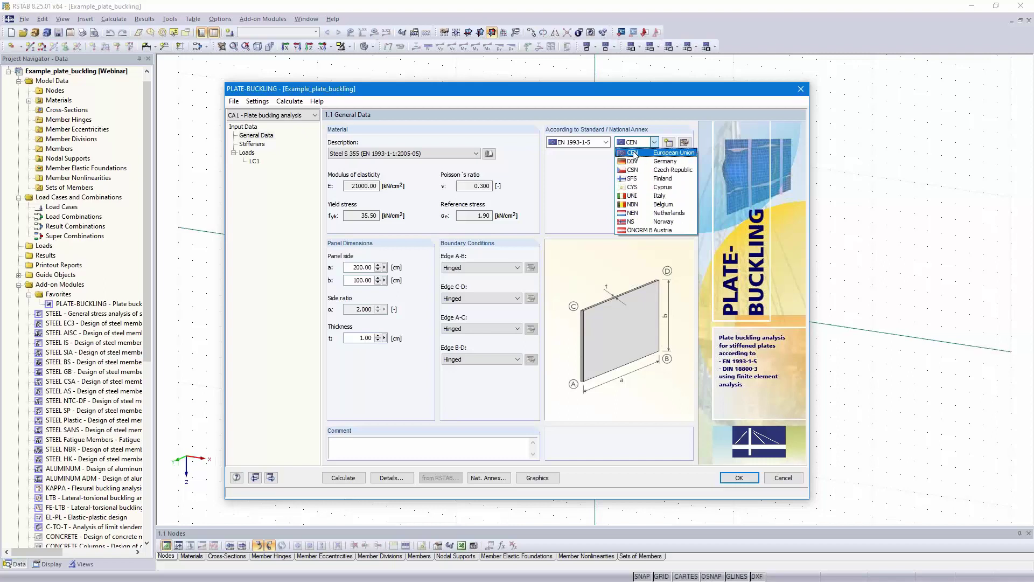
pyautogui.click(634, 155)
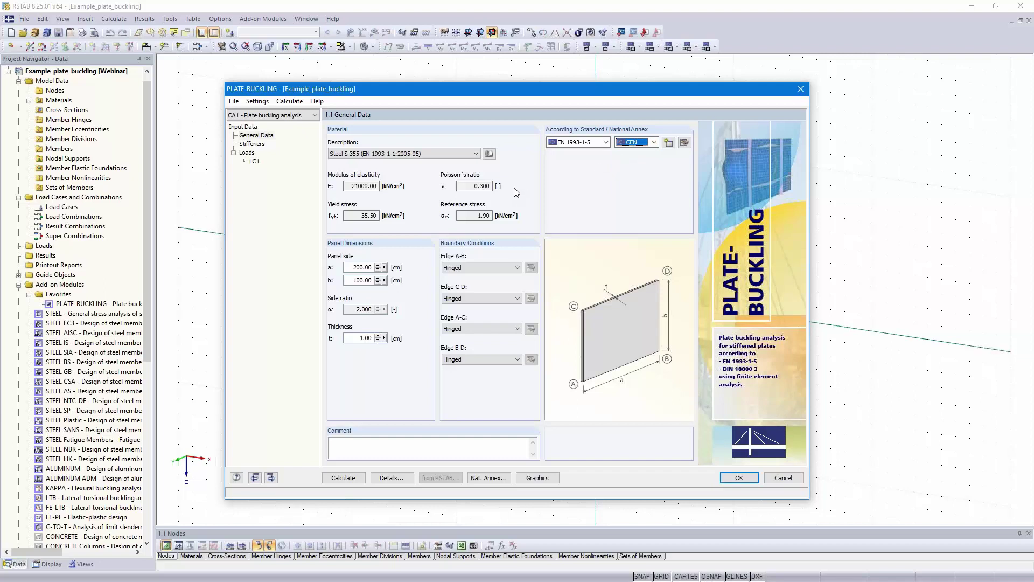
pyautogui.click(394, 154)
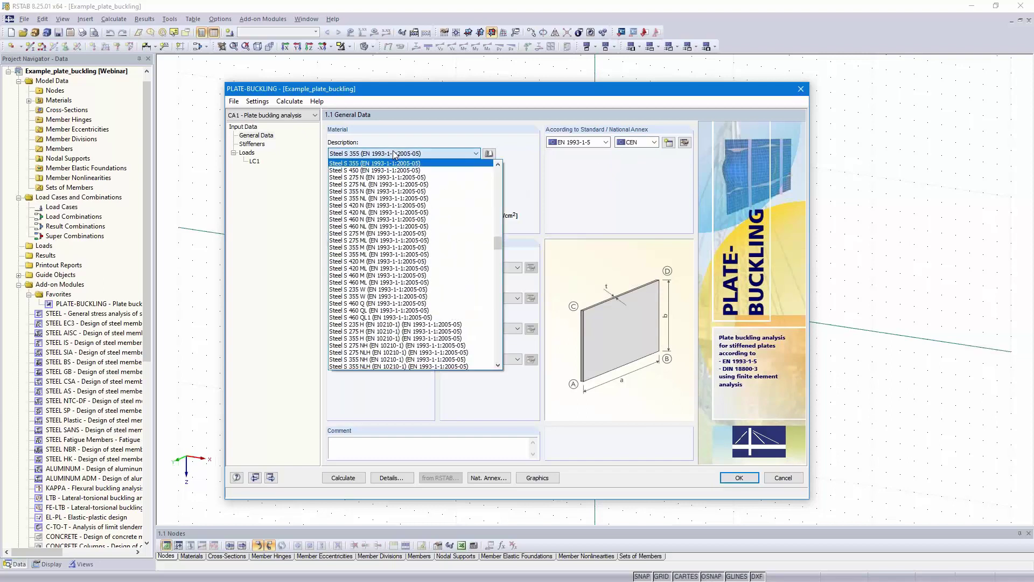
pyautogui.click(394, 155)
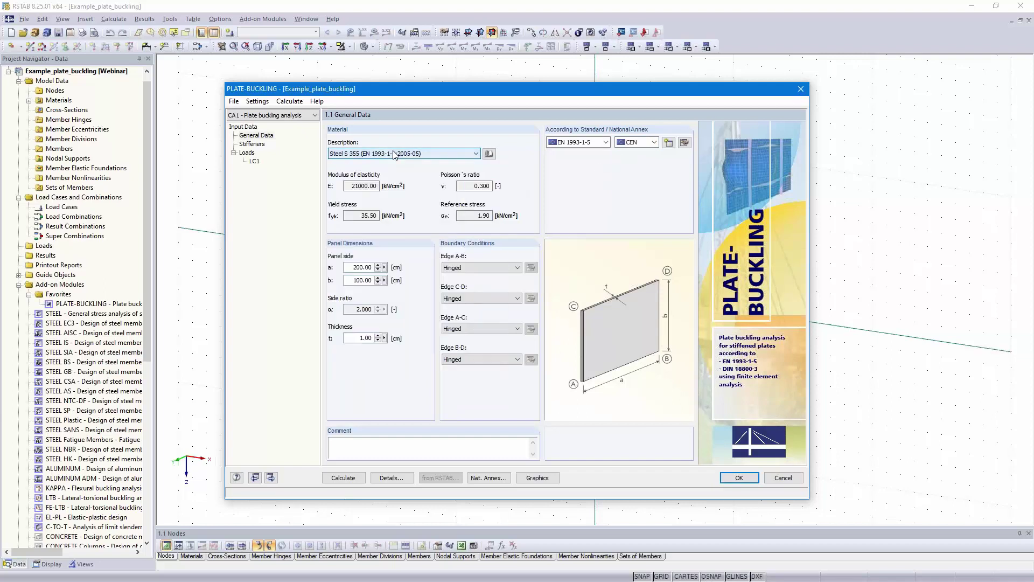
# Enter panel sides a = 500 cm, b = 175 cm and thickness 1.40 cm.
pyautogui.doubleClick(350, 267)
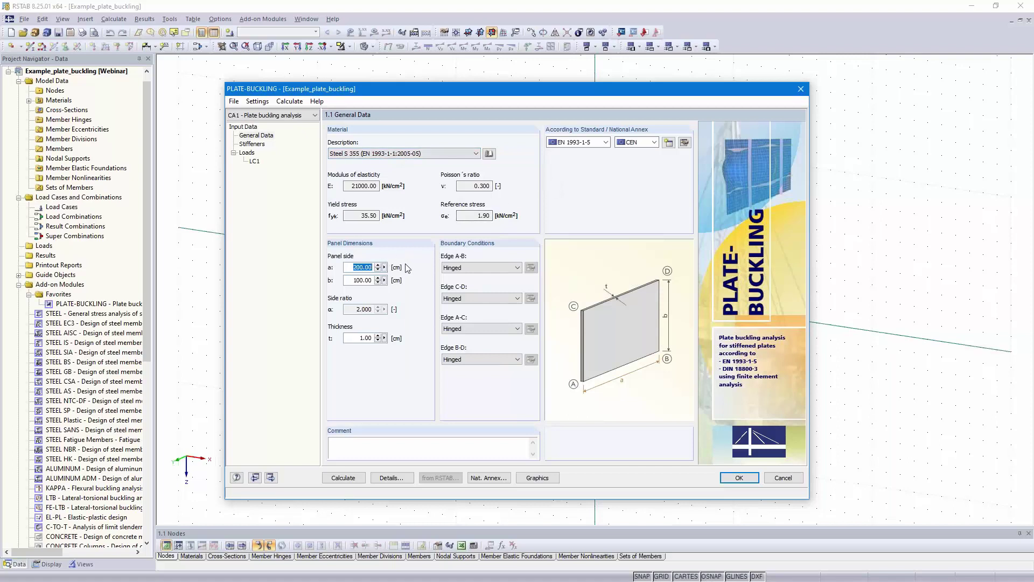
pyautogui.write('500')
pyautogui.press('Tab')
pyautogui.write('175')
pyautogui.doubleClick(357, 338)
pyautogui.write('1,4')
pyautogui.click(355, 280)
# Add a longitudinal stiffener at z = 72.50 cm and set its type to Flat plate.
pyautogui.click(271, 478)
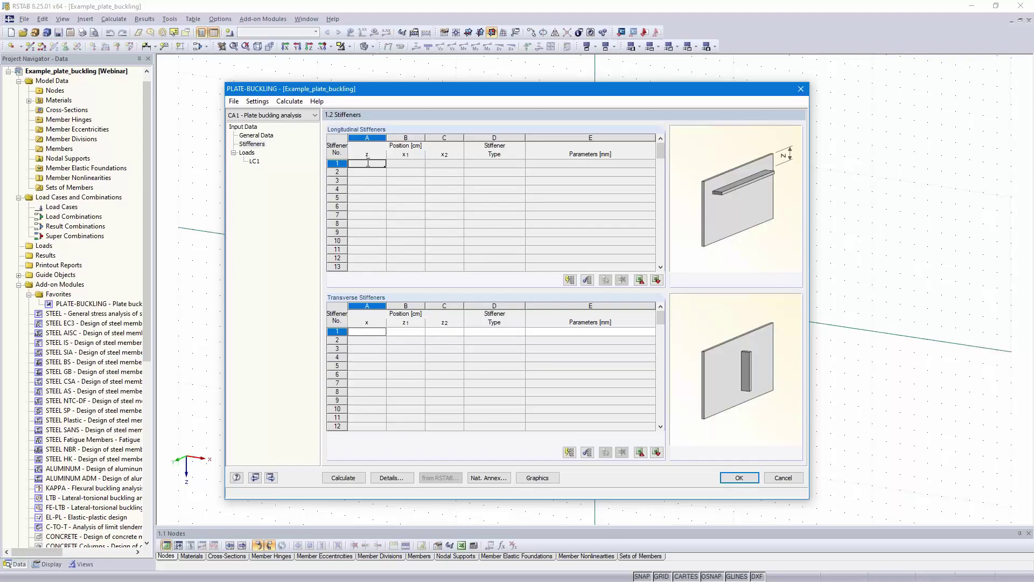
pyautogui.write('2.5')
pyautogui.click(403, 164)
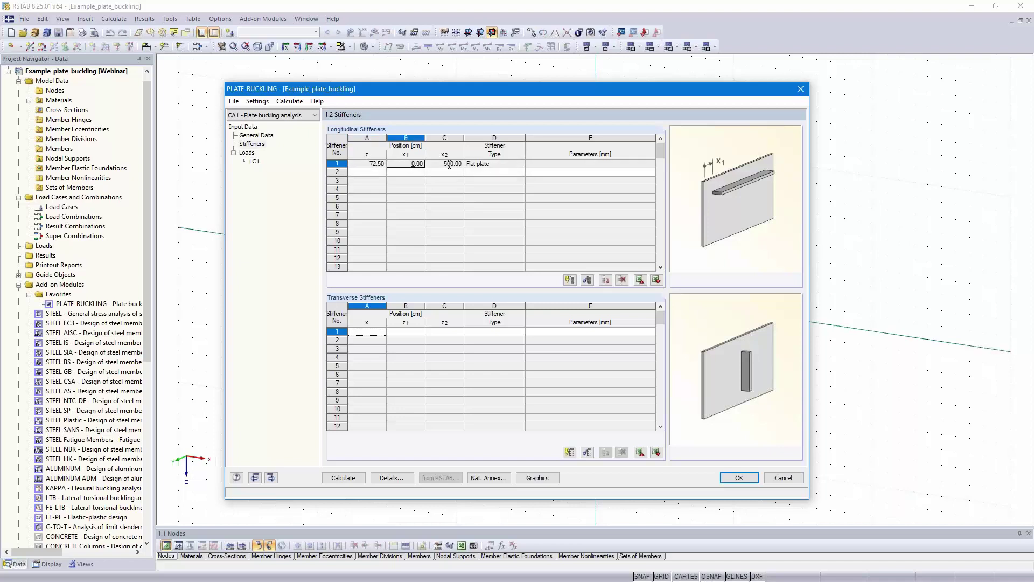
pyautogui.click(505, 167)
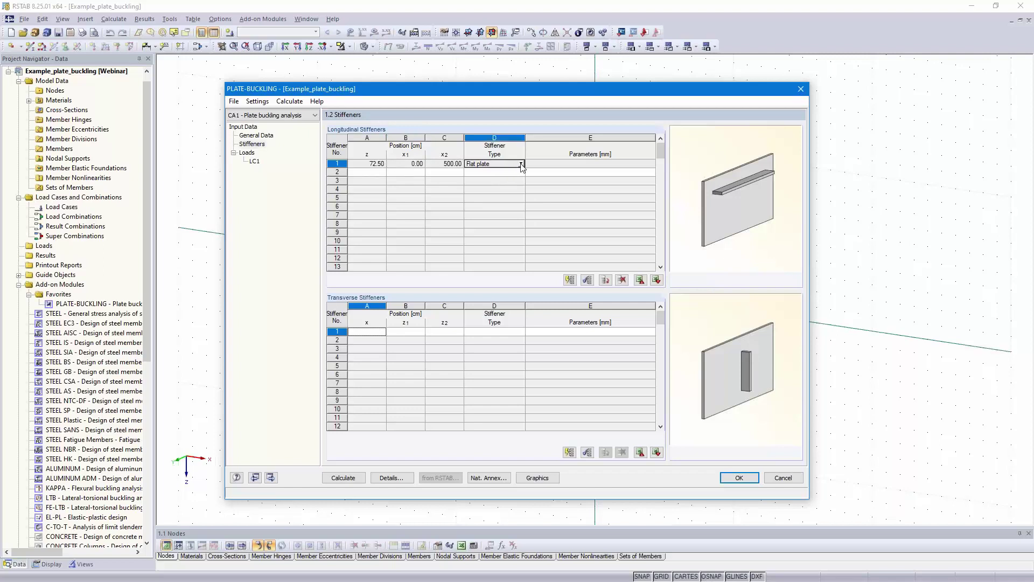
pyautogui.click(520, 163)
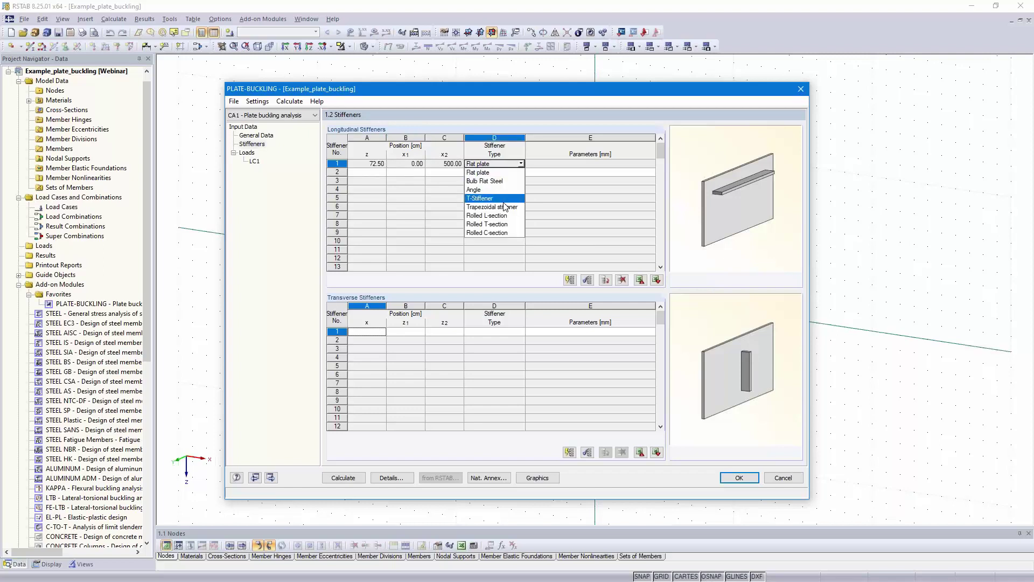
pyautogui.click(505, 172)
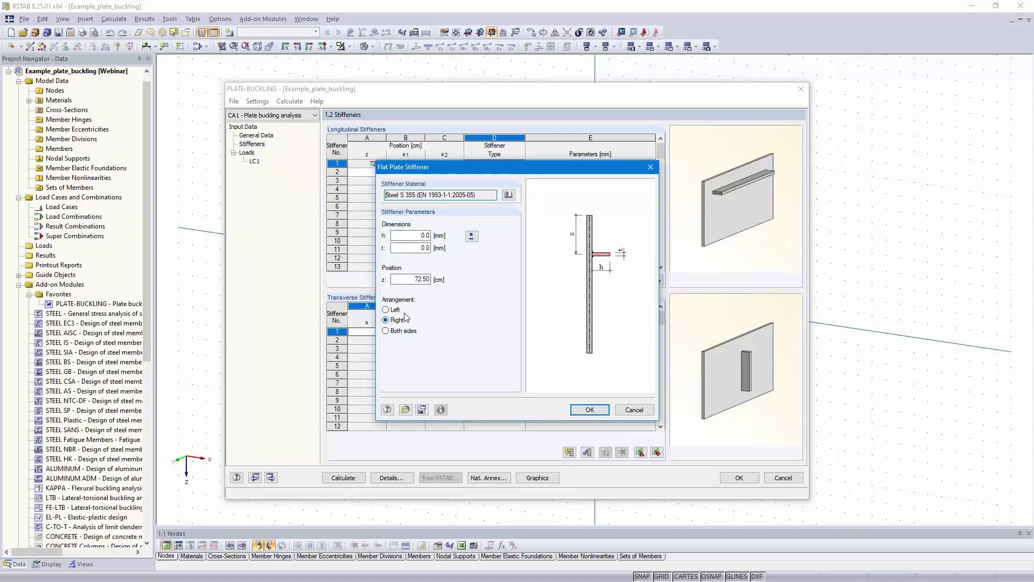
# Discard the flat plate parameters and switch the stiffener type to Trapezoidal.
pyautogui.click(633, 409)
pyautogui.click(520, 164)
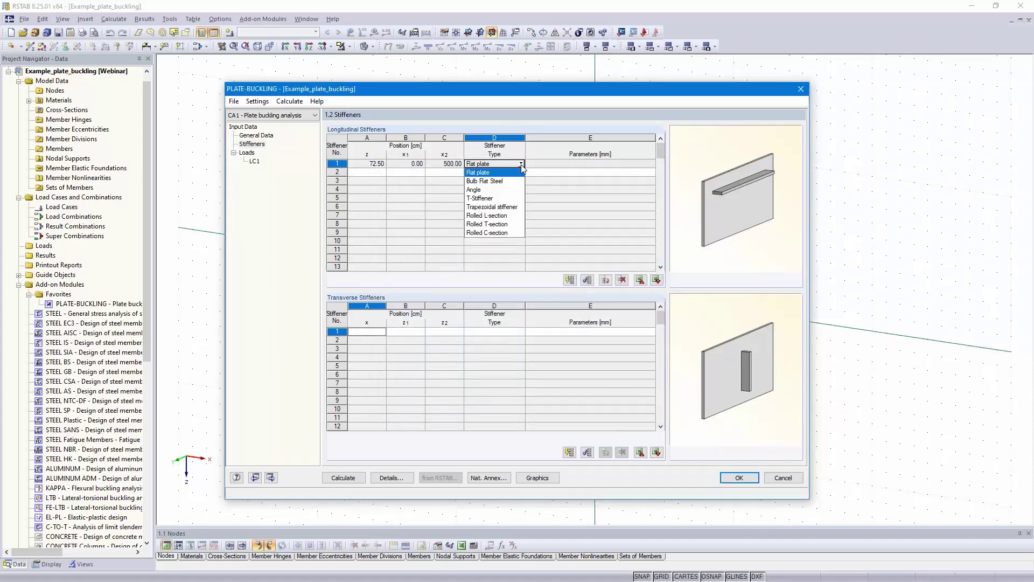
pyautogui.click(507, 209)
# Enter trapezoidal stiffener dimensions h 300, d 150, b 200 and t 6 mm.
pyautogui.click(422, 235)
pyautogui.write('300')
pyautogui.click(413, 247)
pyautogui.write('150')
pyautogui.press('Tab')
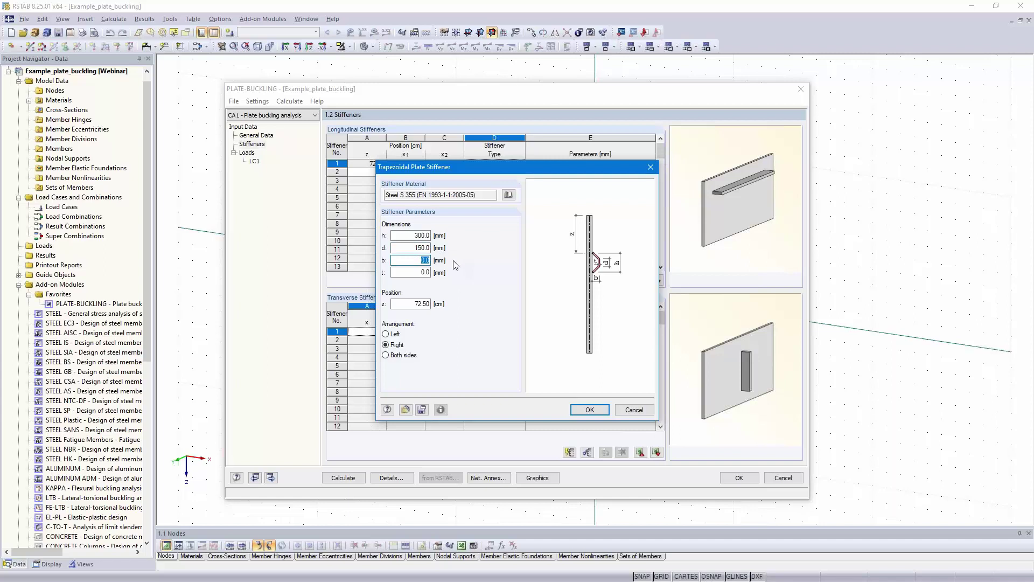
pyautogui.write('200')
pyautogui.press('Tab')
pyautogui.write('6')
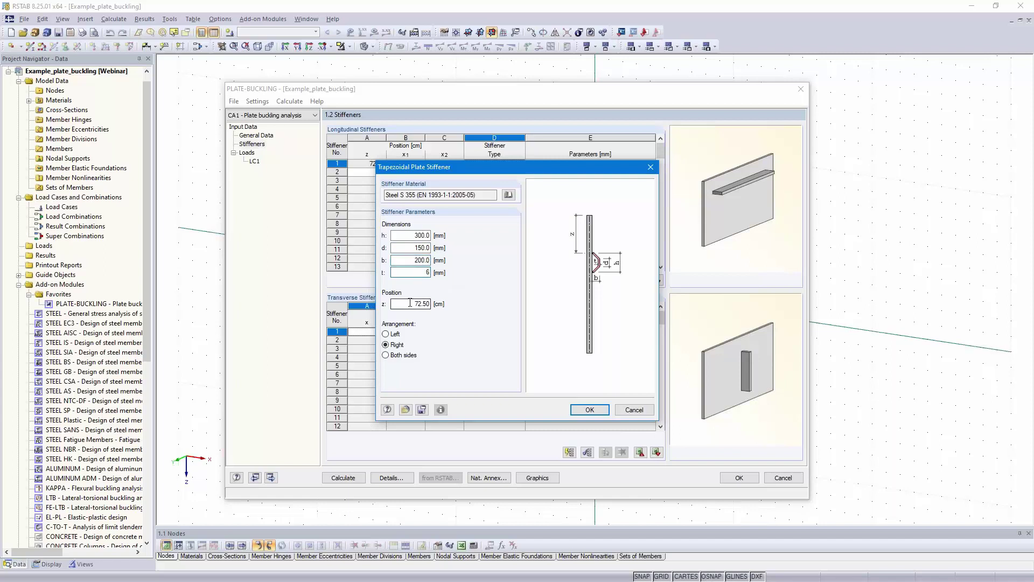
pyautogui.click(409, 303)
pyautogui.click(589, 409)
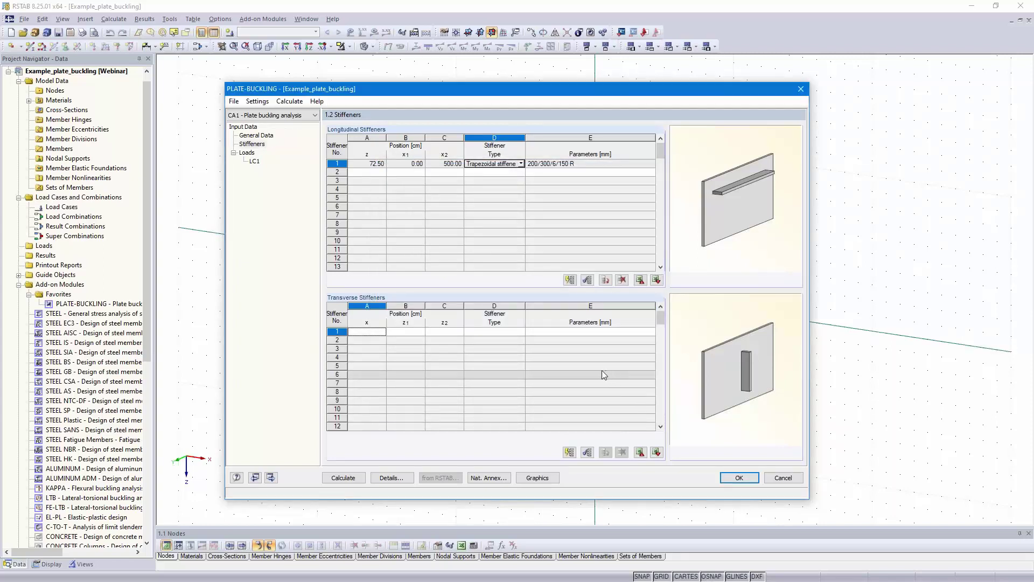
pyautogui.click(537, 478)
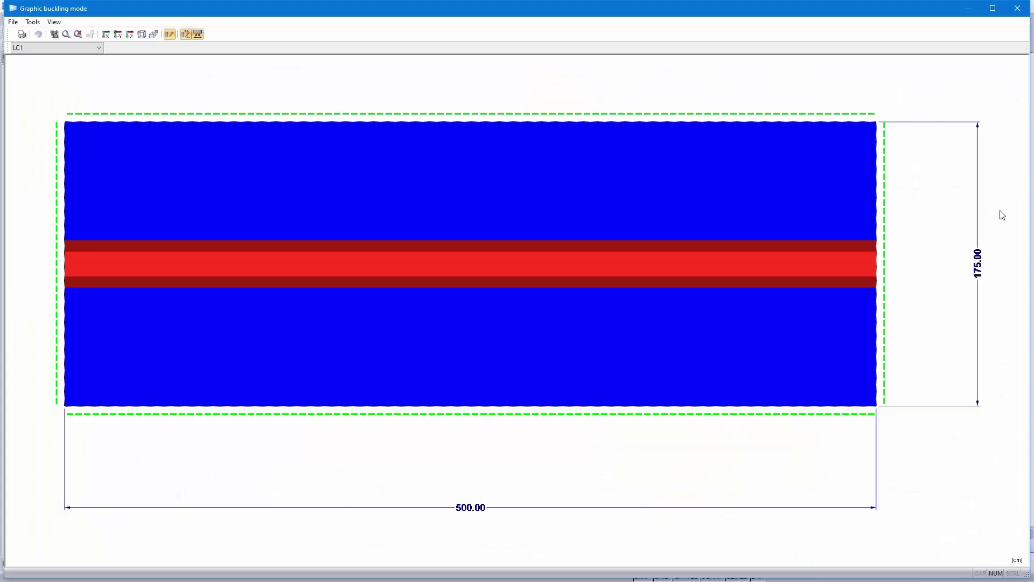
pyautogui.keyDown('ctrl'); pyautogui.moveTo(263, 374); pyautogui.dragTo(326, 367, button='middle'); pyautogui.keyUp('ctrl')
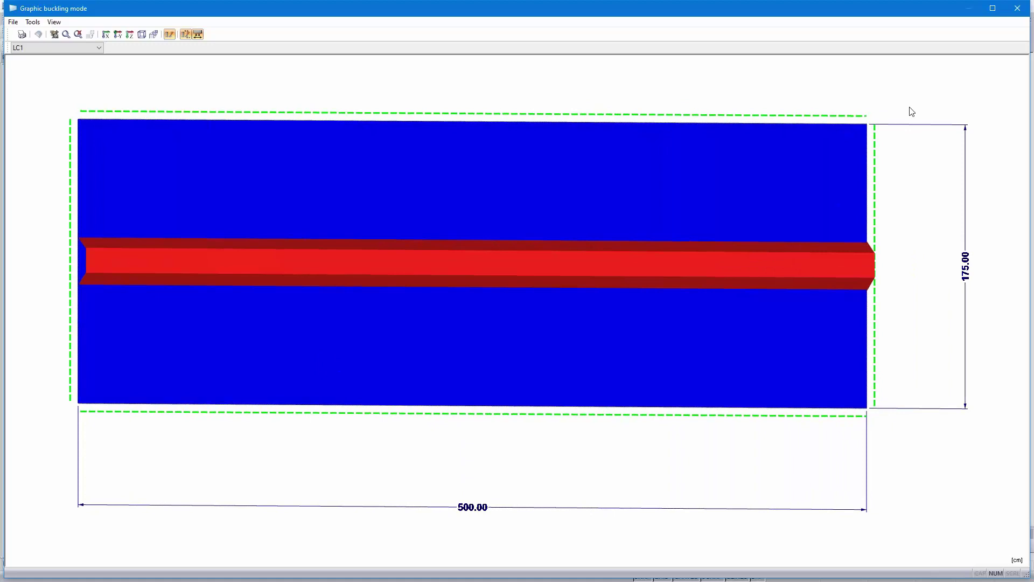
pyautogui.click(1019, 9)
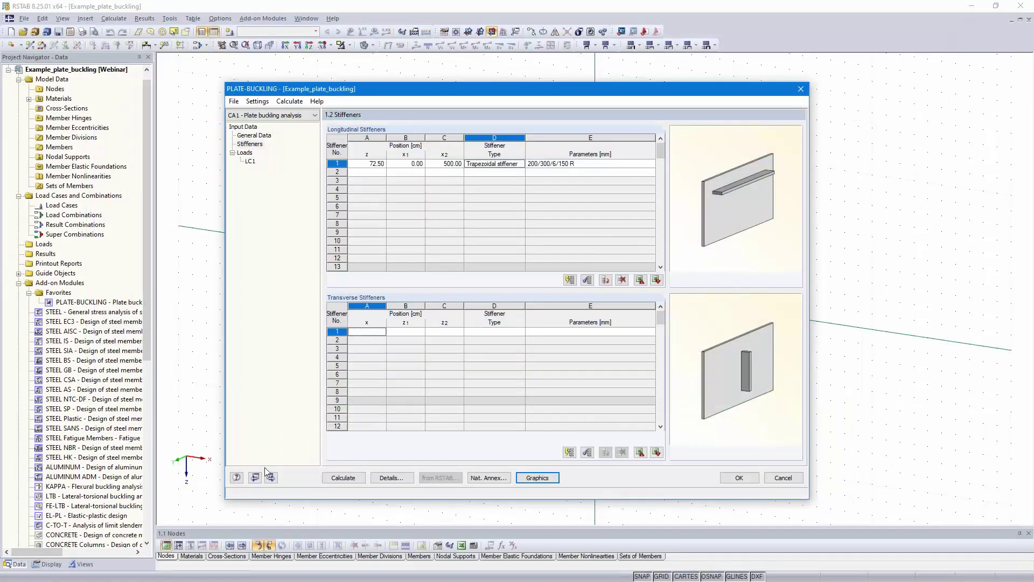
# On the Loads page, describe load case 1 as 'Design loads'.
pyautogui.click(271, 479)
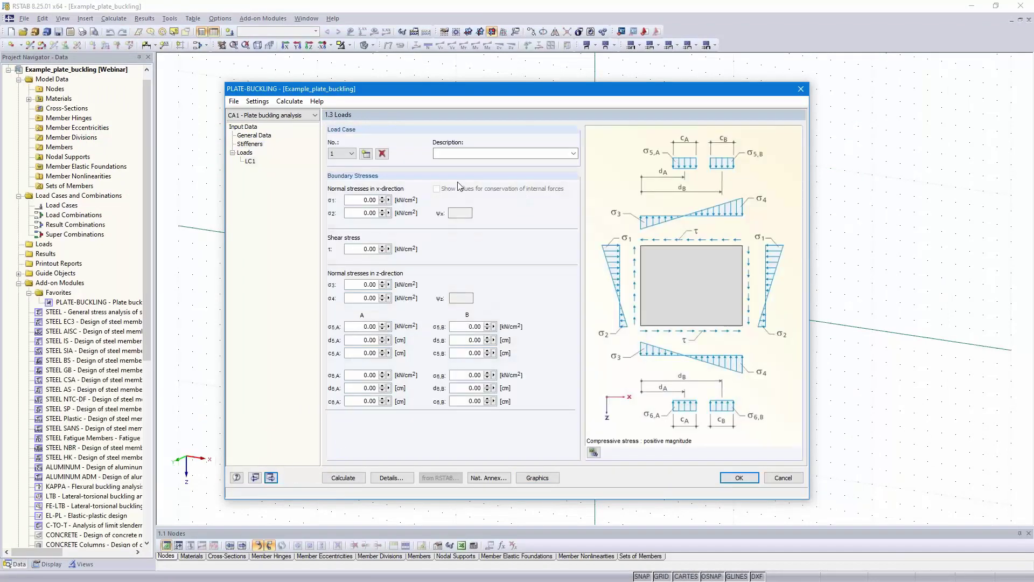
pyautogui.click(476, 153)
pyautogui.write('Design')
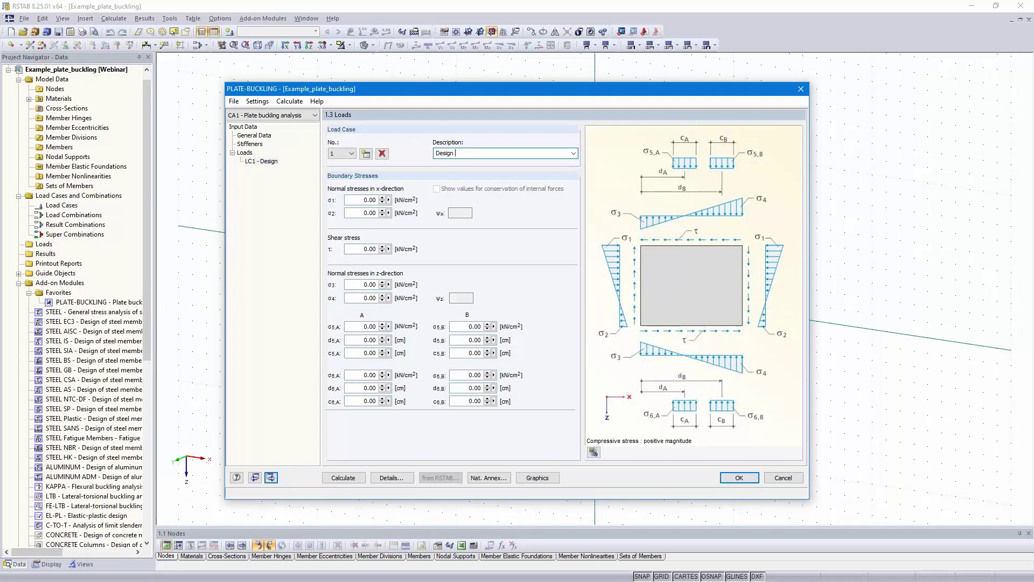
pyautogui.write(' loads')
# Enter normal stresses σ1 = σ2 = 23 kN/cm² and shear stress τ = 1 kN/cm².
pyautogui.click(355, 199)
pyautogui.doubleClick(366, 200)
pyautogui.write('23')
pyautogui.doubleClick(358, 212)
pyautogui.write('23')
pyautogui.click(355, 199)
pyautogui.doubleClick(372, 249)
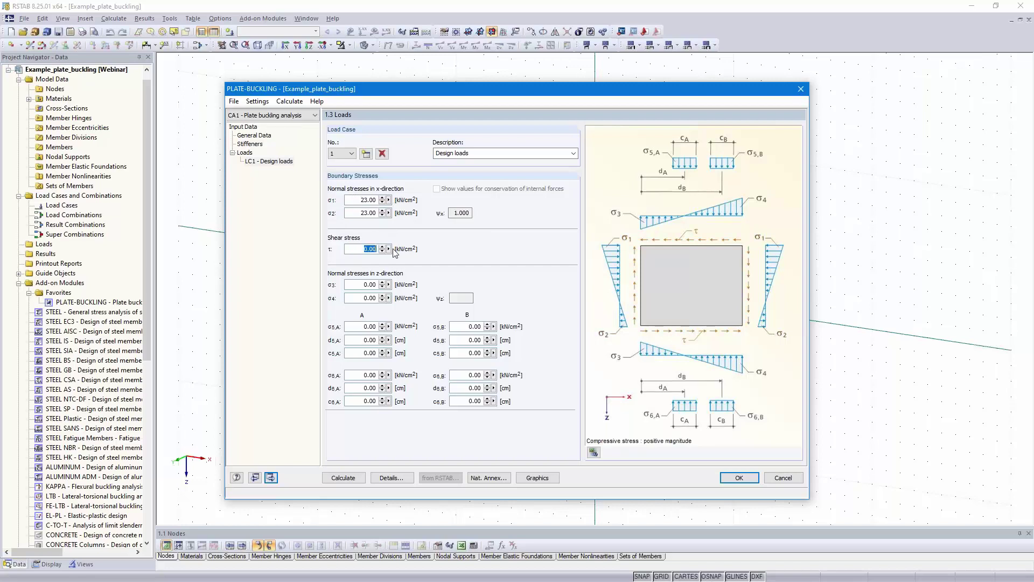
pyautogui.write('1')
pyautogui.click(363, 213)
# Render the loaded 500 × 175 cm plate, view it tilted in its own graphics window, then close it.
pyautogui.click(593, 453)
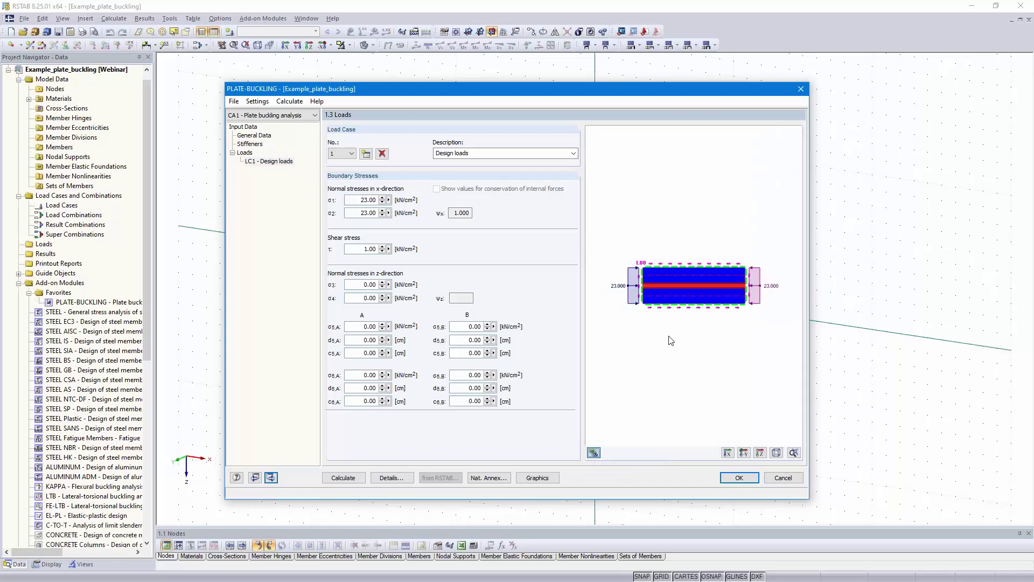
pyautogui.scroll(2, 676, 331)
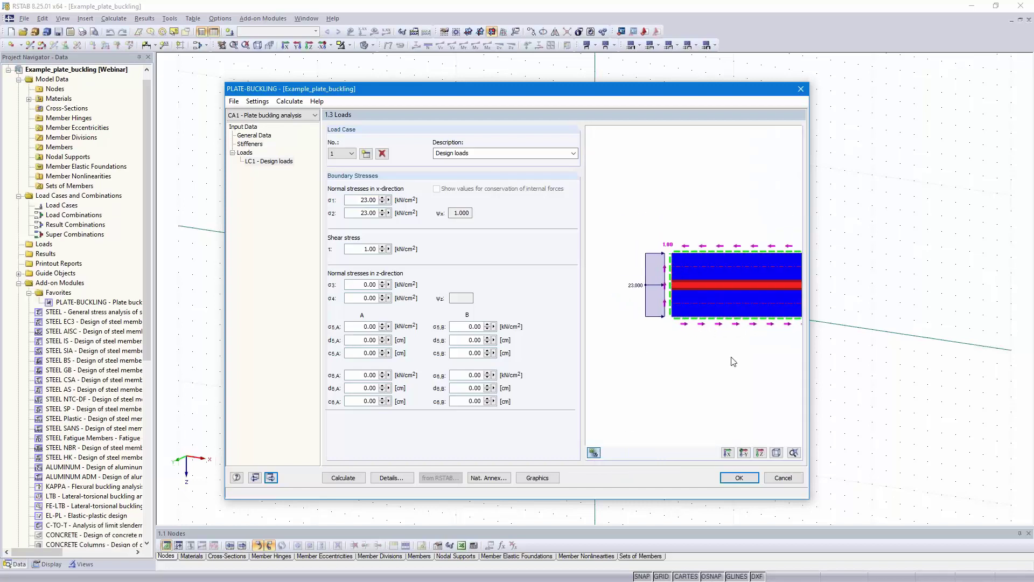
pyautogui.moveTo(734, 361); pyautogui.dragTo(691, 353, button='middle')
pyautogui.scroll(-3, 676, 362)
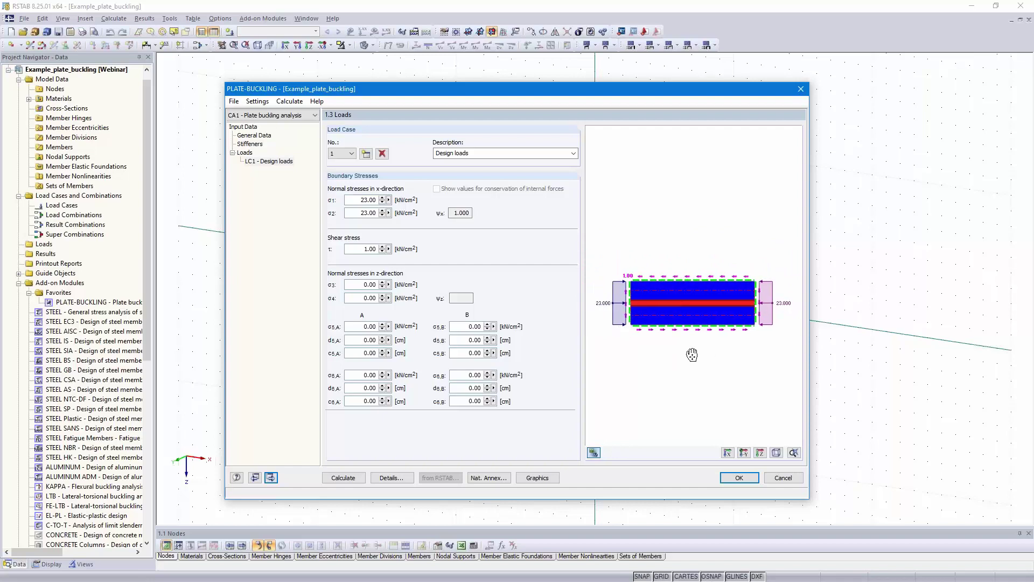
pyautogui.click(536, 478)
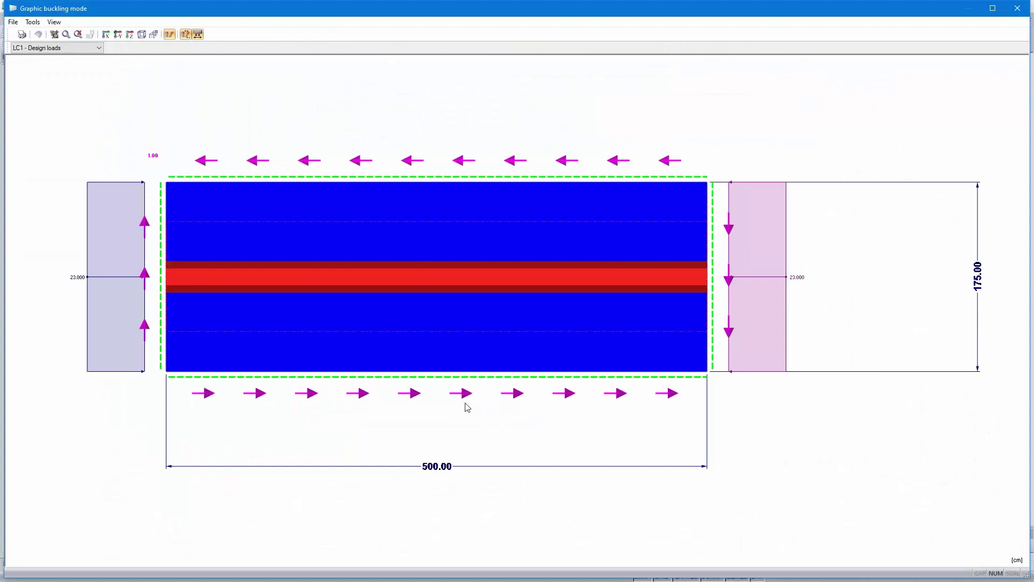
pyautogui.keyDown('ctrl'); pyautogui.moveTo(461, 408); pyautogui.dragTo(461, 450, button='middle'); pyautogui.keyUp('ctrl')
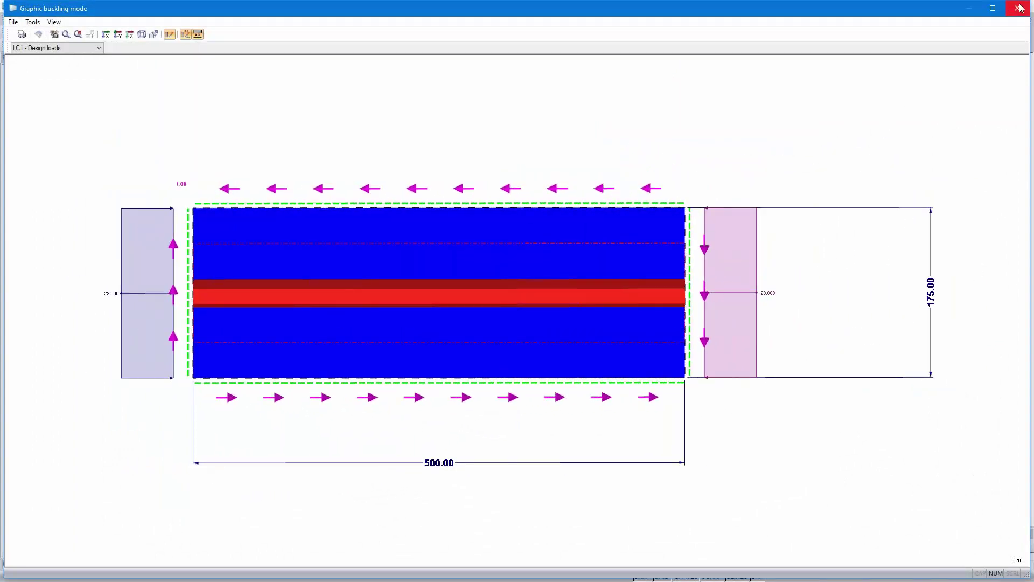
pyautogui.click(1020, 8)
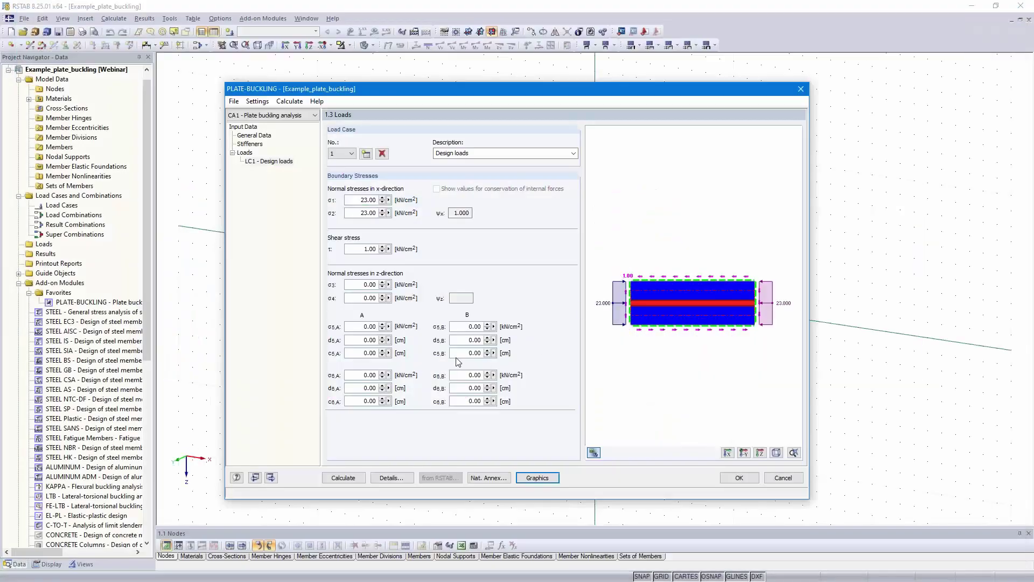
# Assess all eigenvalues with 20 buckling modes in Details, then run the calculation.
pyautogui.click(390, 478)
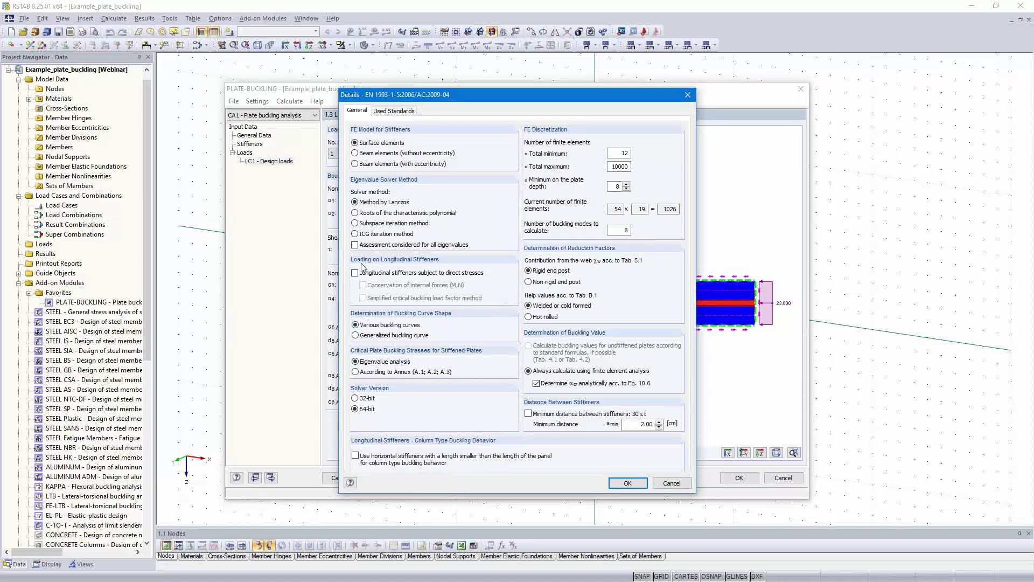
pyautogui.click(354, 245)
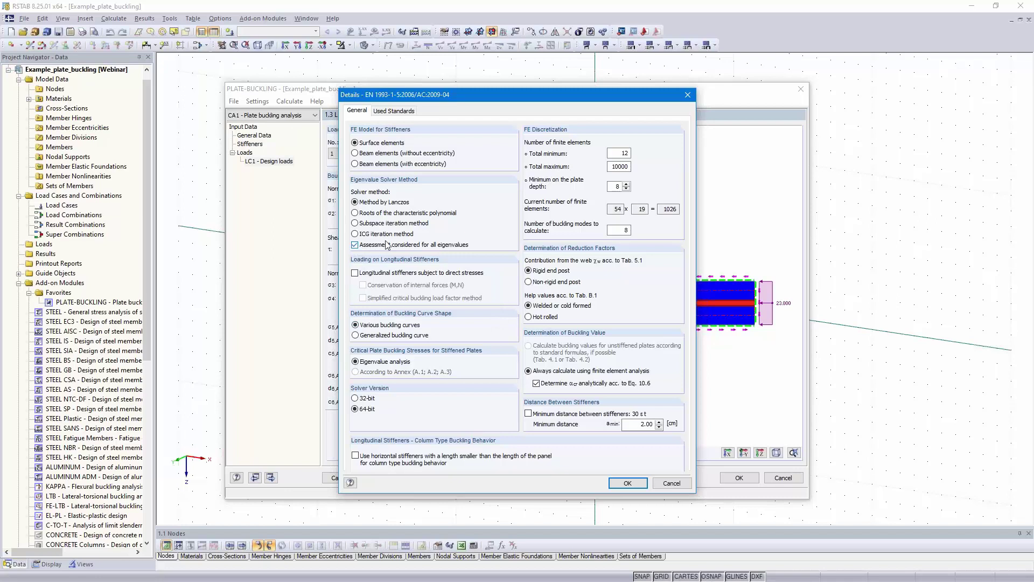
pyautogui.doubleClick(613, 231)
pyautogui.write('20')
pyautogui.click(624, 483)
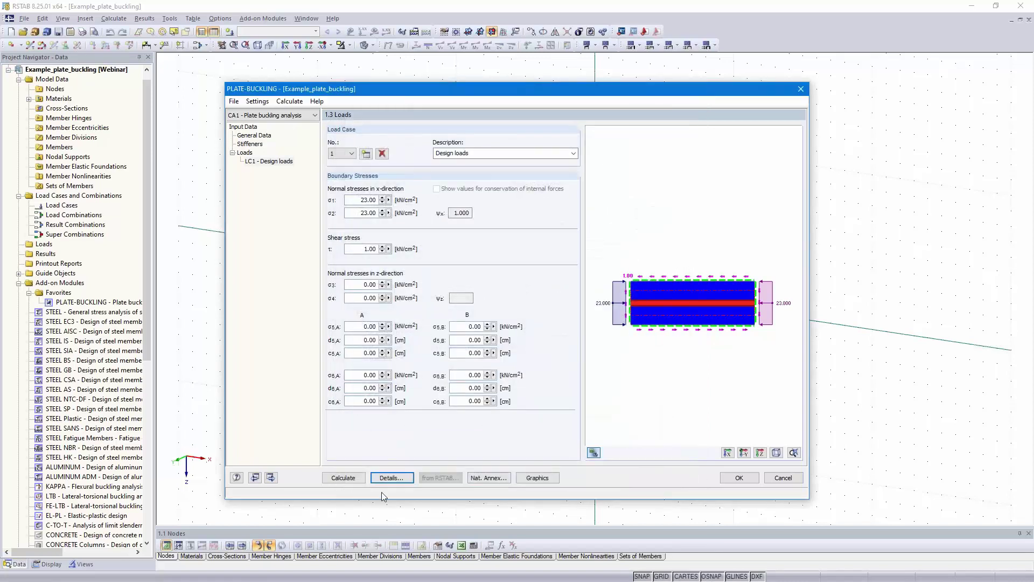
pyautogui.click(343, 477)
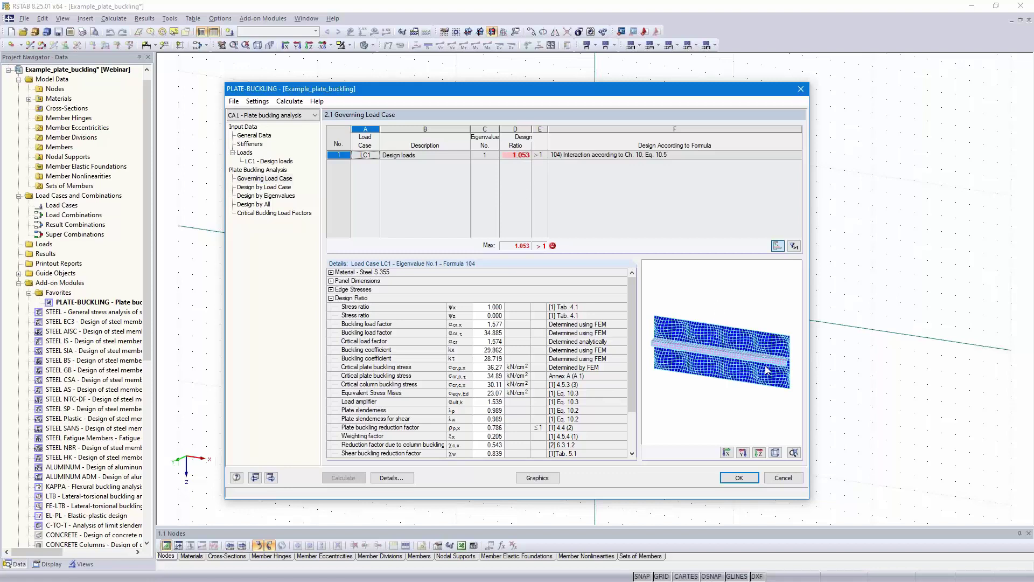
# Rotate the 3D preview to inspect the stiffened panel's buckled shape.
pyautogui.keyDown('ctrl'); pyautogui.moveTo(767, 371); pyautogui.dragTo(690, 329, button='middle'); pyautogui.keyUp('ctrl')
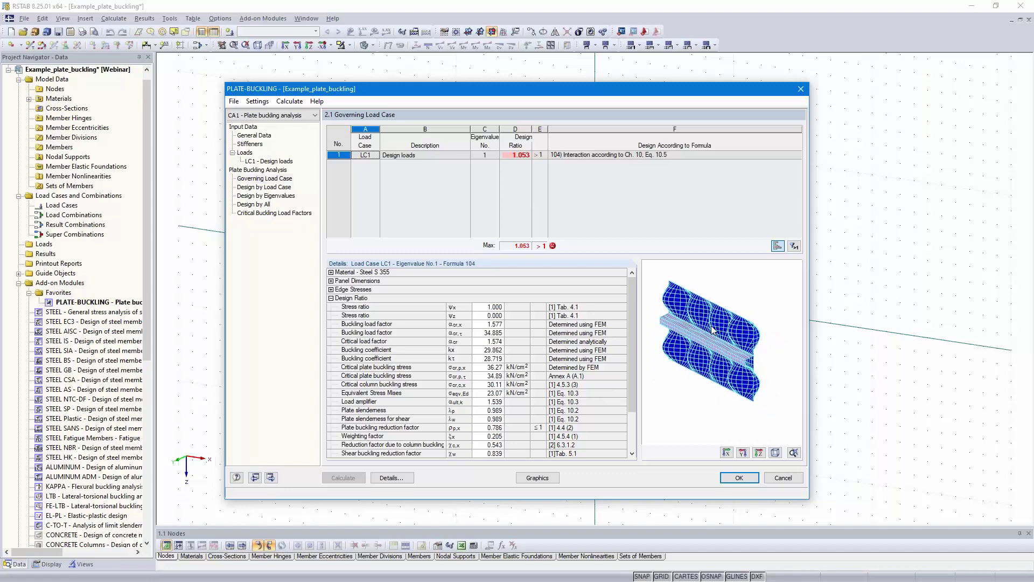
pyautogui.keyDown('ctrl'); pyautogui.moveTo(721, 369); pyautogui.dragTo(743, 386, button='middle'); pyautogui.keyUp('ctrl')
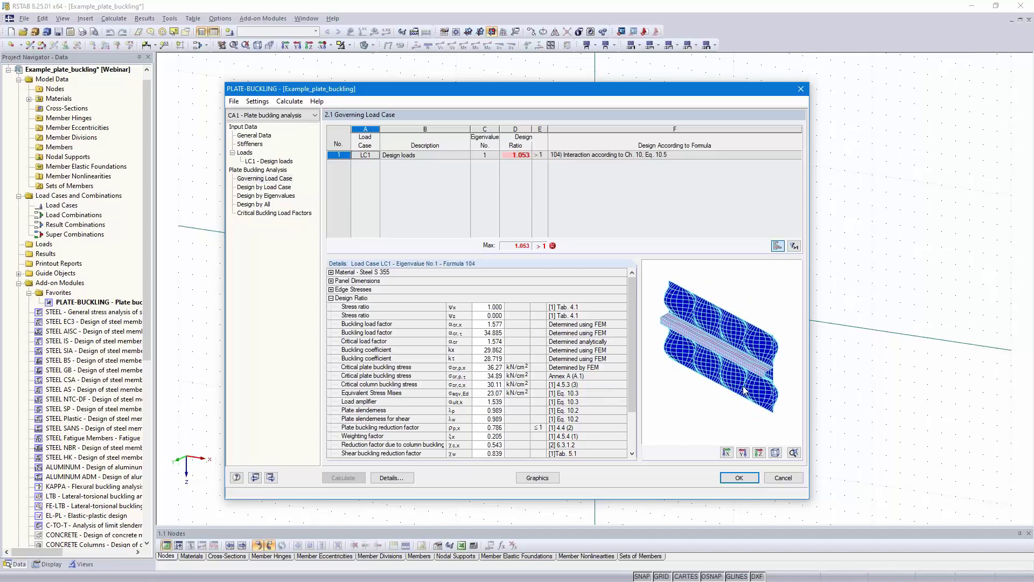
# Show LC1's buckling mode in its own window, based on simultaneous occurrence of stresses.
pyautogui.click(537, 479)
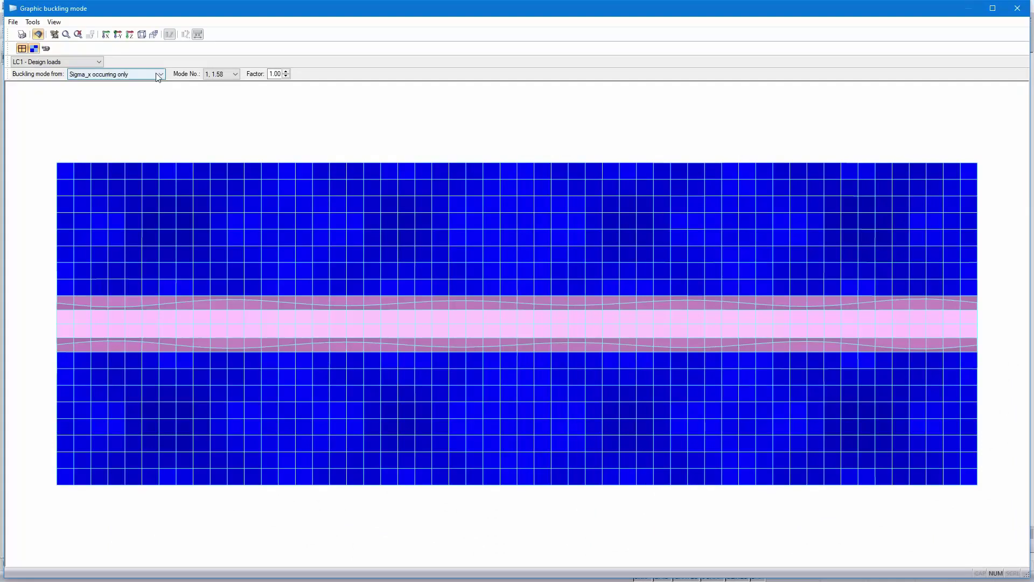
pyautogui.click(159, 76)
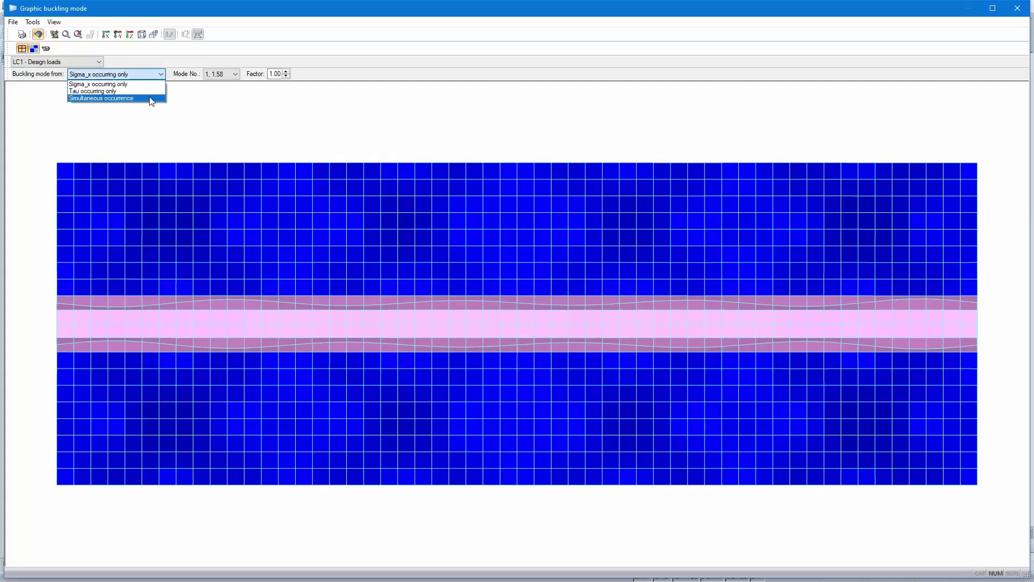
pyautogui.click(151, 99)
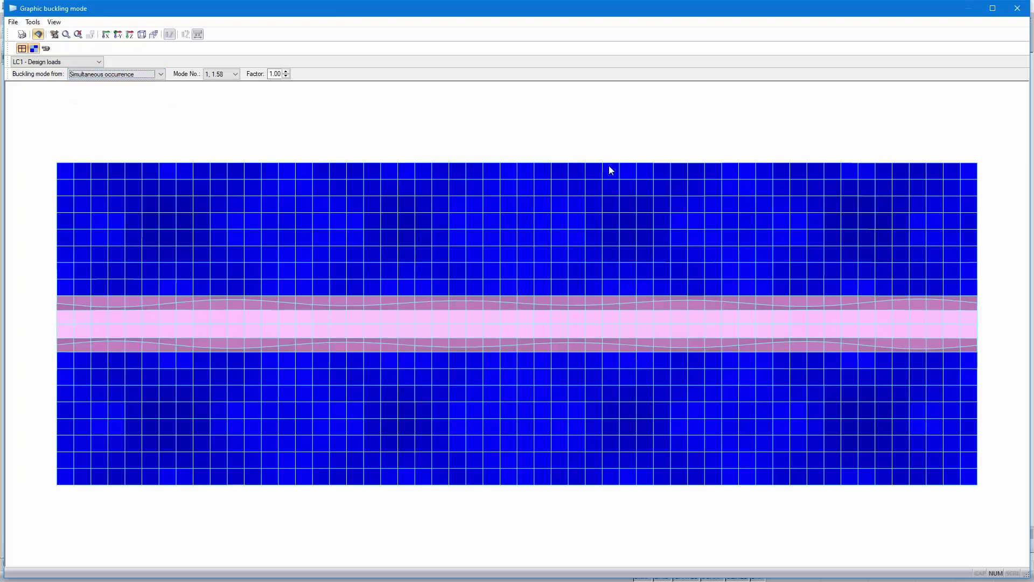
# Rotate and inspect the buckled plate of eigenvalue mode 17 in a 3D view.
pyautogui.moveTo(685, 238); pyautogui.dragTo(430, 266, button='middle')
pyautogui.scroll(4, 437, 258)
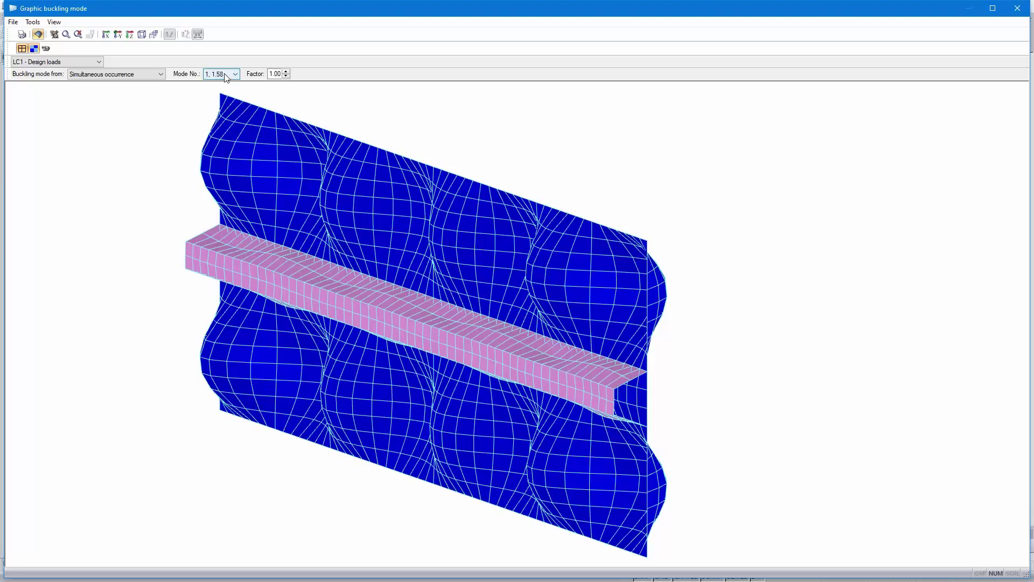
pyautogui.scroll(-1, 226, 78)
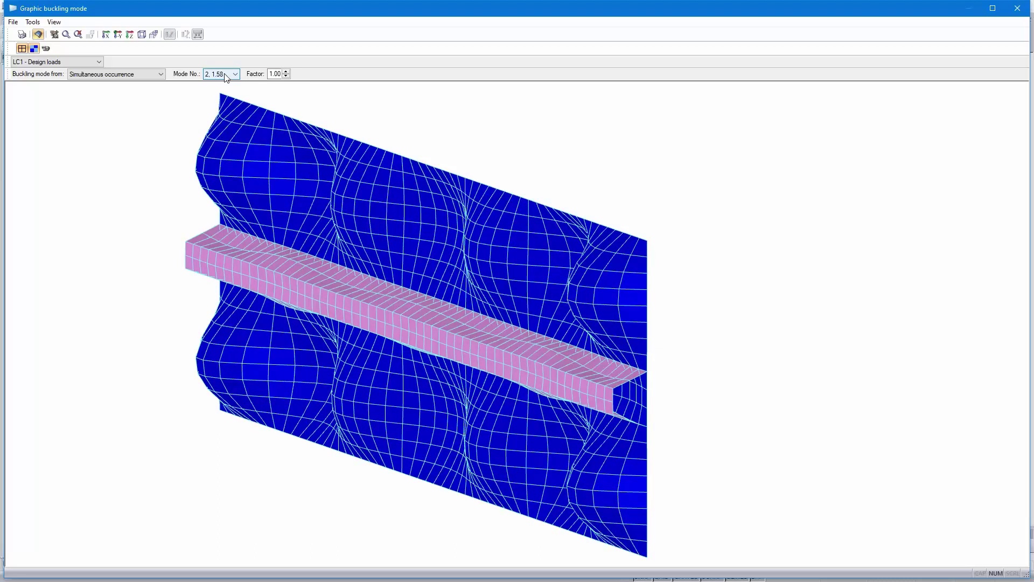
pyautogui.scroll(-1, 225, 78)
pyautogui.scroll(-5, 225, 77)
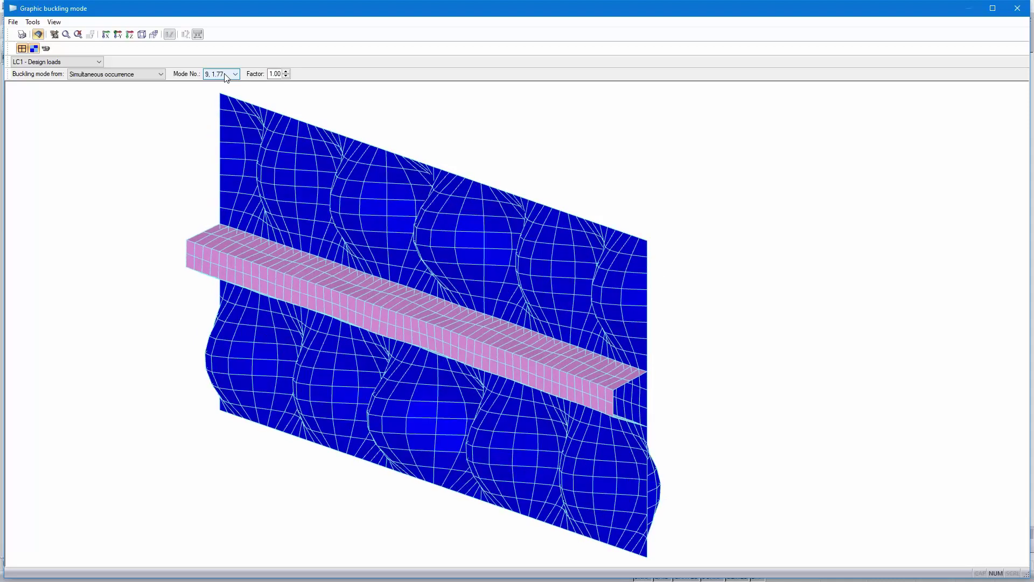
pyautogui.scroll(-3, 226, 77)
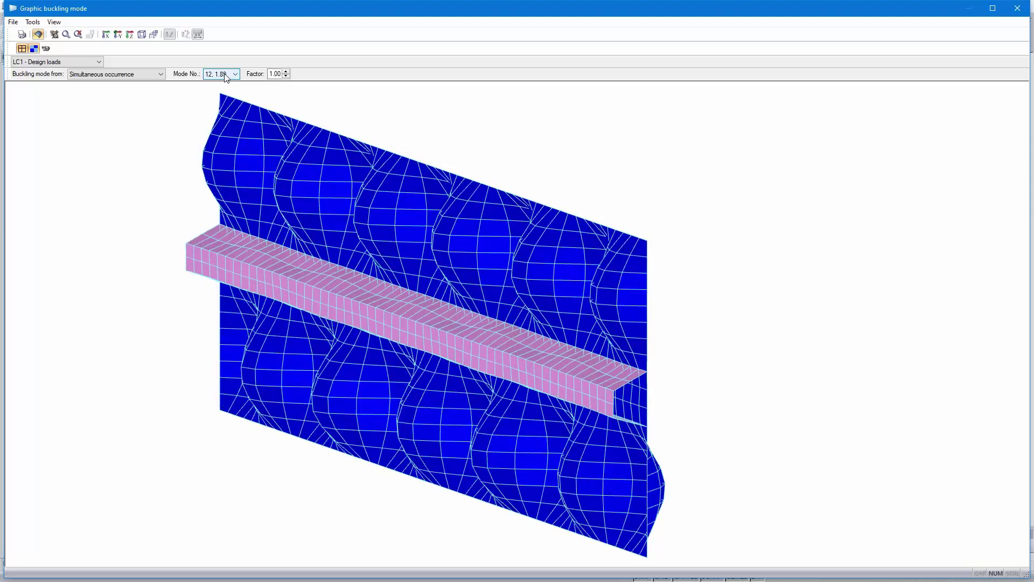
pyautogui.scroll(-1, 225, 77)
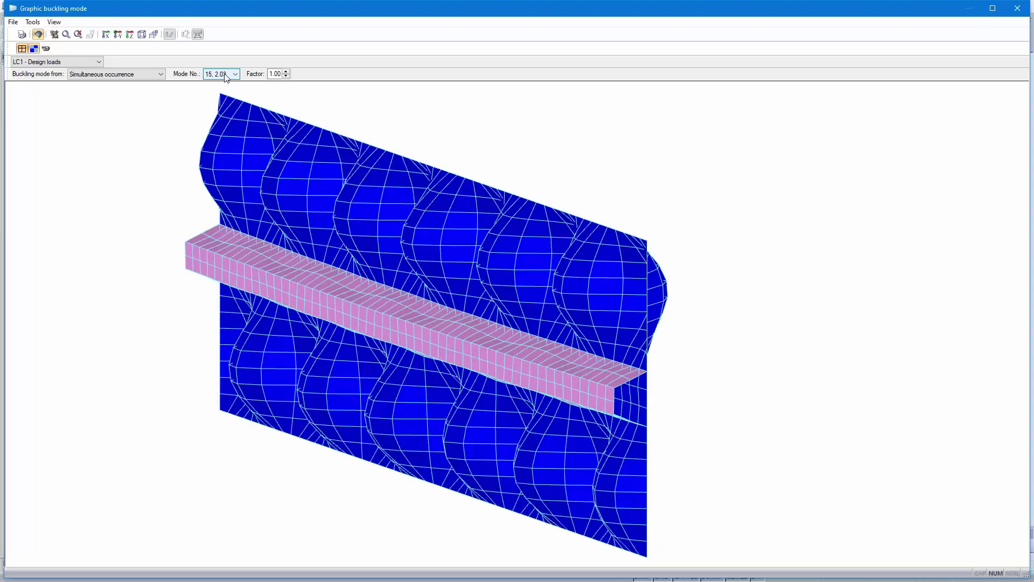
pyautogui.scroll(-1, 225, 77)
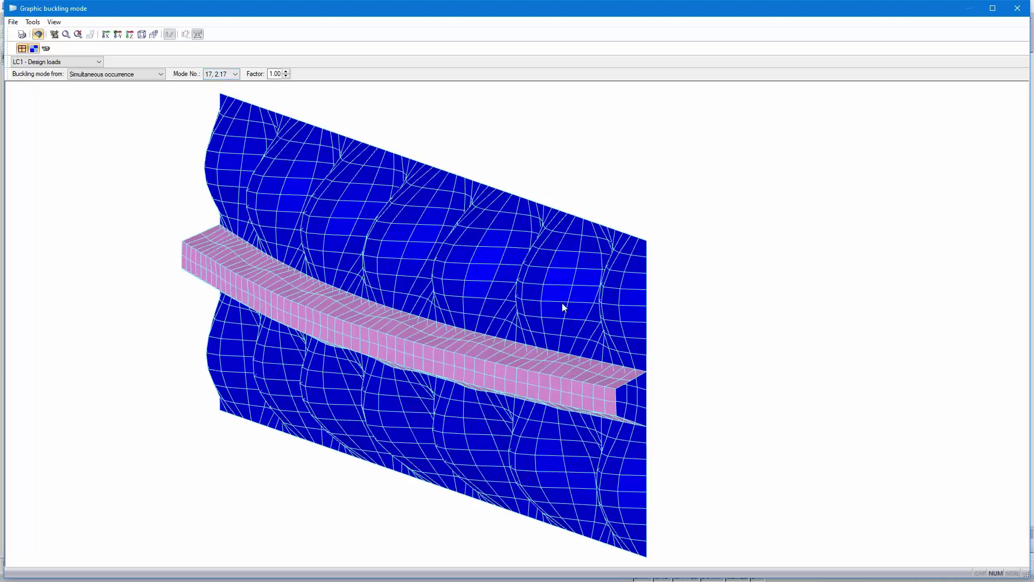
pyautogui.moveTo(648, 329); pyautogui.dragTo(692, 341)
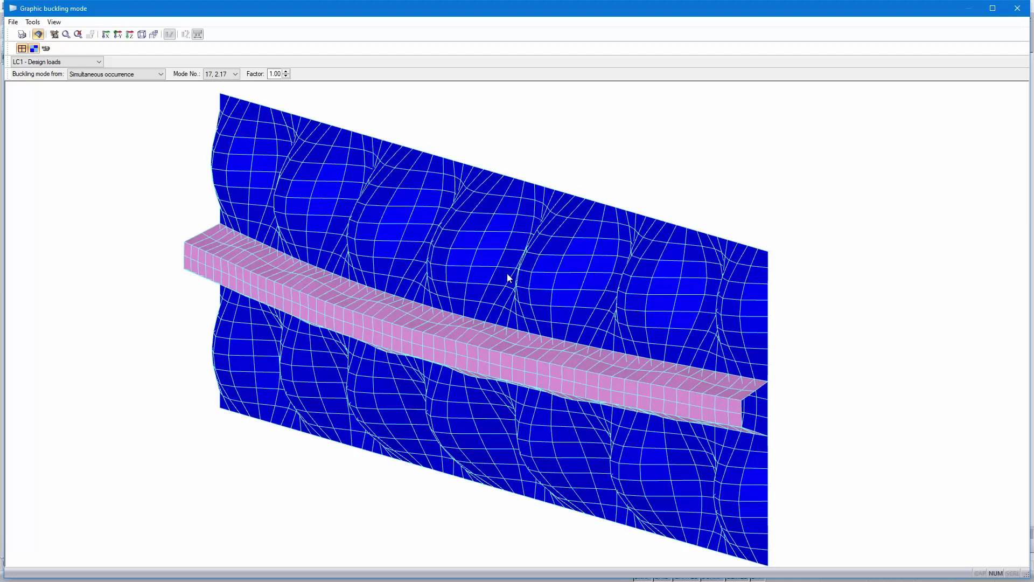
pyautogui.scroll(-2, 508, 277)
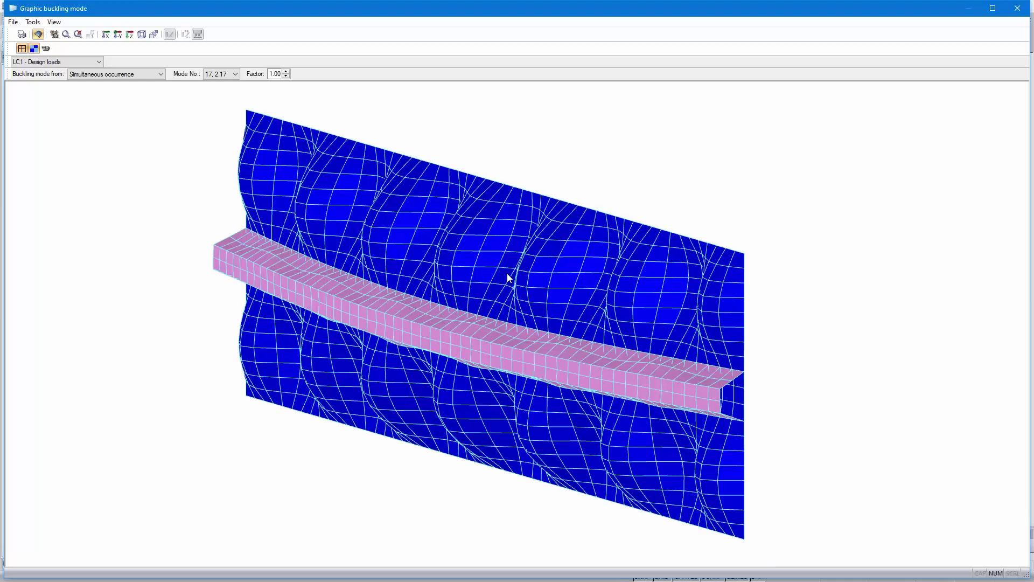
# Close the mode graphic and check eigenvalue 17 in Design by Eigenvalues, ratio 0.764.
pyautogui.click(1019, 8)
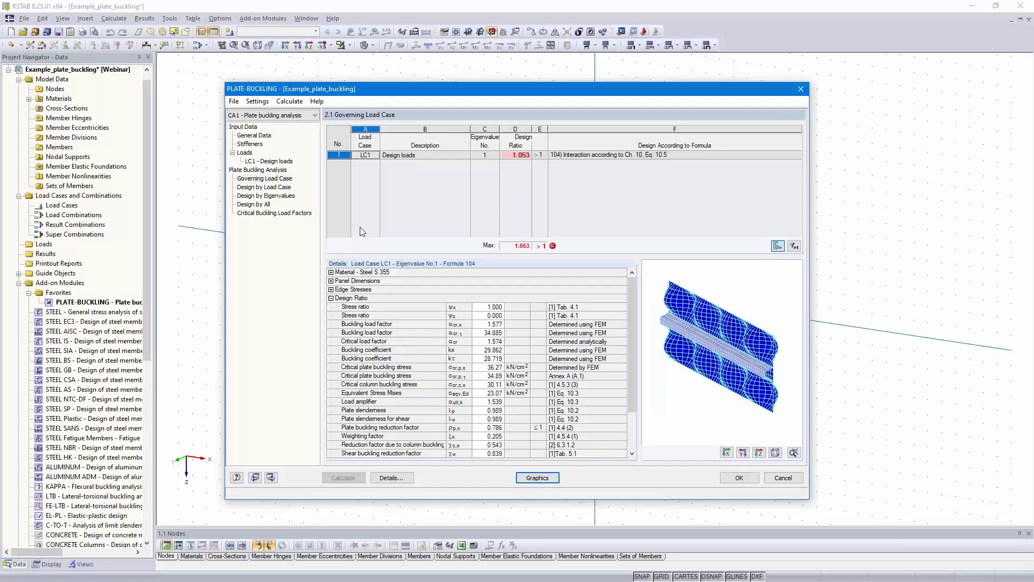
pyautogui.click(260, 197)
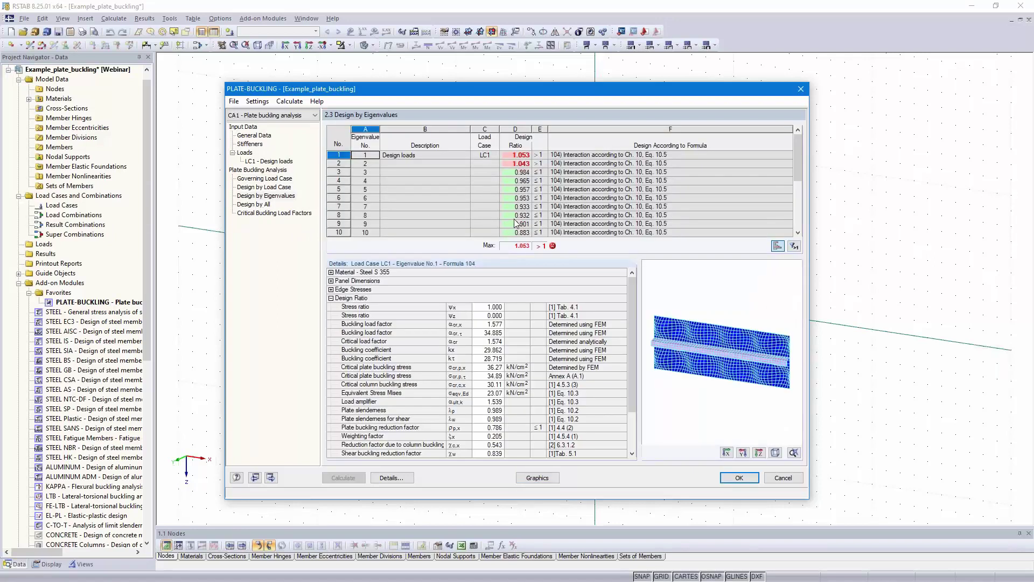
pyautogui.scroll(-1, 504, 199)
pyautogui.scroll(-2, 504, 199)
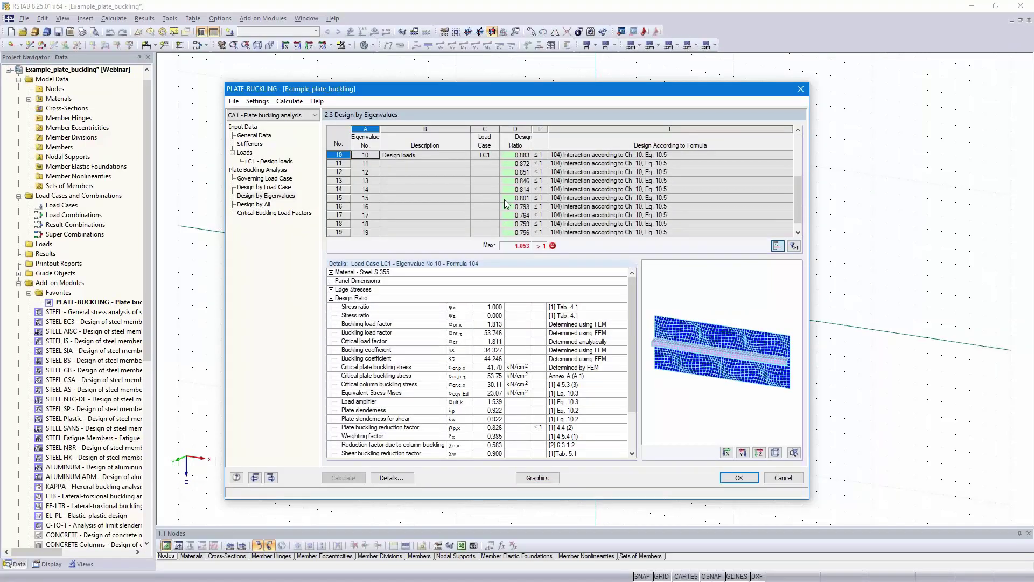
pyautogui.click(400, 205)
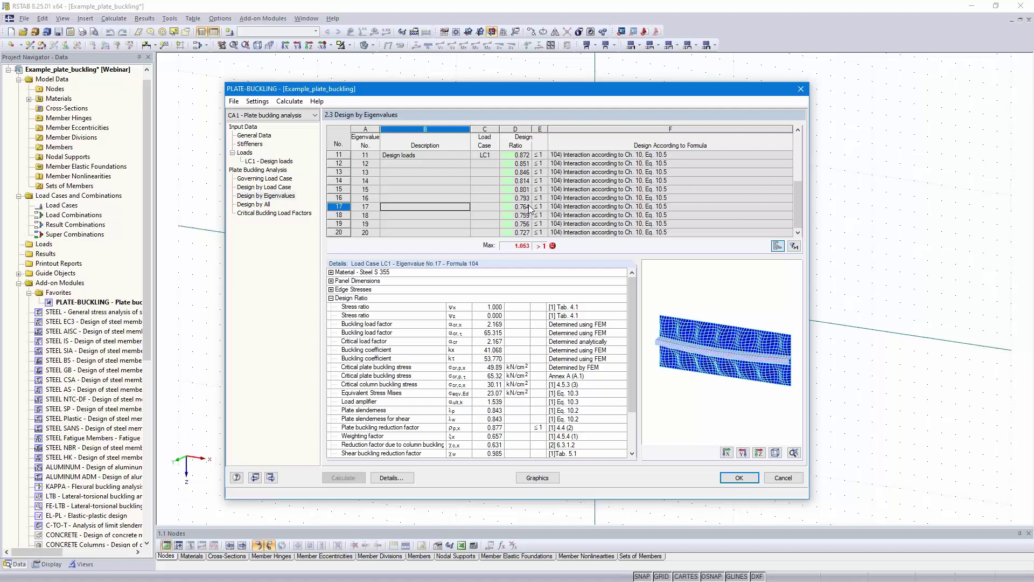
# Rename the current case CA1 to 'Total panel'.
pyautogui.click(233, 101)
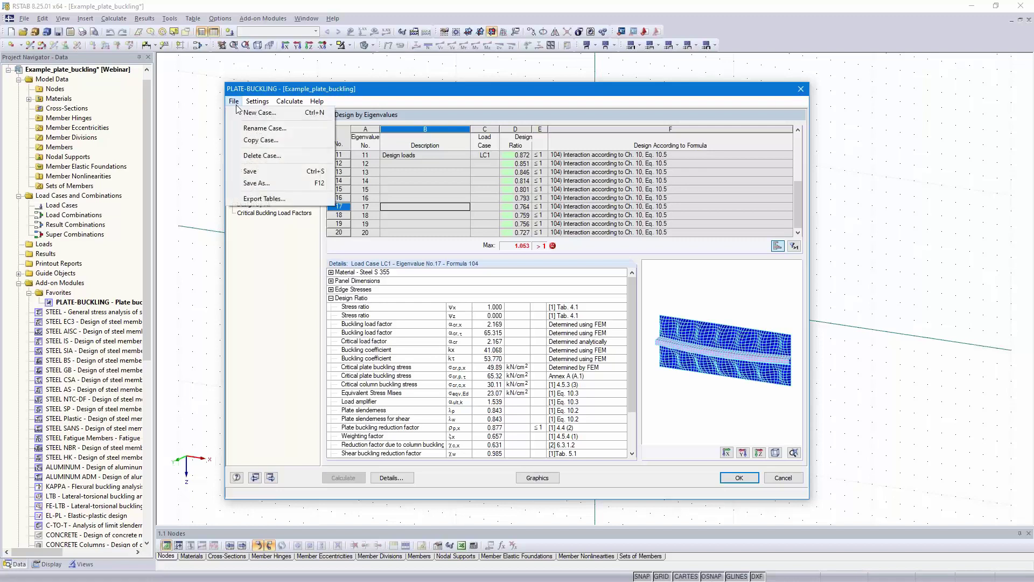
pyautogui.click(253, 126)
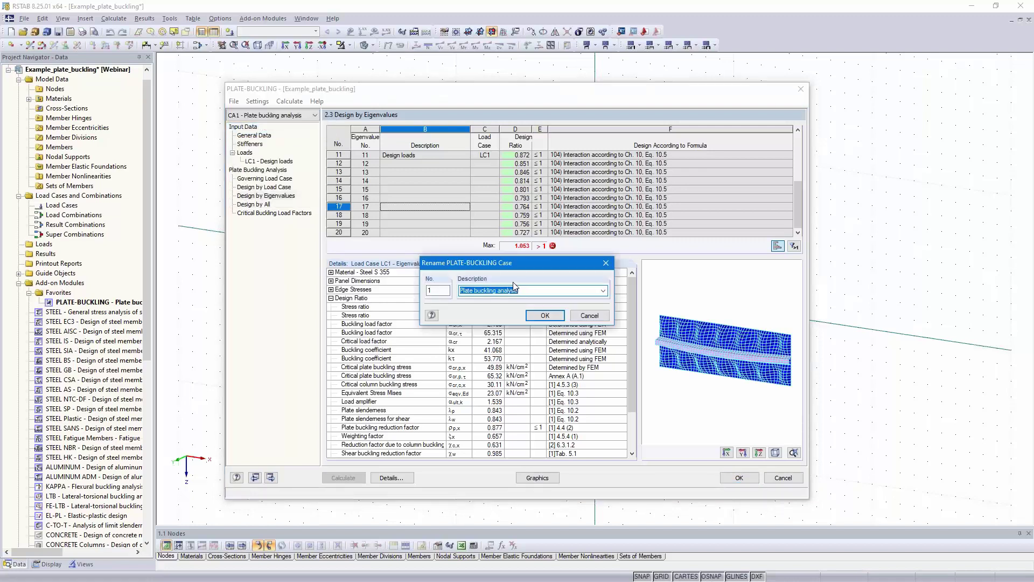
pyautogui.write('Total panel')
pyautogui.click(543, 316)
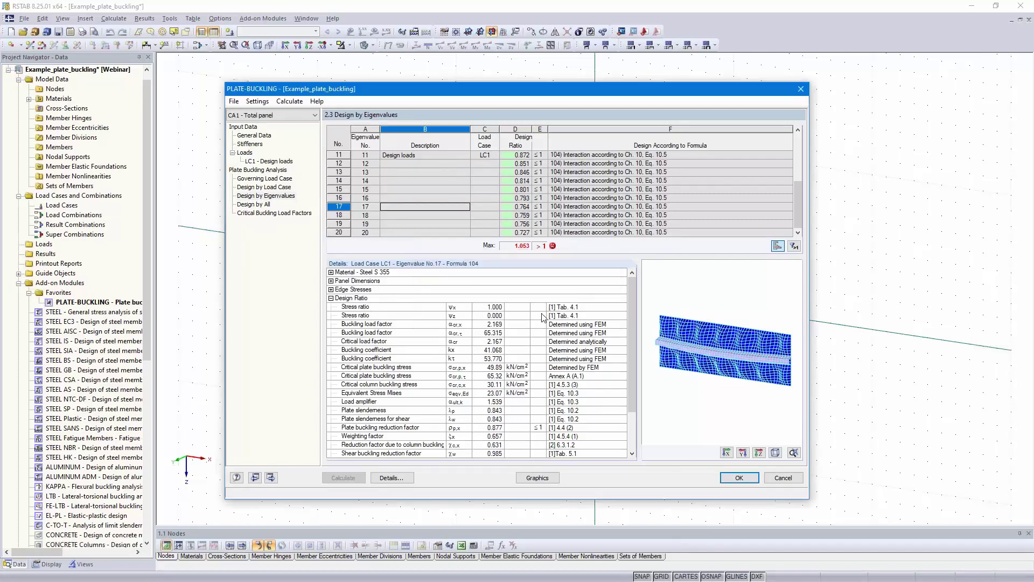
# Create a new case 'Single panel', saving the changes to CA1.
pyautogui.click(233, 101)
pyautogui.click(268, 113)
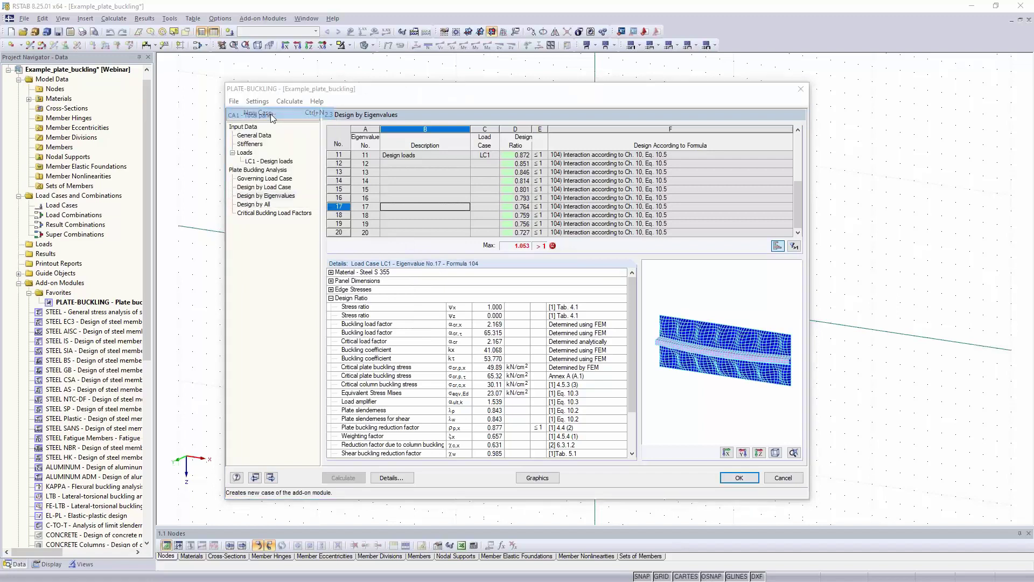
pyautogui.moveTo(521, 288); pyautogui.dragTo(461, 290)
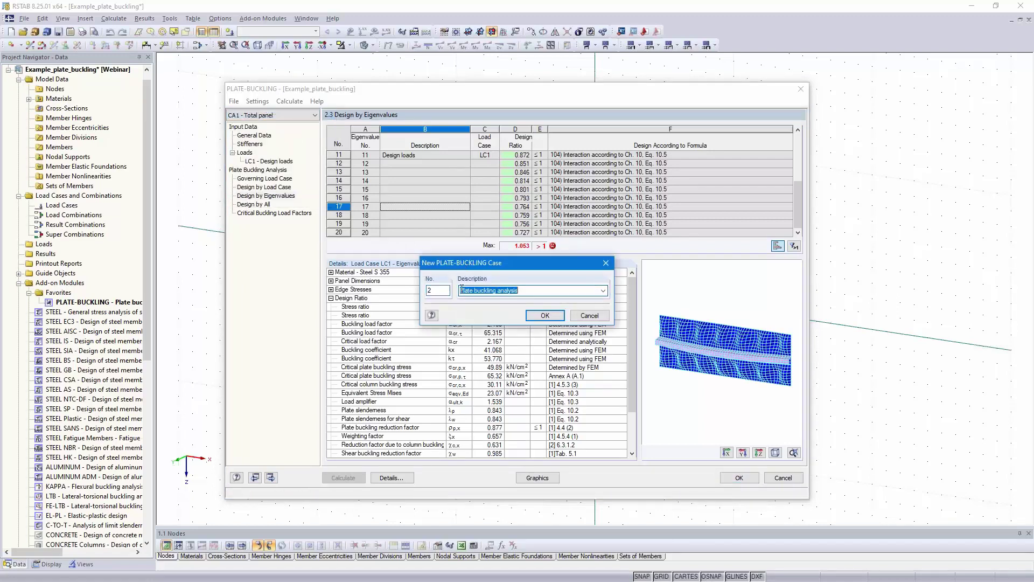
pyautogui.write('Single panel')
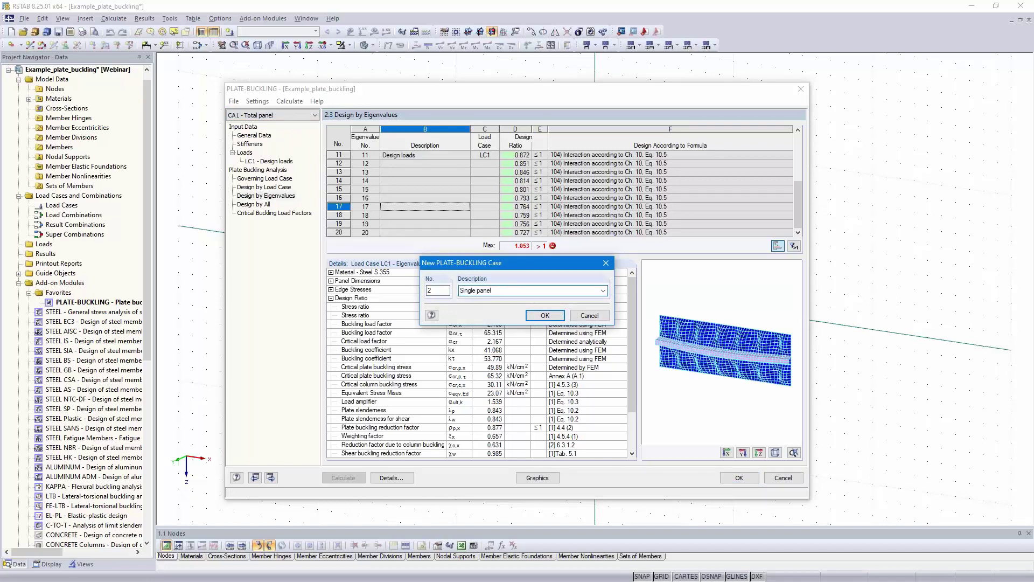
pyautogui.click(528, 317)
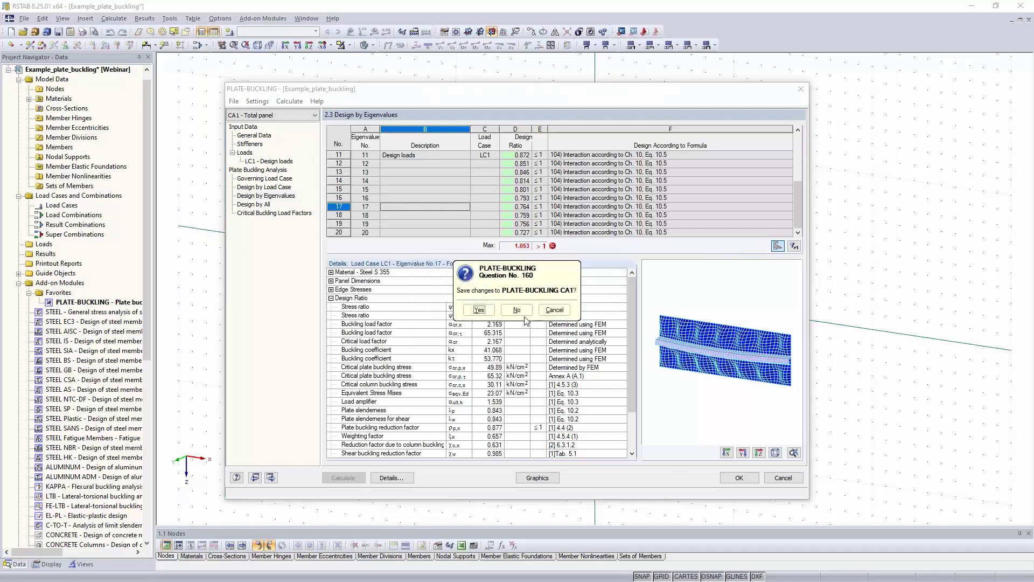
pyautogui.click(478, 310)
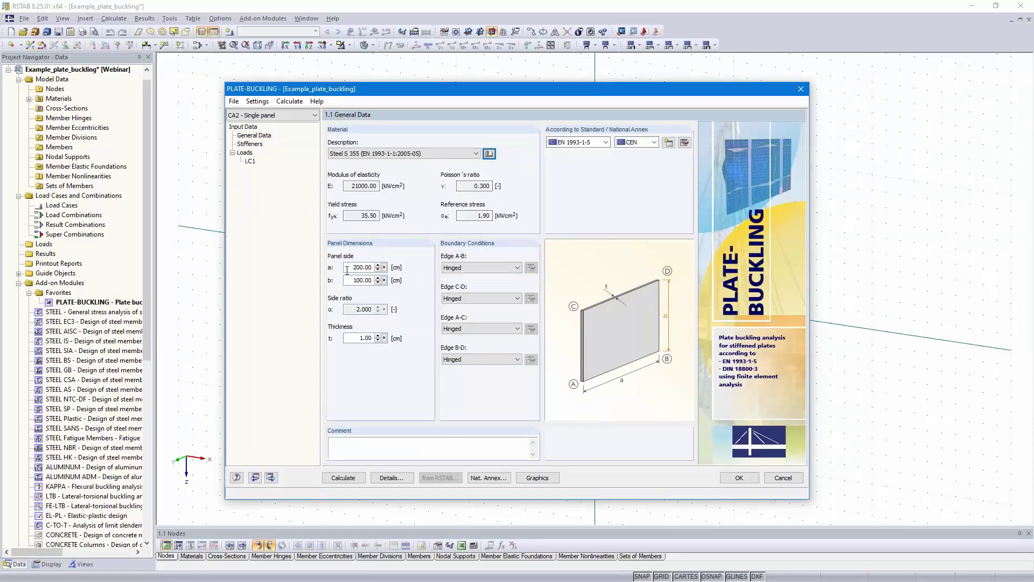
# Set panel side a to 500 cm, side b to 72.5 cm and thickness to 1.40 cm.
pyautogui.moveTo(349, 267); pyautogui.dragTo(397, 267)
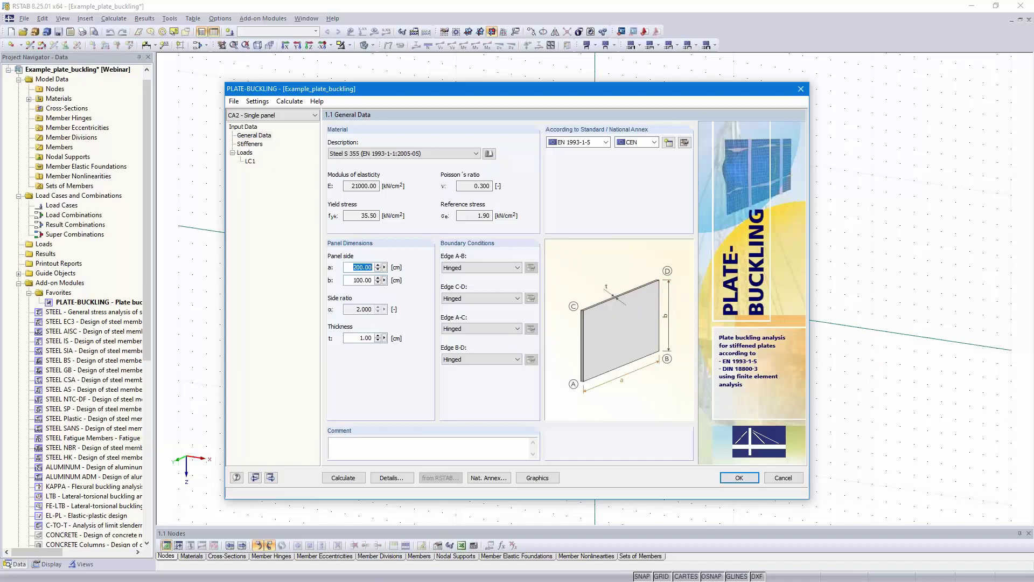
pyautogui.write('500')
pyautogui.press('Tab')
pyautogui.write('72,5')
pyautogui.moveTo(361, 337); pyautogui.dragTo(417, 338)
pyautogui.write('1,4')
pyautogui.click(356, 279)
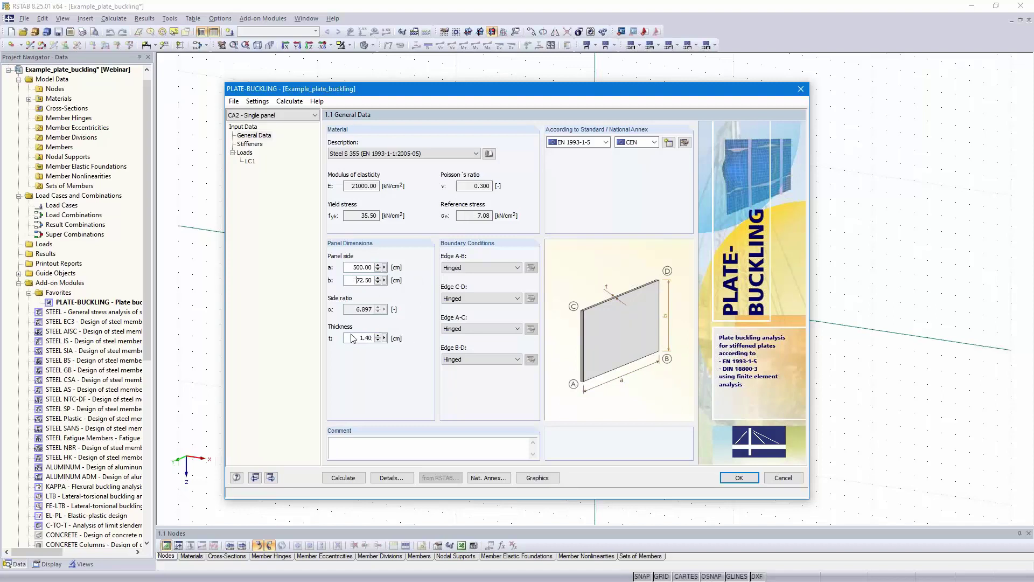
pyautogui.click(271, 477)
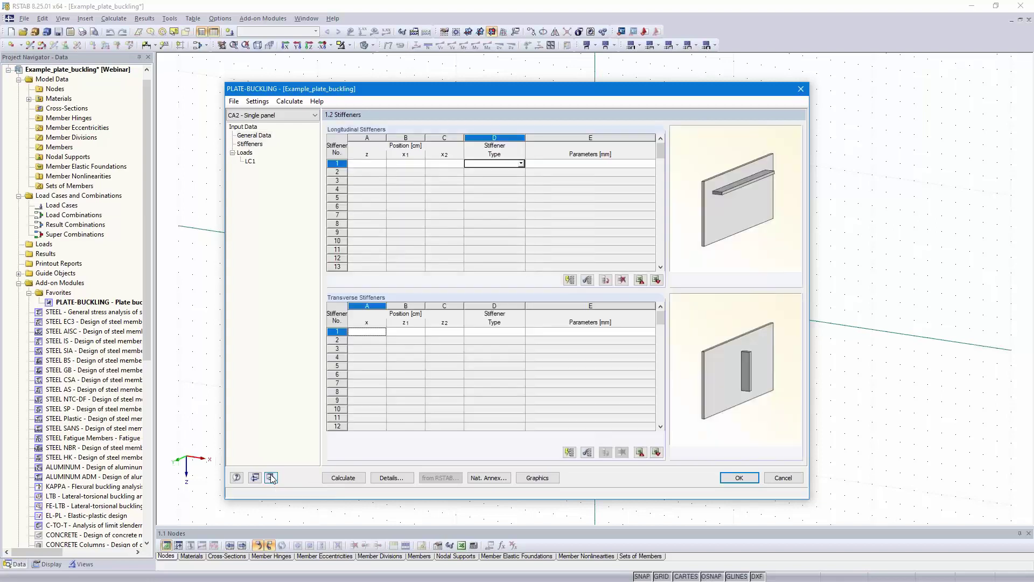
# Enter σ1 = σ2 = 23 kN/cm² and τ = 1 kN/cm² for load case 'Design loads'.
pyautogui.click(271, 477)
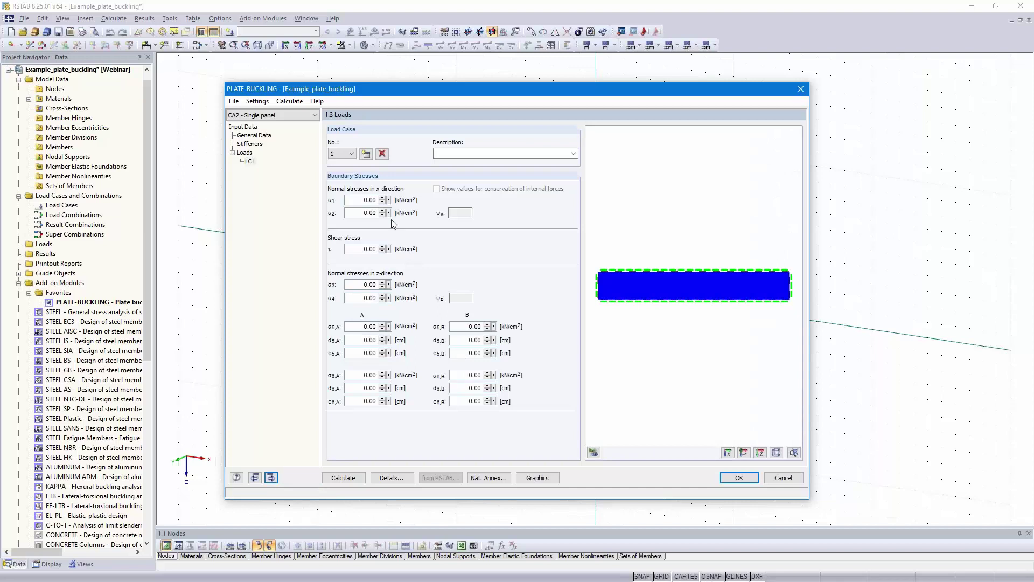
pyautogui.doubleClick(353, 202)
pyautogui.write('23')
pyautogui.doubleClick(359, 212)
pyautogui.write('23')
pyautogui.doubleClick(369, 249)
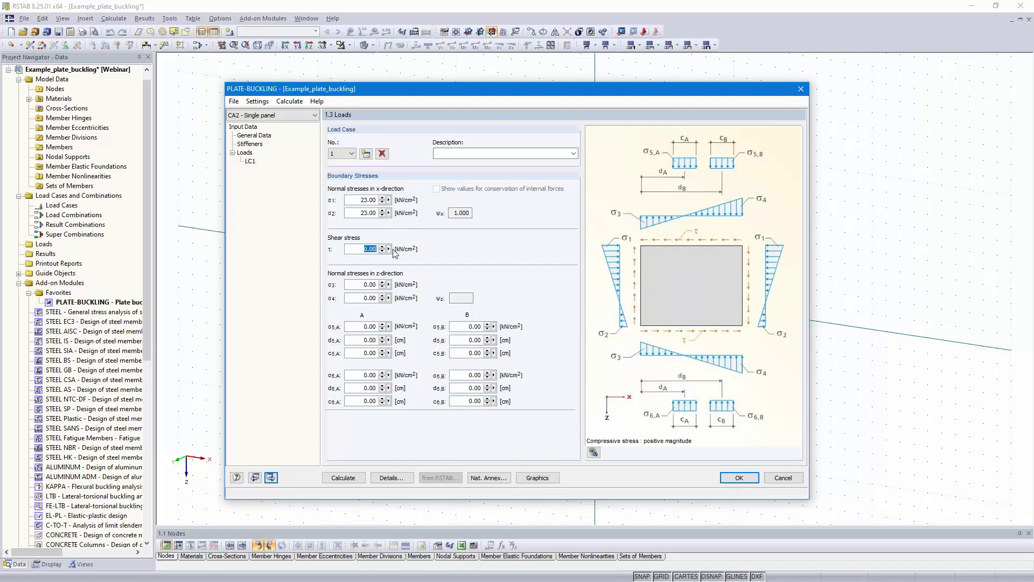
pyautogui.write('1')
pyautogui.click(451, 153)
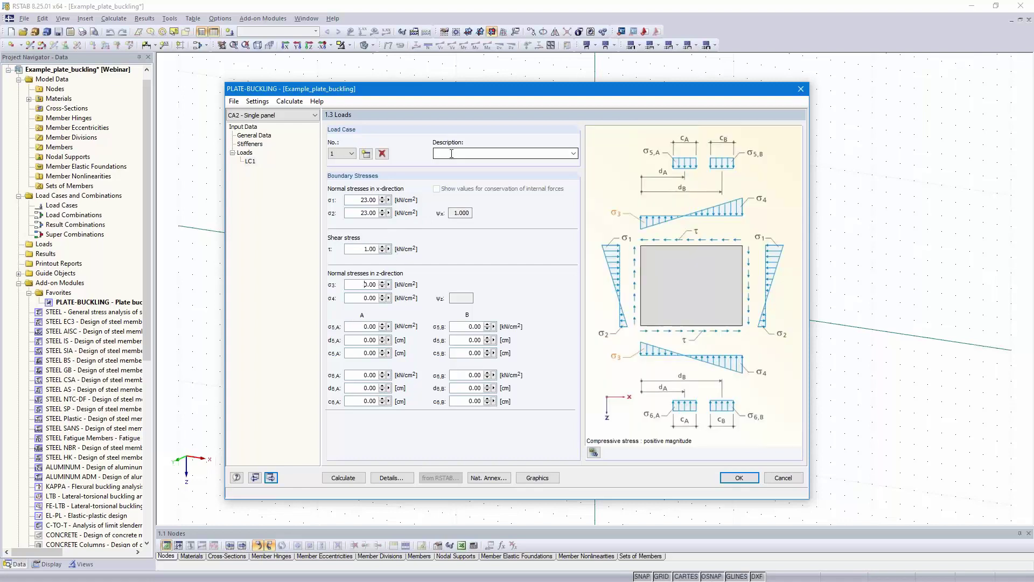
pyautogui.write('Design loads')
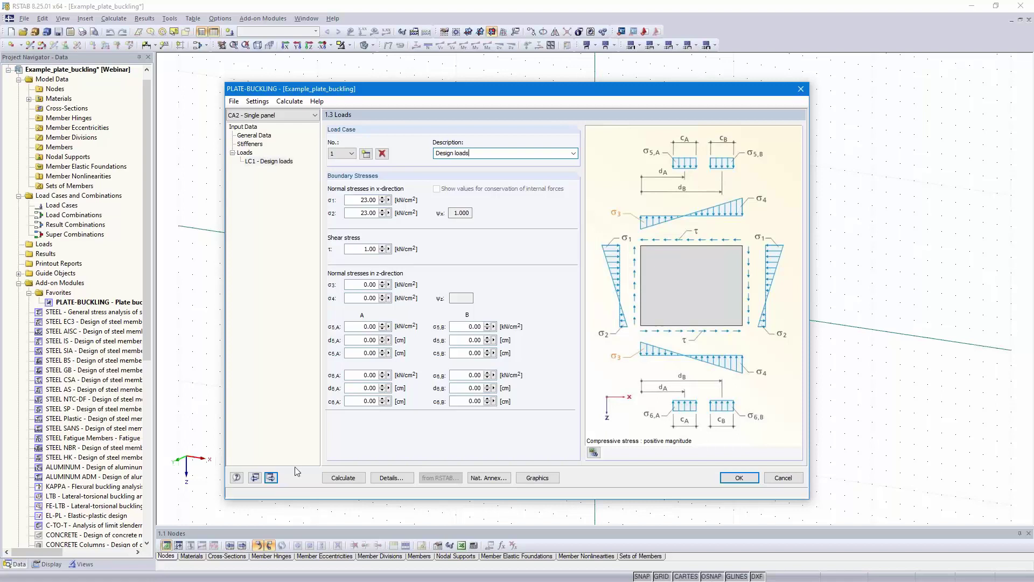
pyautogui.click(369, 200)
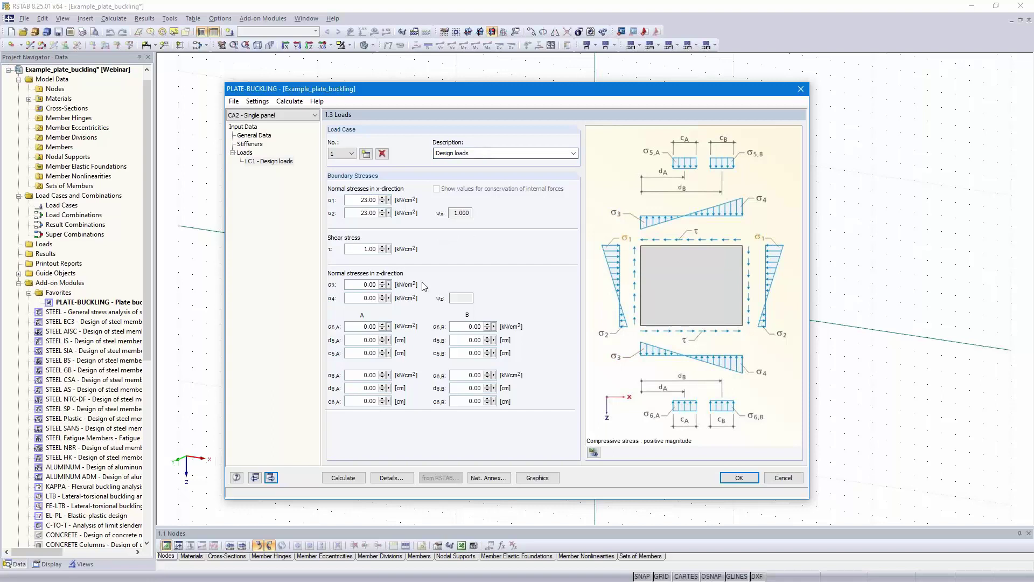
# Calculate case CA2, giving LC1 a governing design ratio of 0.902.
pyautogui.click(349, 477)
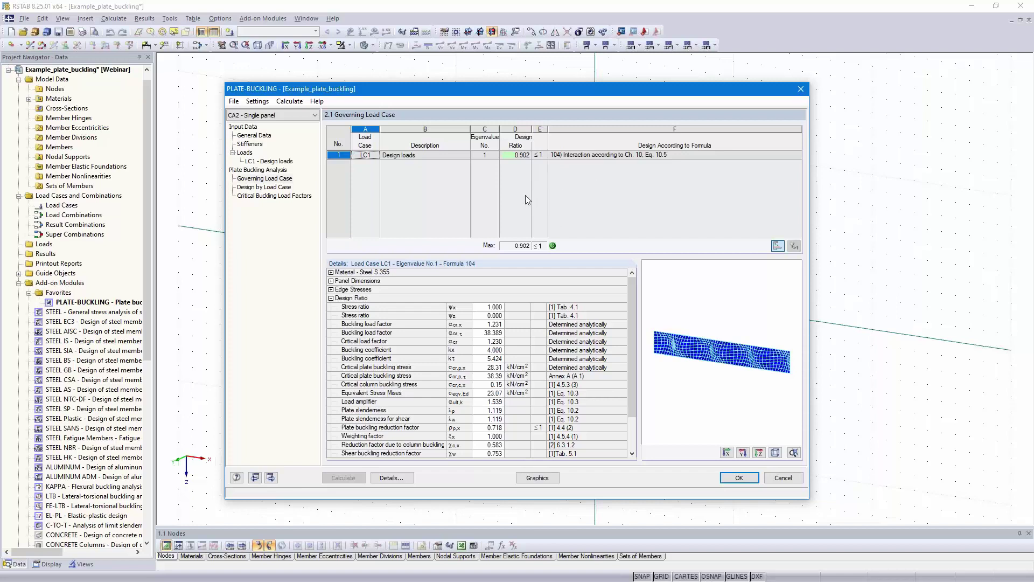
# Switch to CA1 Total panel, saving CA2, and view its 1.053 design ratio in a rotated preview.
pyautogui.click(276, 116)
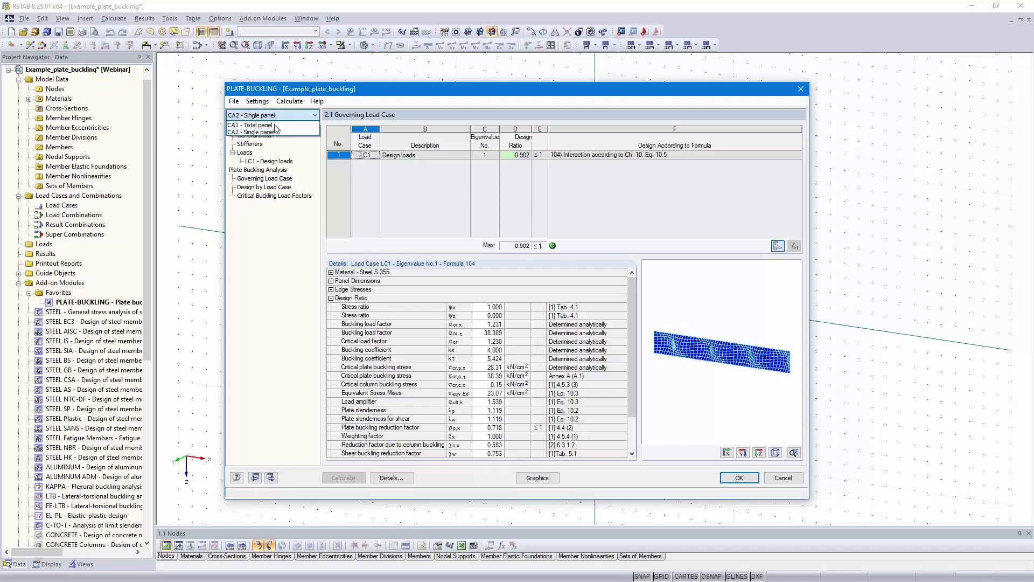
pyautogui.click(276, 123)
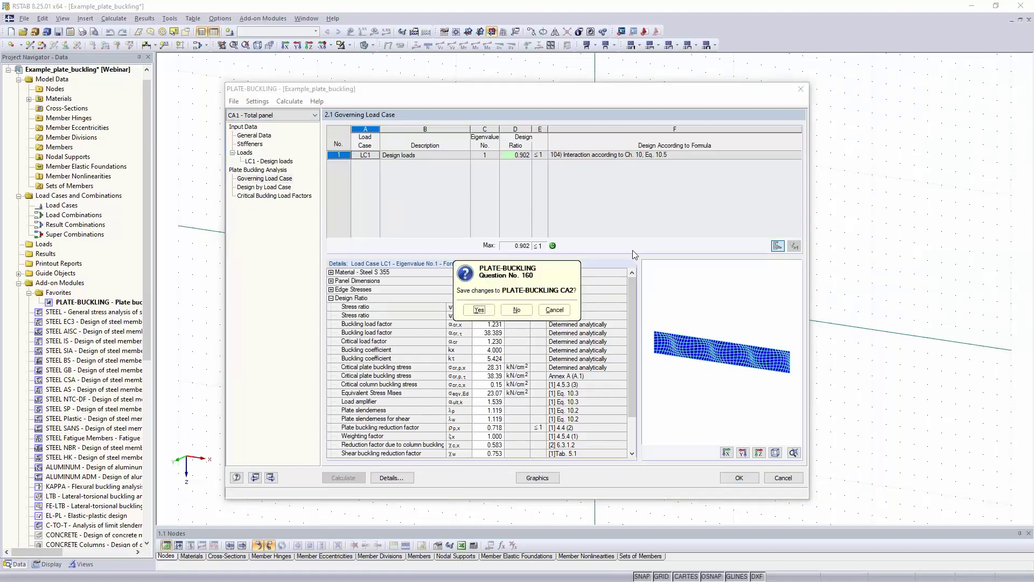
pyautogui.click(478, 310)
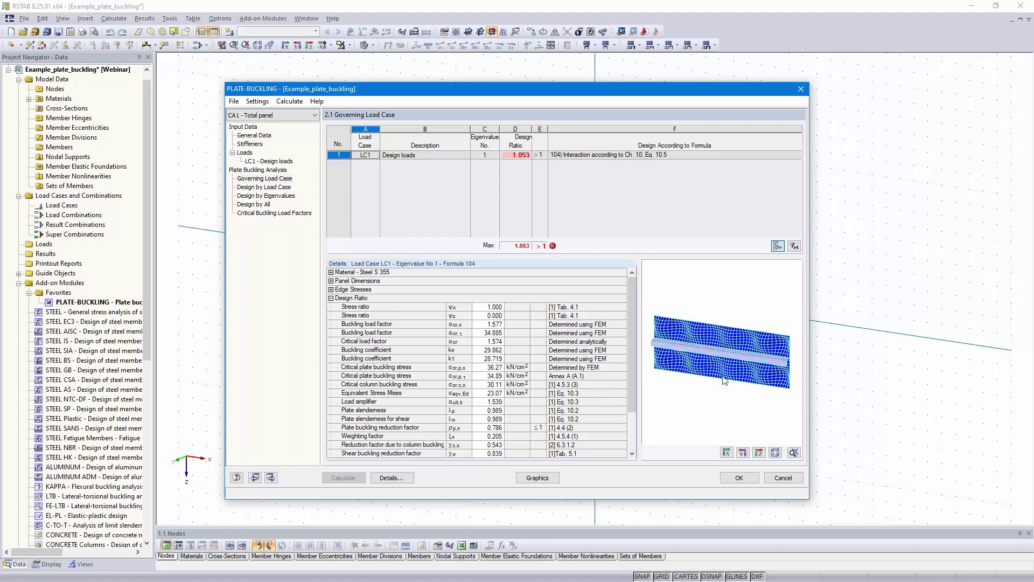
pyautogui.moveTo(775, 369); pyautogui.dragTo(700, 373, button='middle')
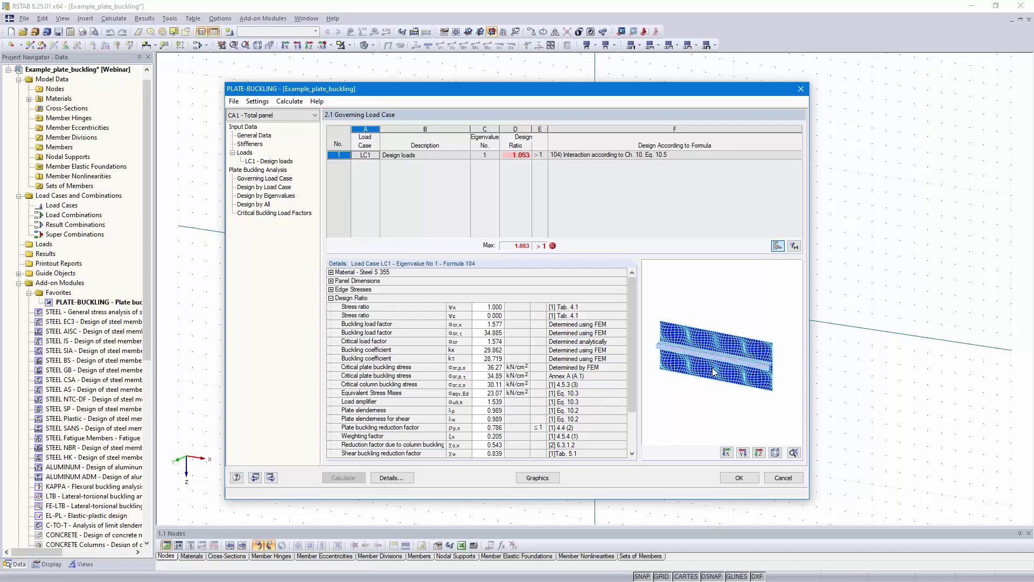
# Copy the Total panel case into new case CA3 described 'Annex A'.
pyautogui.click(235, 104)
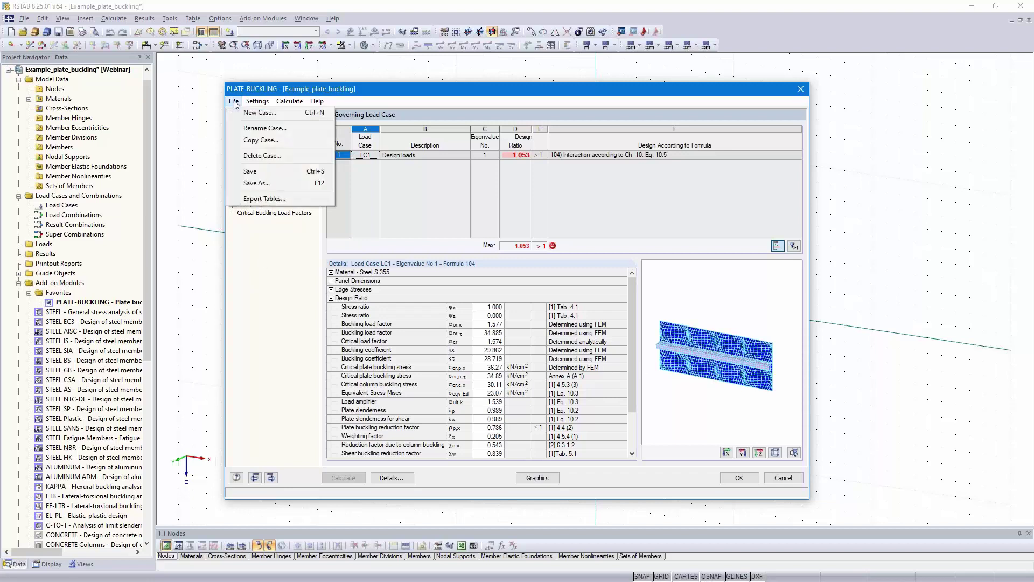
pyautogui.click(270, 141)
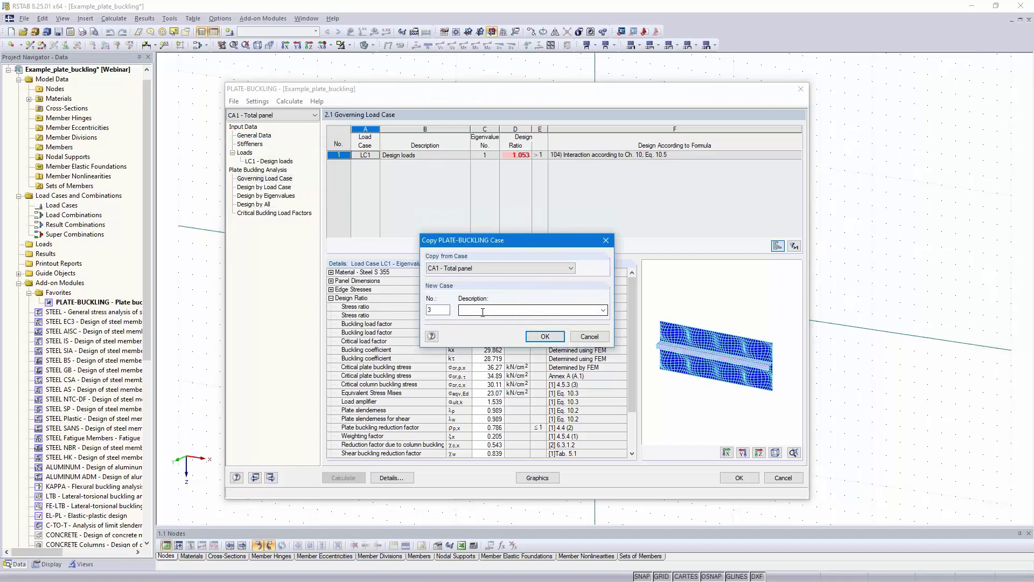
pyautogui.click(483, 311)
pyautogui.write('Annex A')
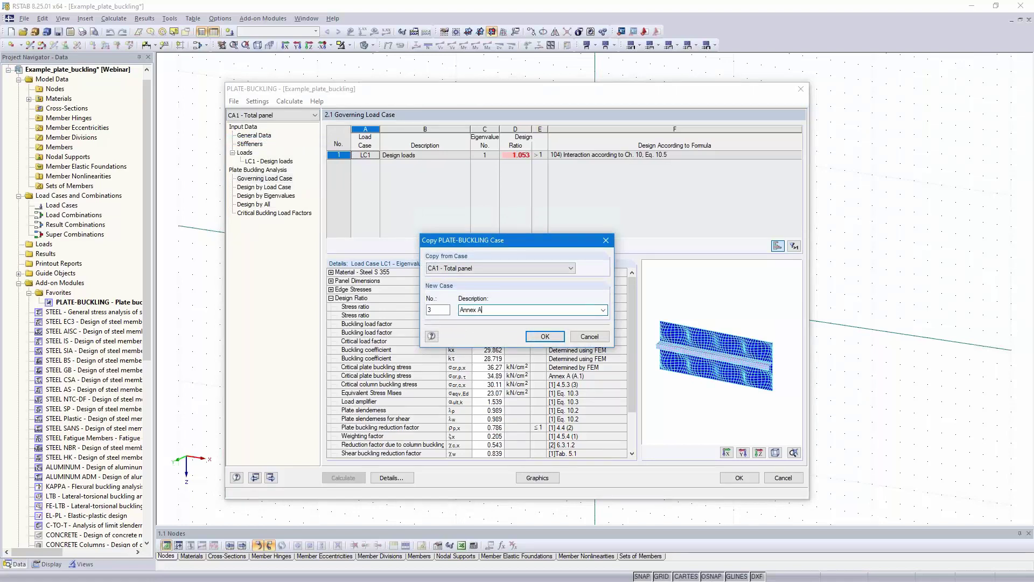
pyautogui.click(545, 337)
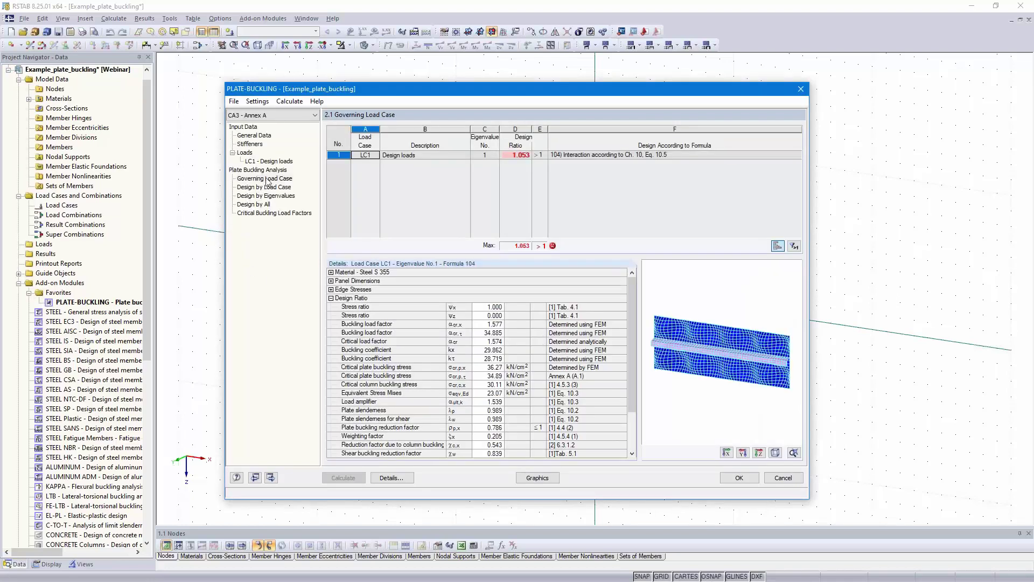
# Review CA3's general data, stiffeners and LC1 Design loads.
pyautogui.click(251, 136)
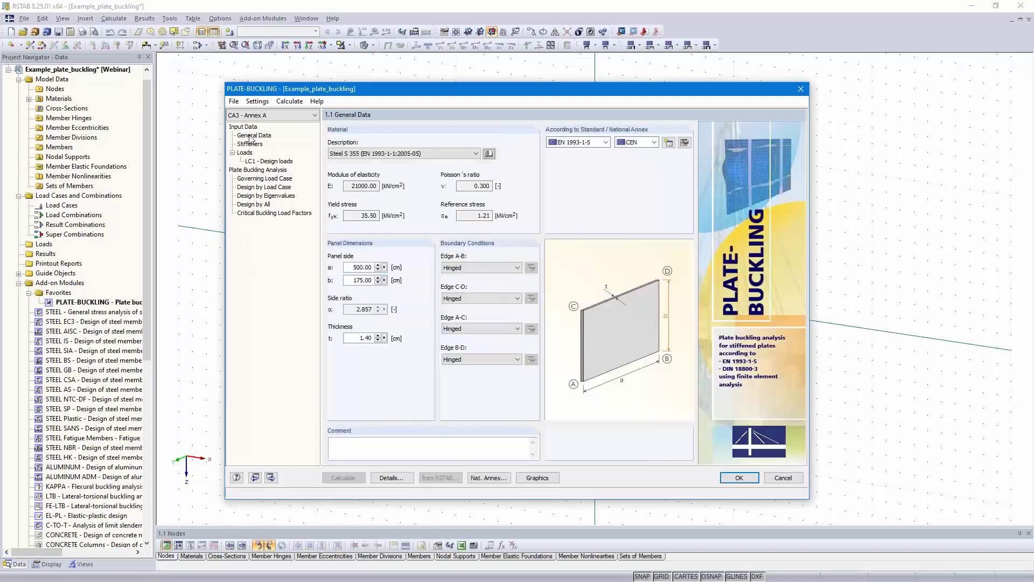
pyautogui.click(257, 144)
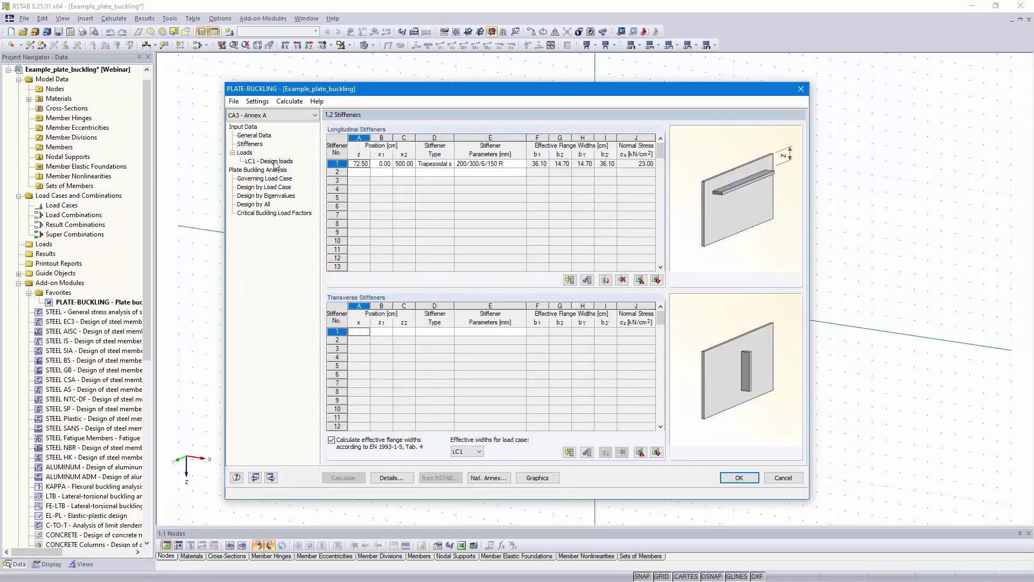
pyautogui.click(275, 162)
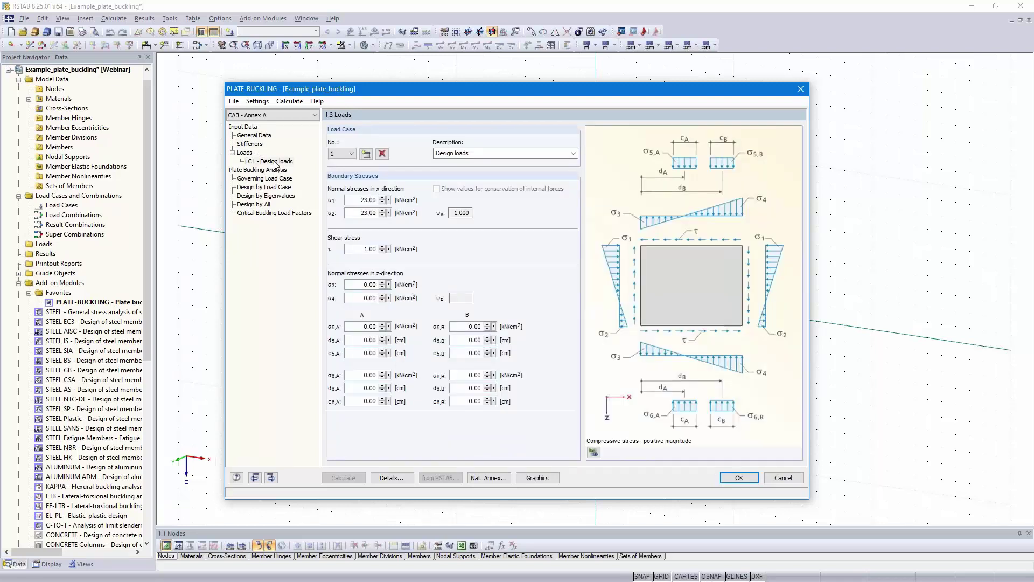
# In Details, disable all-eigenvalue assessment, calculate 1 buckling mode, and take critical stresses from the Annex.
pyautogui.click(392, 478)
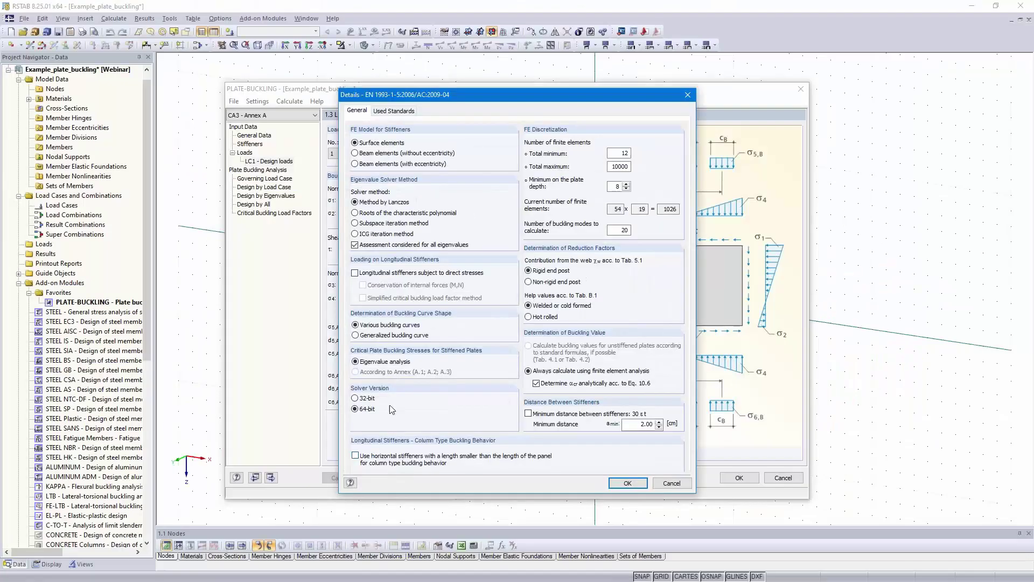
pyautogui.click(355, 245)
pyautogui.doubleClick(621, 230)
pyautogui.write('1')
pyautogui.click(355, 372)
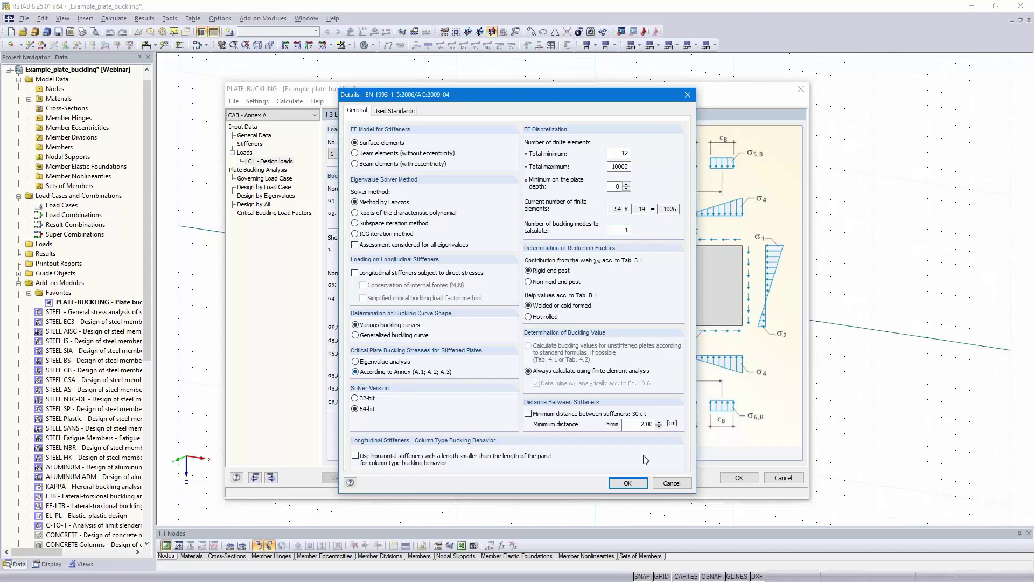
pyautogui.click(629, 484)
# Discard old results, calculate Annex A case to design ratio 0.933, and close PLATE-BUCKLING.
pyautogui.click(496, 312)
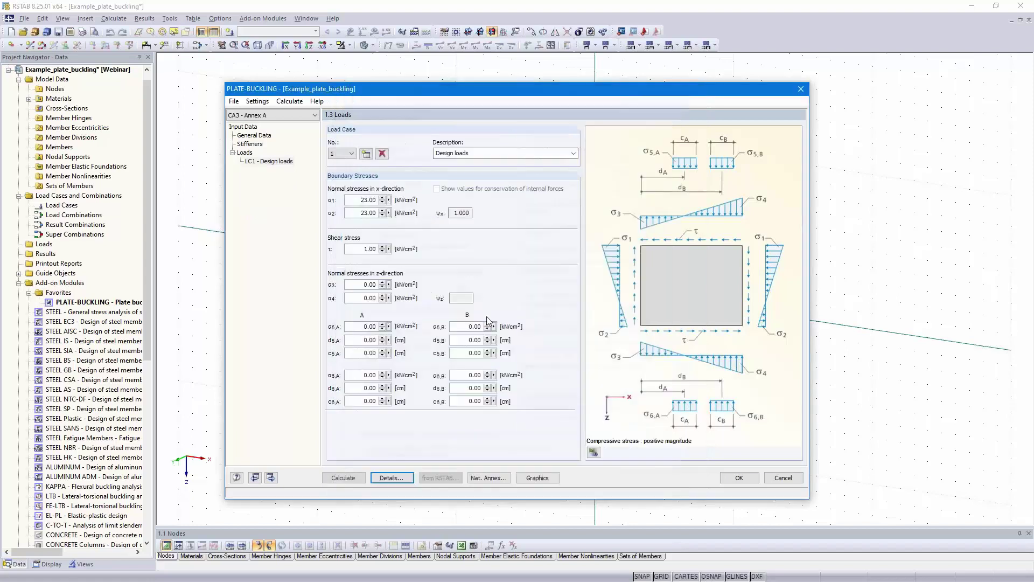
pyautogui.click(343, 477)
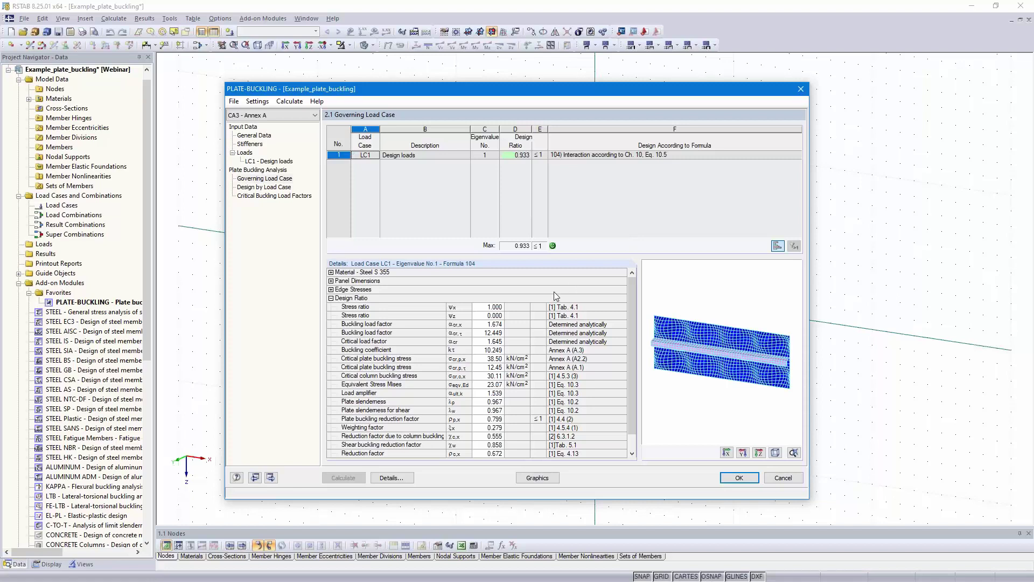
pyautogui.click(740, 478)
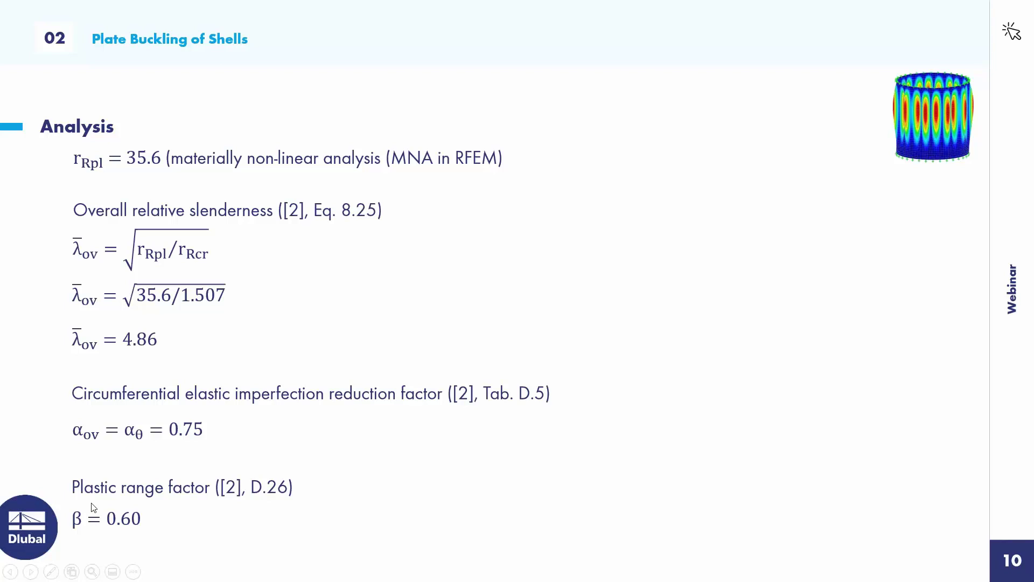
# Switch from the PowerPoint slideshow to RFEM 5 with the empty Silo_buckling model.
pyautogui.hotkey('alt', 'Tab')
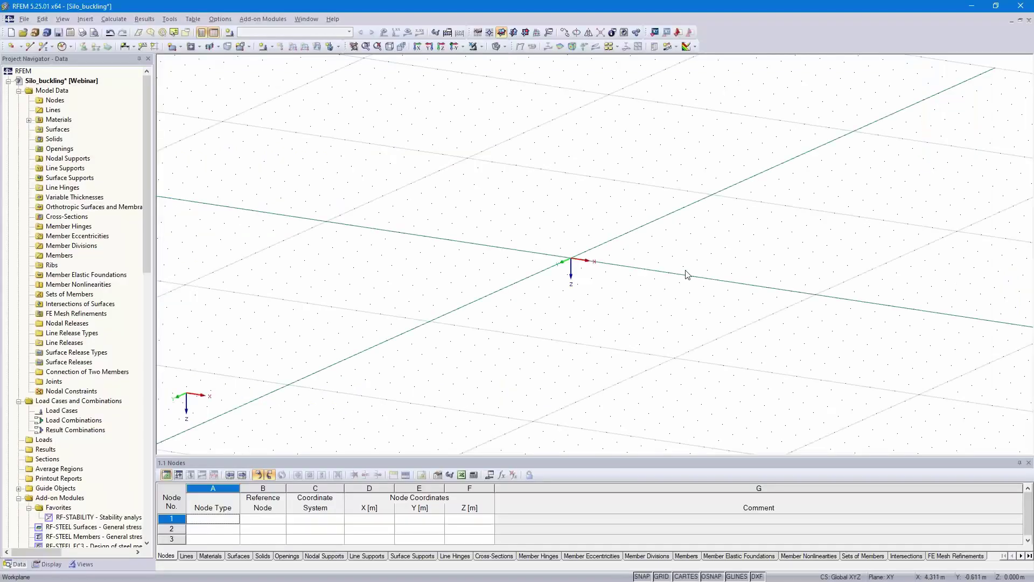
# Draw a circular line of radius 5 m centred on the origin using Circle via Center and Radius.
pyautogui.click(70, 46)
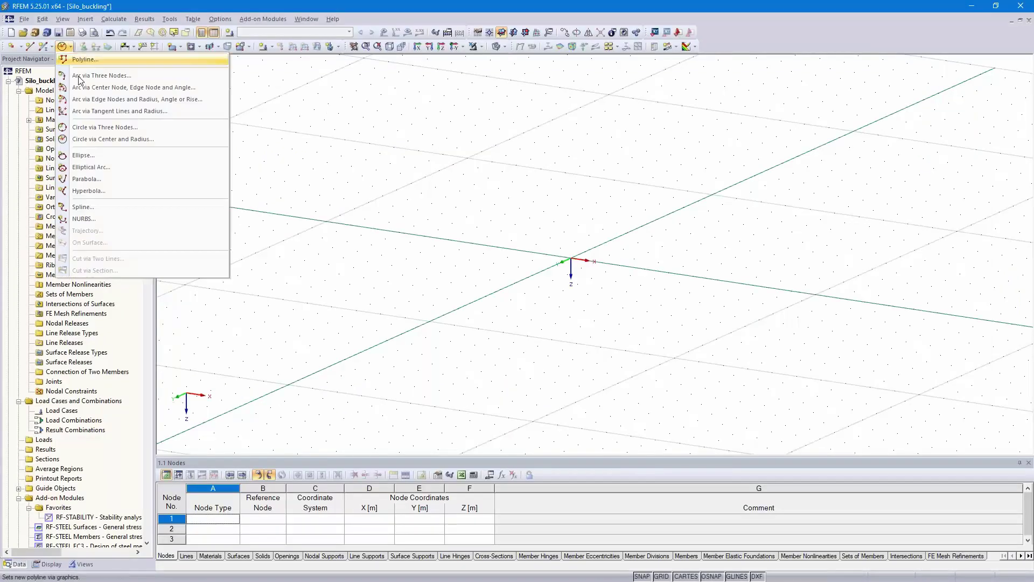
pyautogui.click(116, 139)
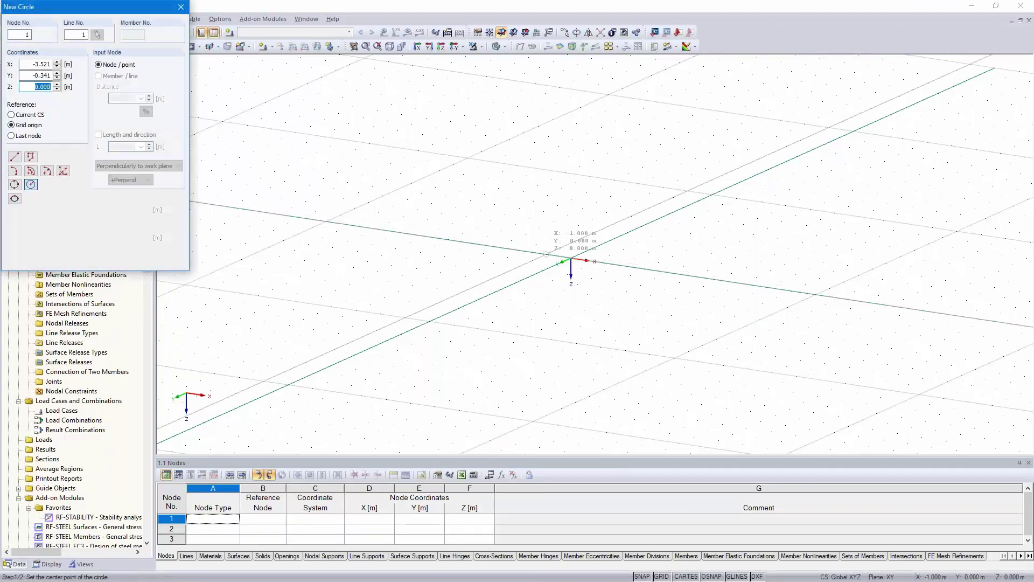
pyautogui.click(570, 257)
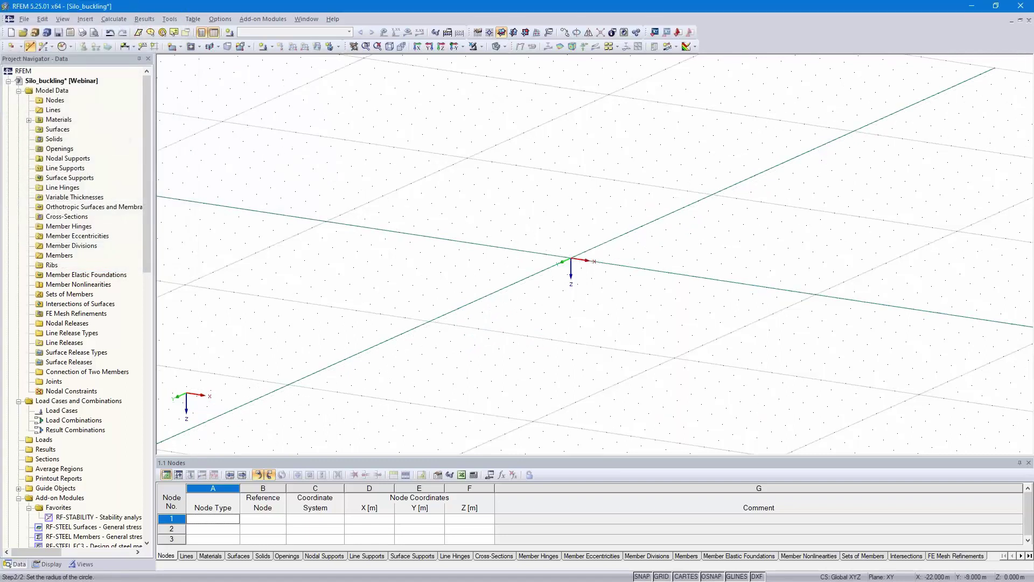
pyautogui.click(641, 222)
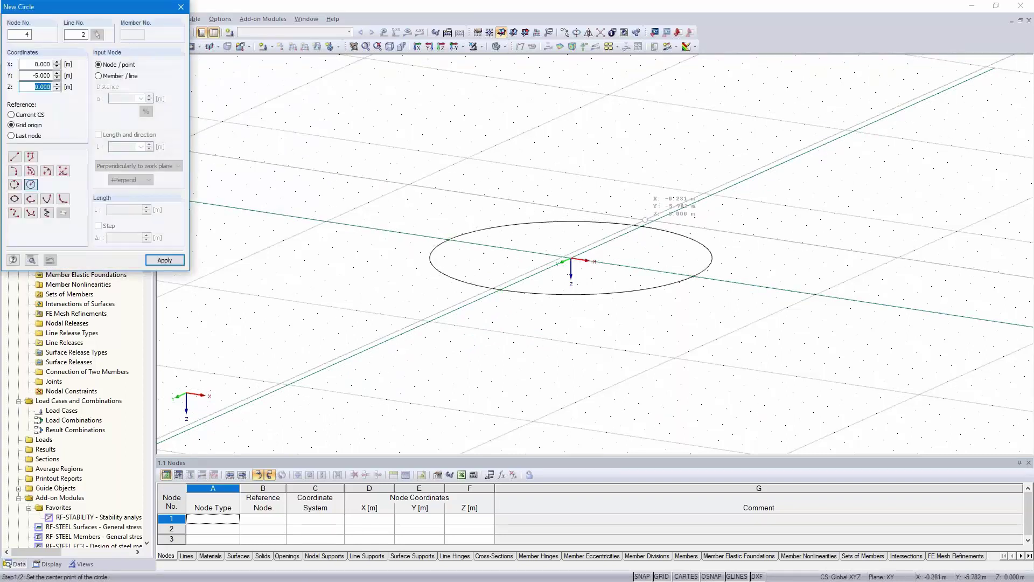
pyautogui.press('Escape')
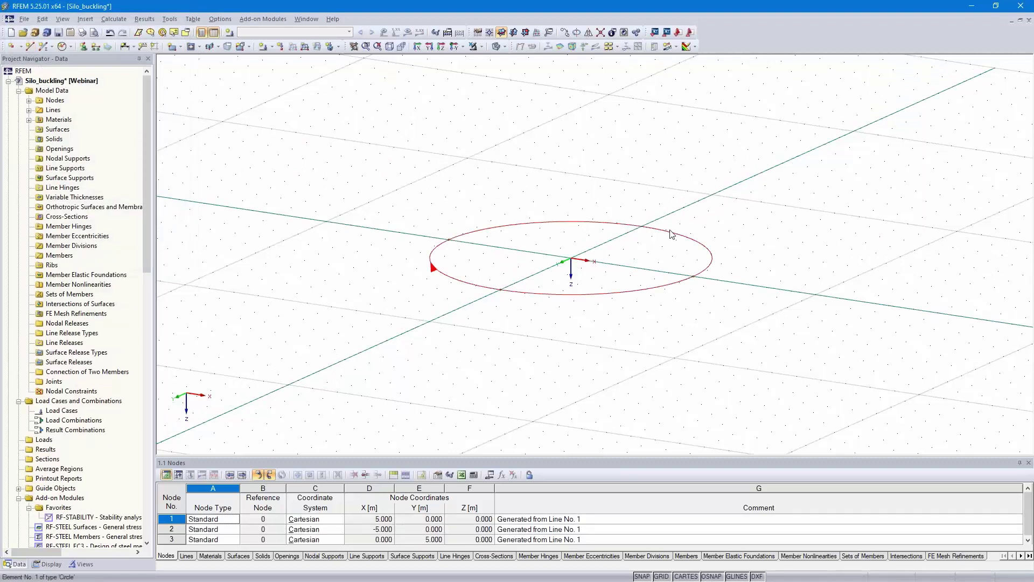
pyautogui.click(564, 32)
# Make one vertical copy of the circle with new surfaces between lines, forming the cylinder wall.
pyautogui.click(381, 198)
pyautogui.doubleClick(377, 328)
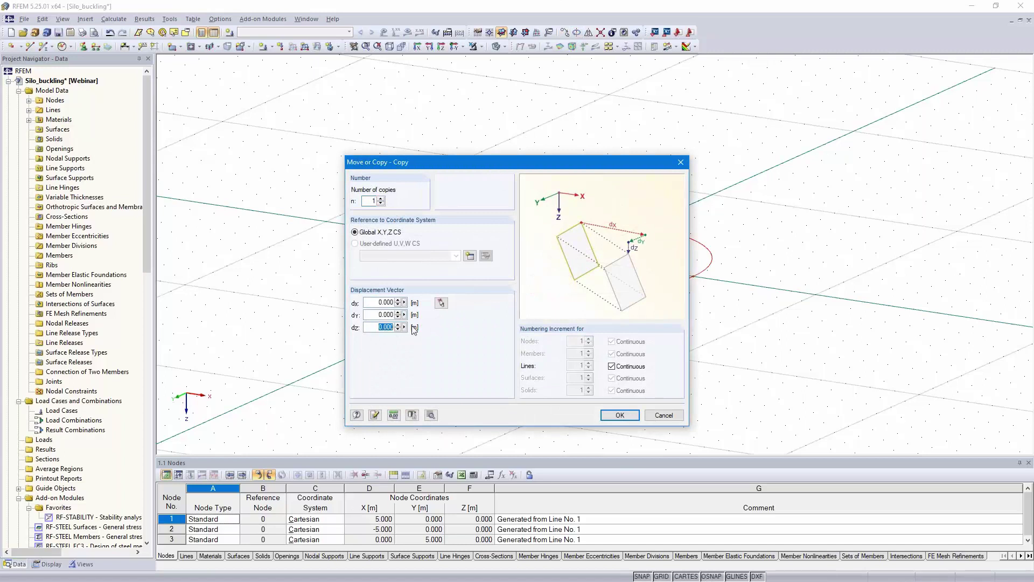
pyautogui.press('BackSpace')
pyautogui.click(431, 415)
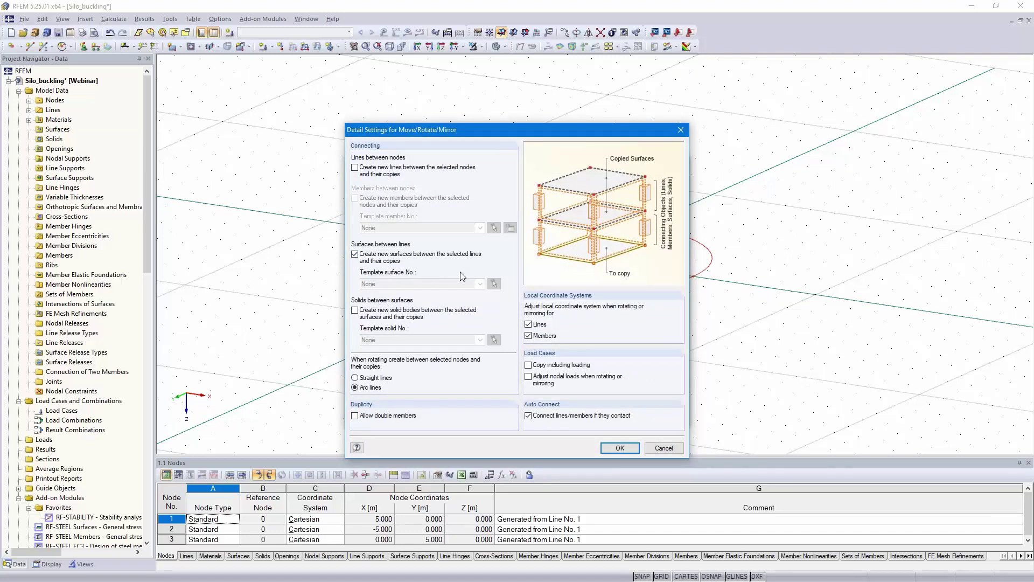
pyautogui.click(620, 449)
pyautogui.click(618, 415)
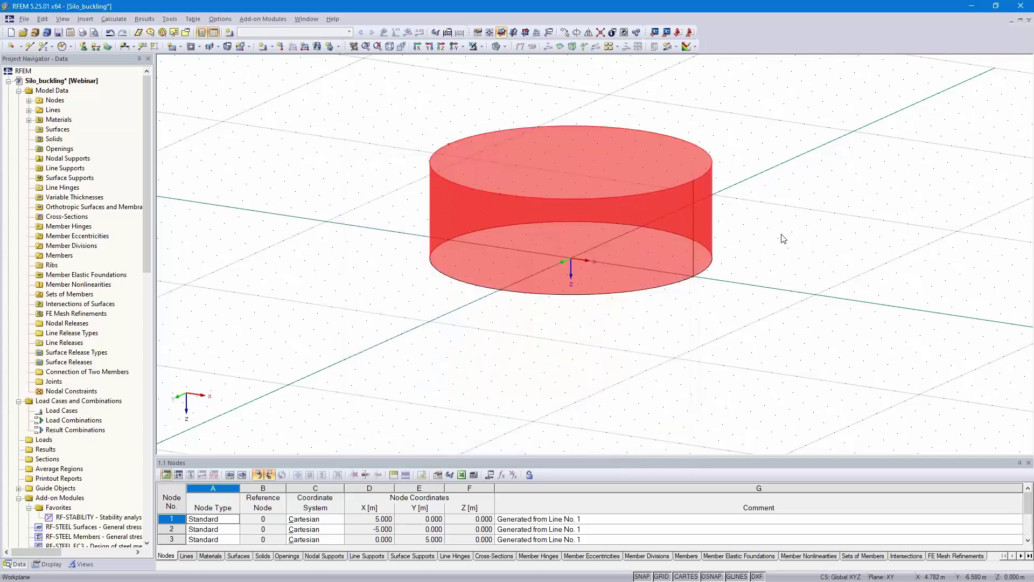
# Set the cylinder wall to Standard stiffness, Steel S 235, 10 mm thick.
pyautogui.doubleClick(667, 227)
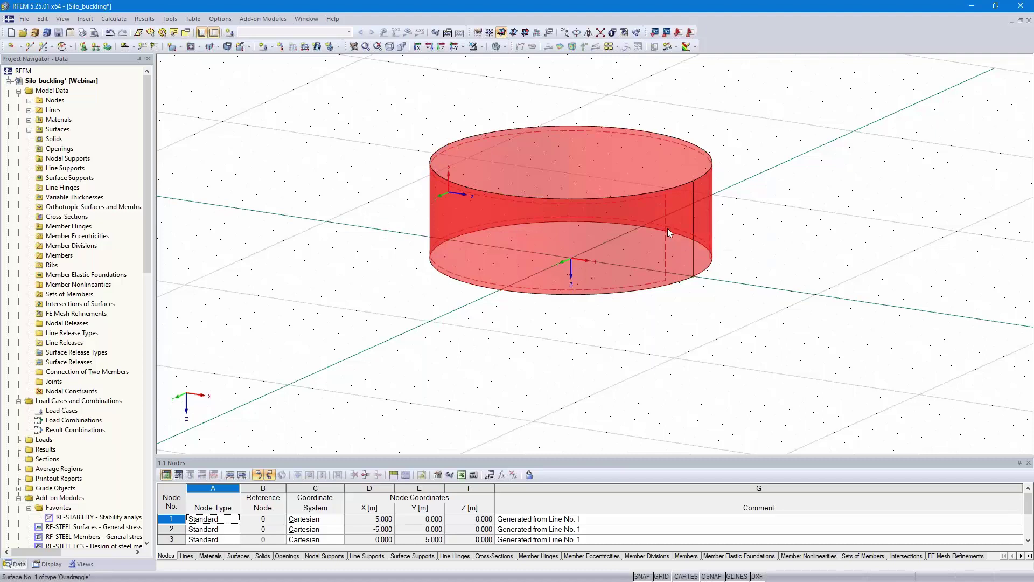
pyautogui.click(660, 215)
pyautogui.click(607, 226)
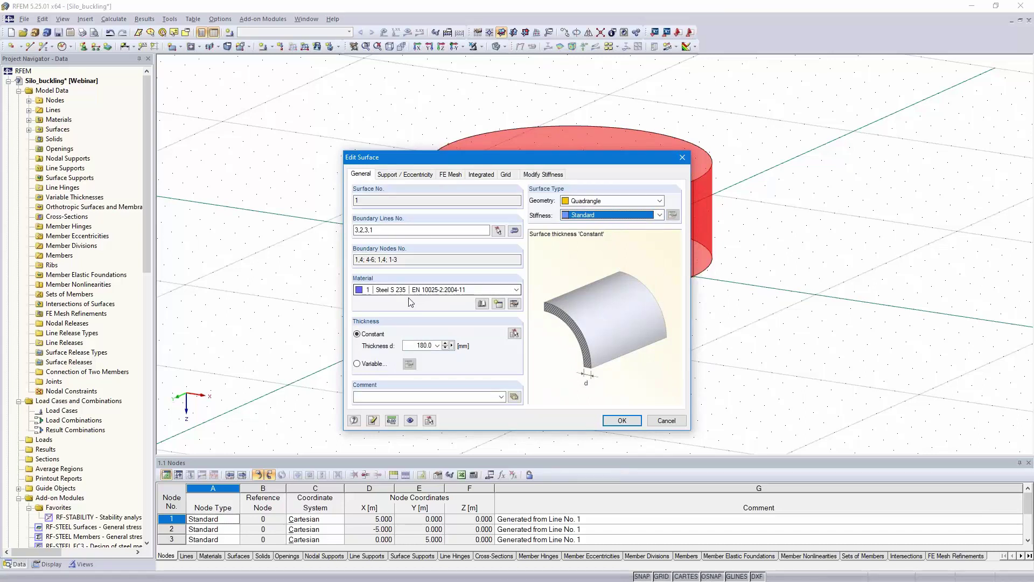
pyautogui.doubleClick(415, 346)
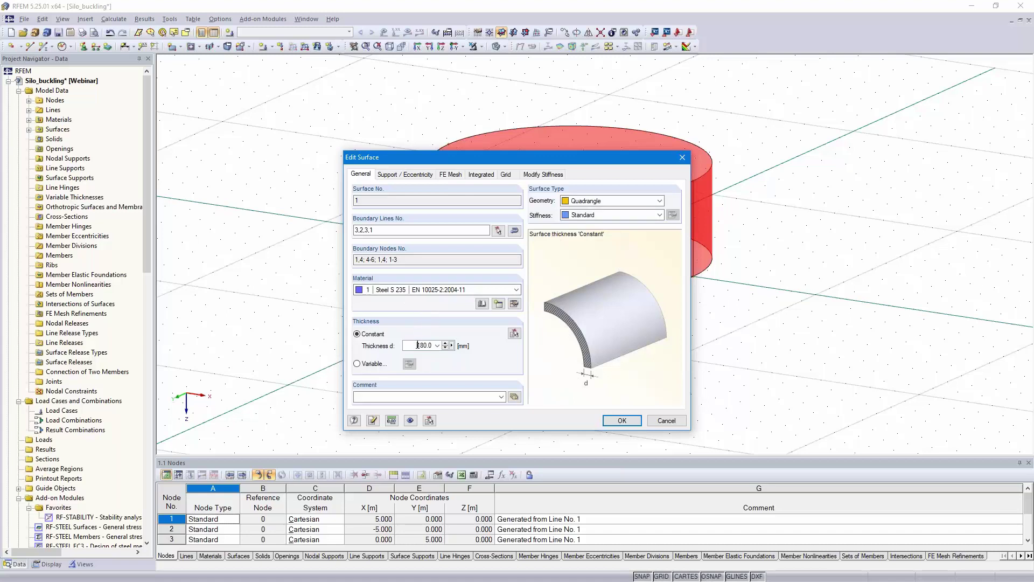
pyautogui.write('1')
pyautogui.click(622, 420)
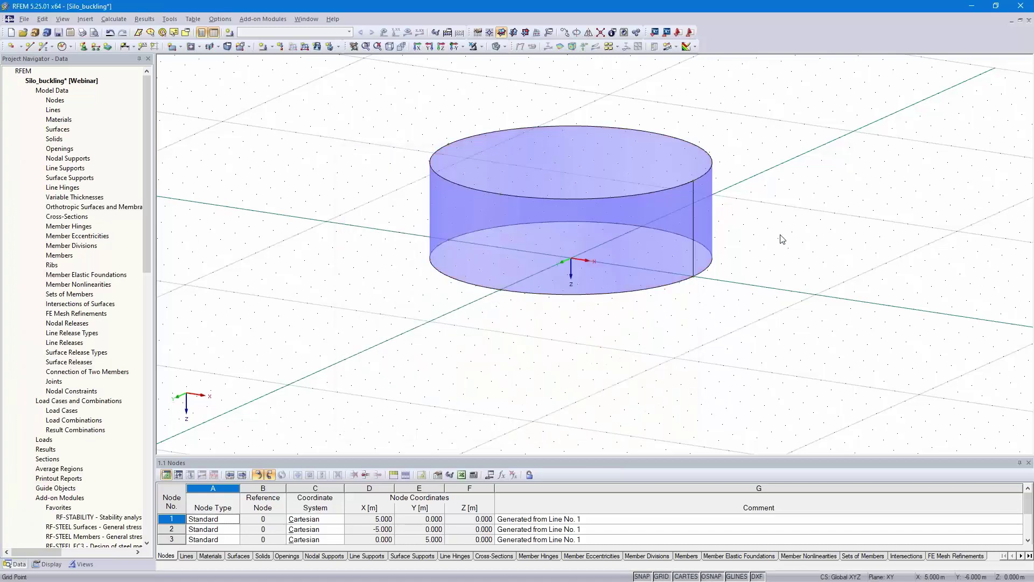
pyautogui.moveTo(780, 234); pyautogui.dragTo(689, 273, button='middle')
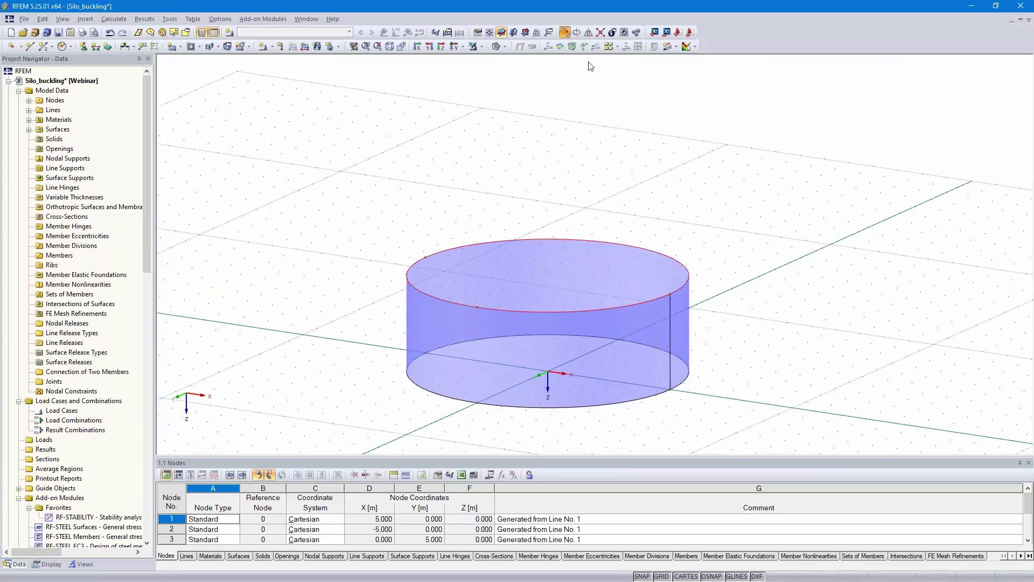
# Copy the wall 3.5 m higher and give the new upper wall Standard stiffness, 8 mm thick.
pyautogui.hotkey('ctrl', 'm')
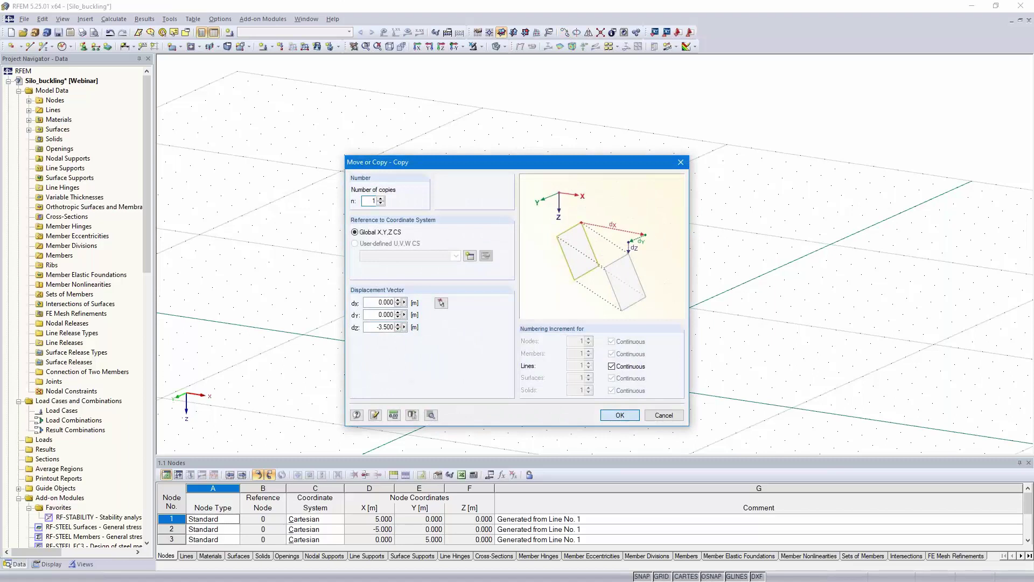
pyautogui.click(617, 414)
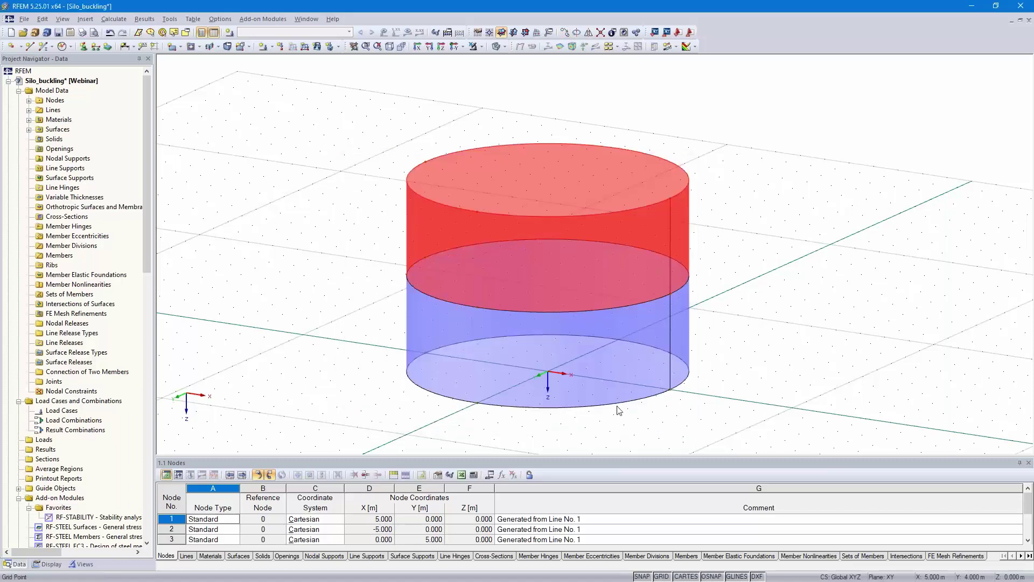
pyautogui.doubleClick(646, 240)
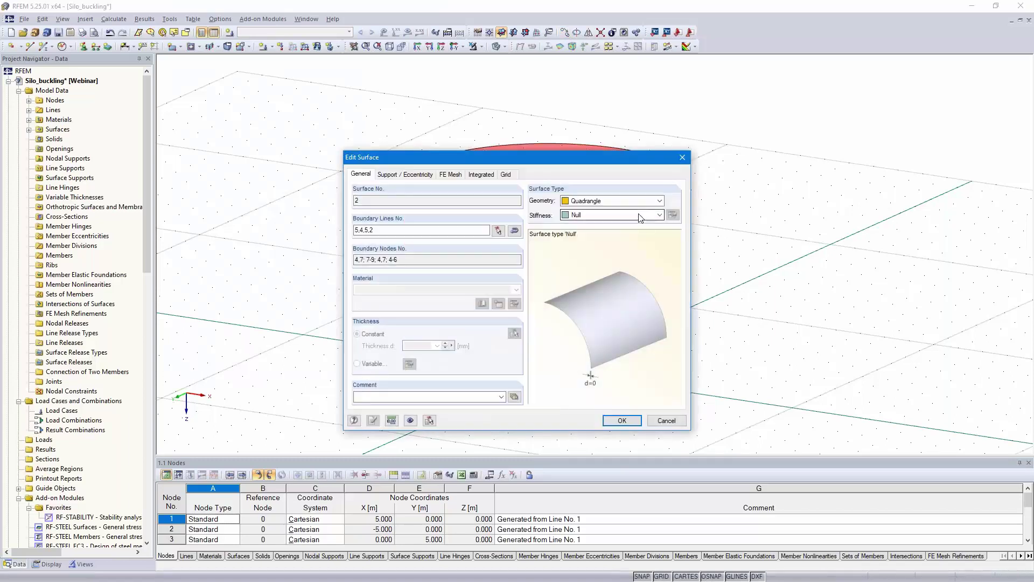
pyautogui.click(651, 215)
pyautogui.click(608, 223)
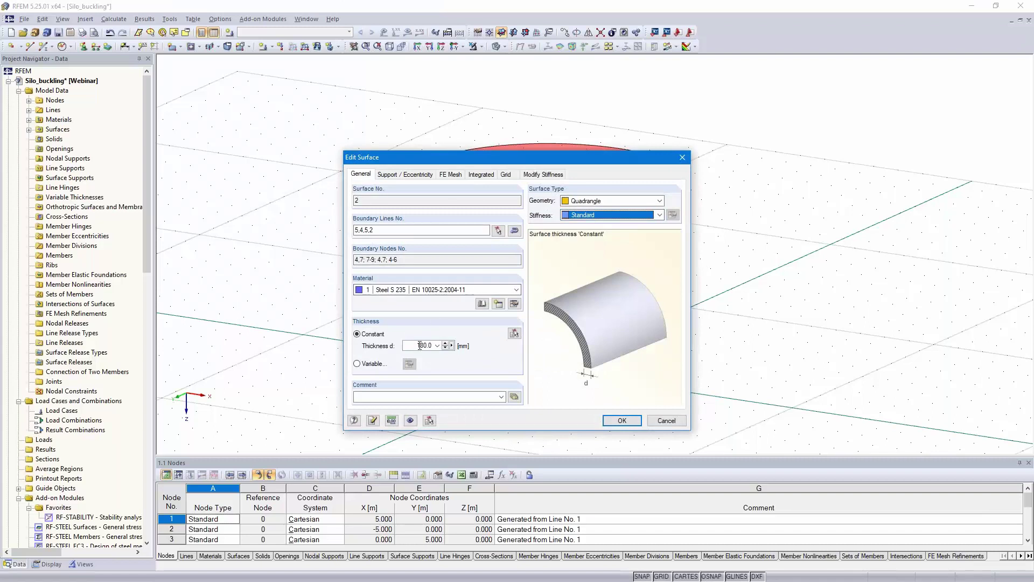
pyautogui.click(429, 345)
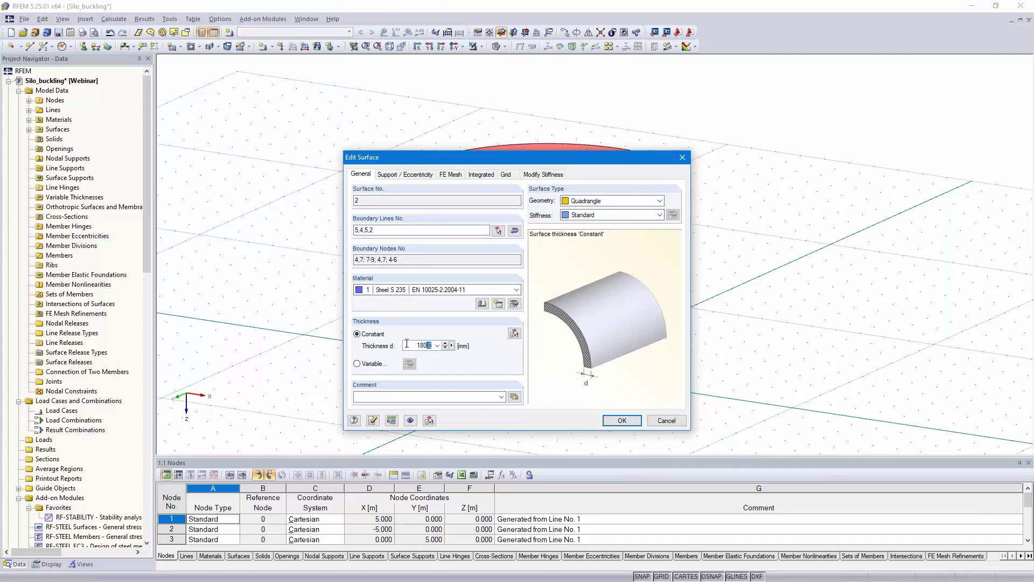
pyautogui.write('8')
pyautogui.click(622, 421)
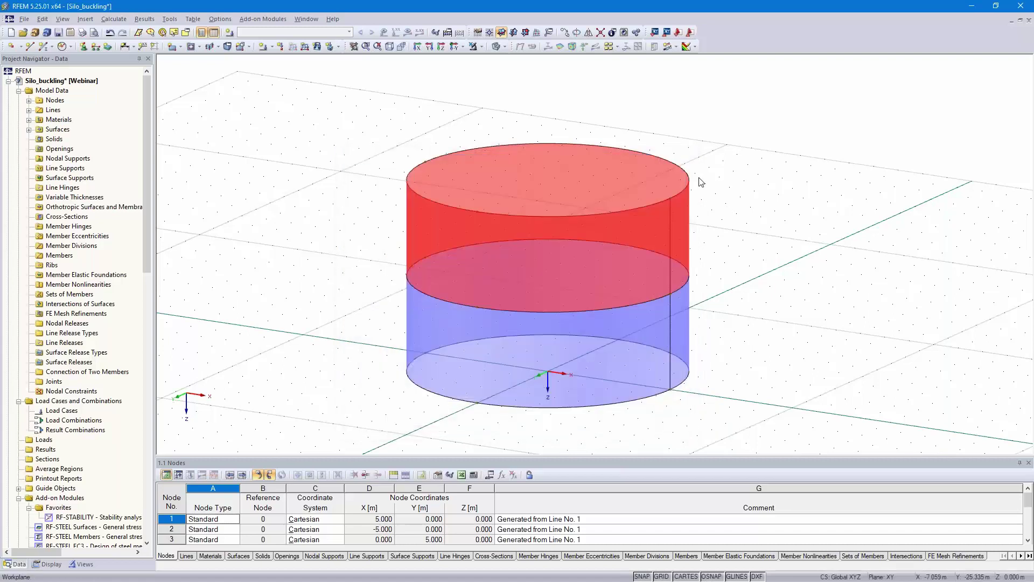
# Stack two more wall rings by copying upward 2.2 m and then 0.8 m.
pyautogui.click(564, 32)
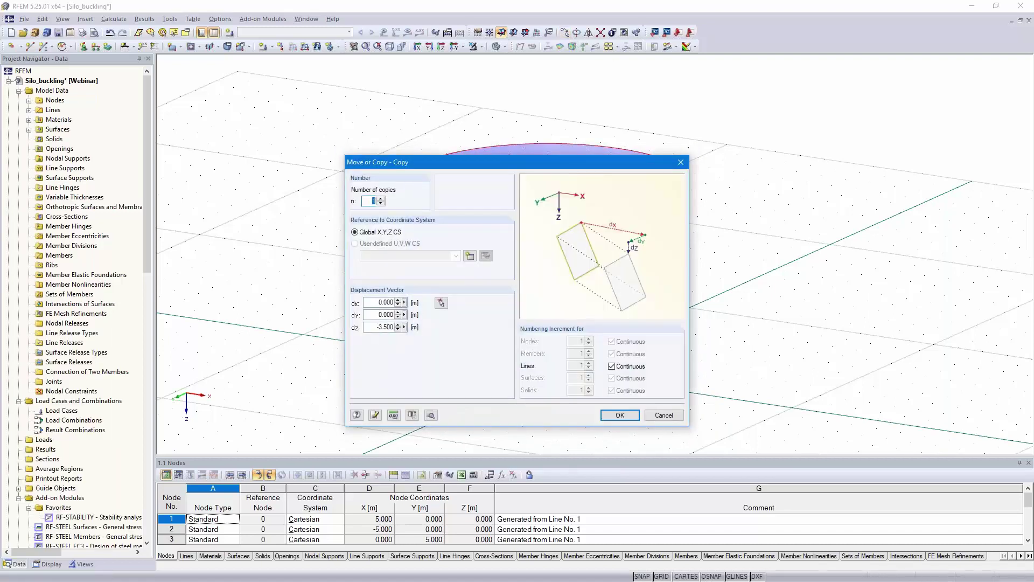
pyautogui.doubleClick(380, 325)
pyautogui.write('2.2')
pyautogui.click(619, 414)
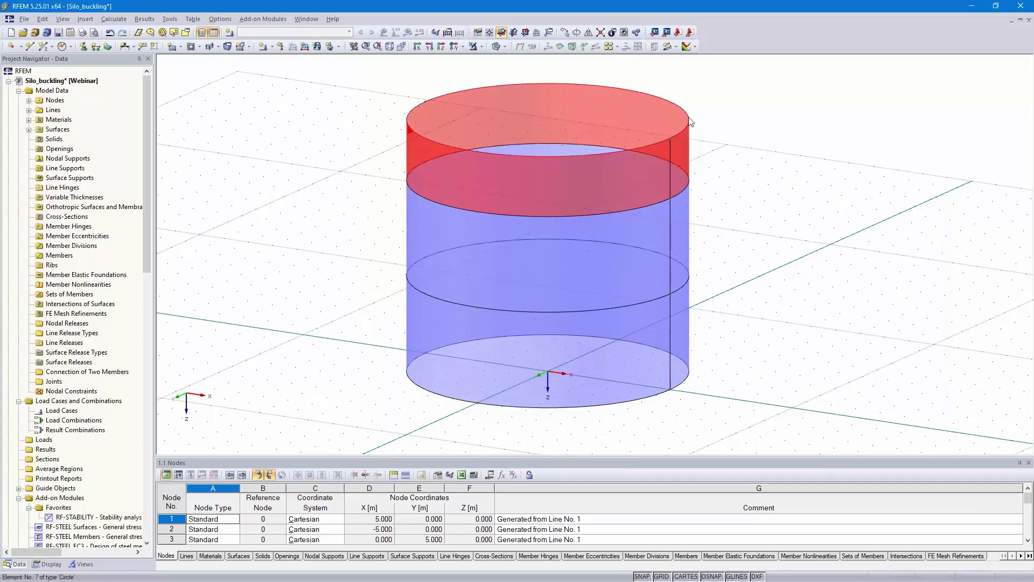
pyautogui.click(568, 33)
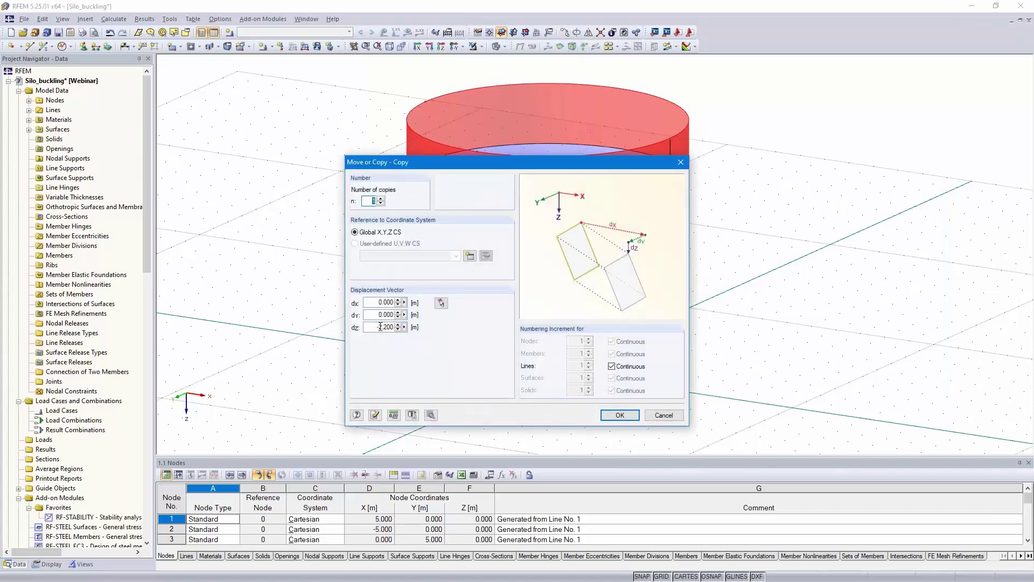
pyautogui.moveTo(380, 327); pyautogui.dragTo(420, 326)
pyautogui.write('0.8')
pyautogui.click(620, 414)
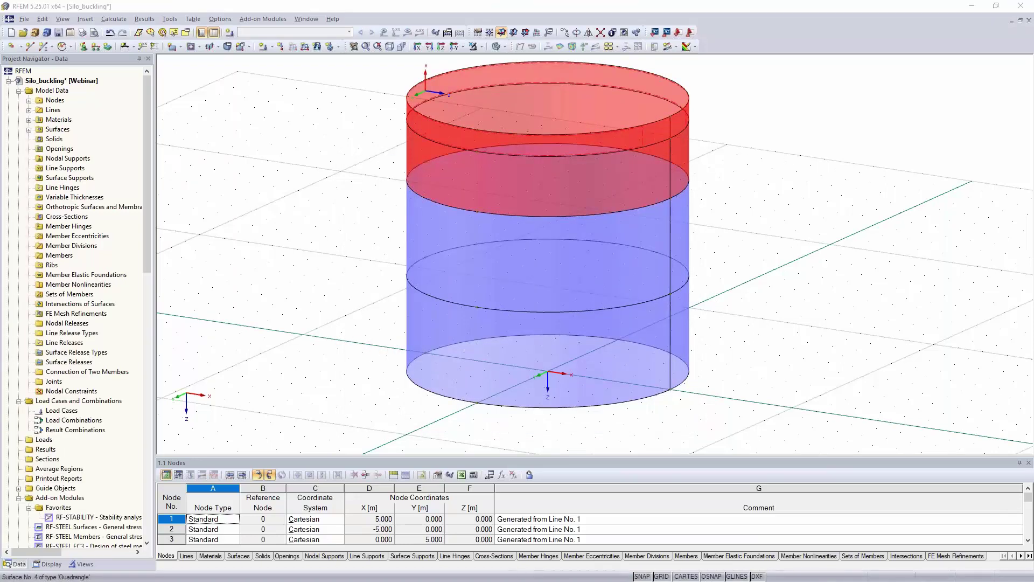
# Set both new top wall surfaces to Standard stiffness with 6 mm thickness.
pyautogui.doubleClick(655, 159)
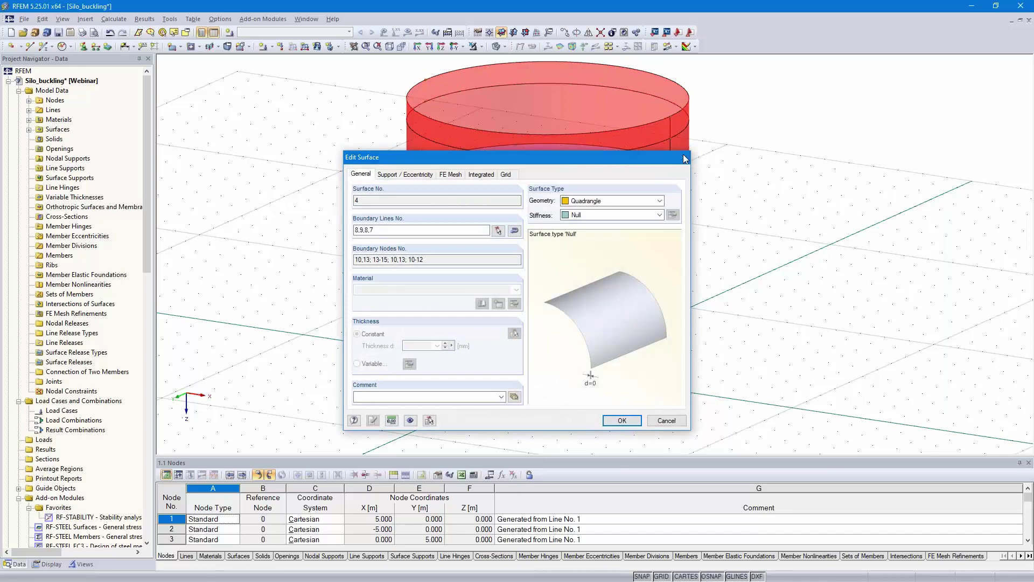
pyautogui.click(684, 157)
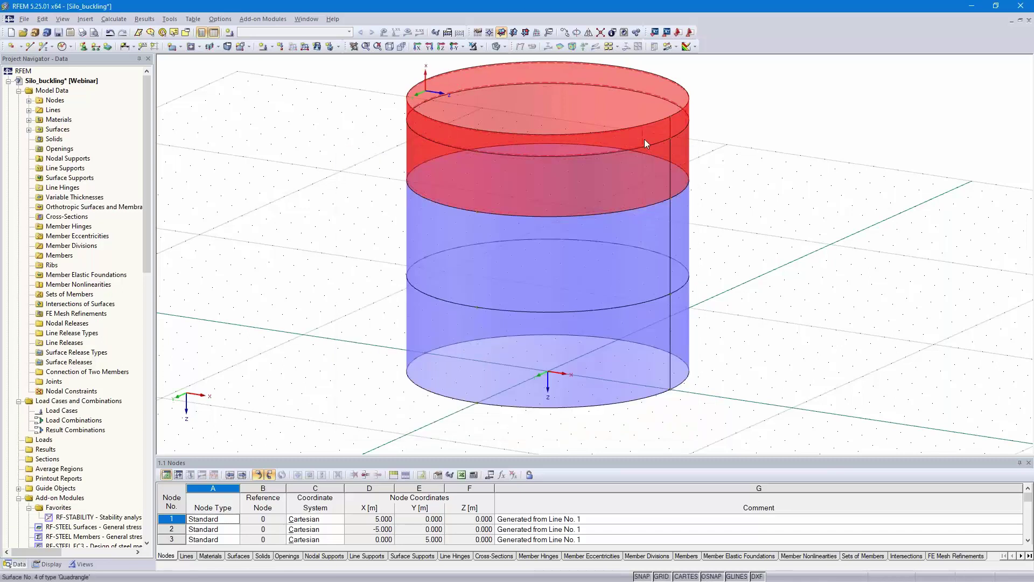
pyautogui.doubleClick(653, 166)
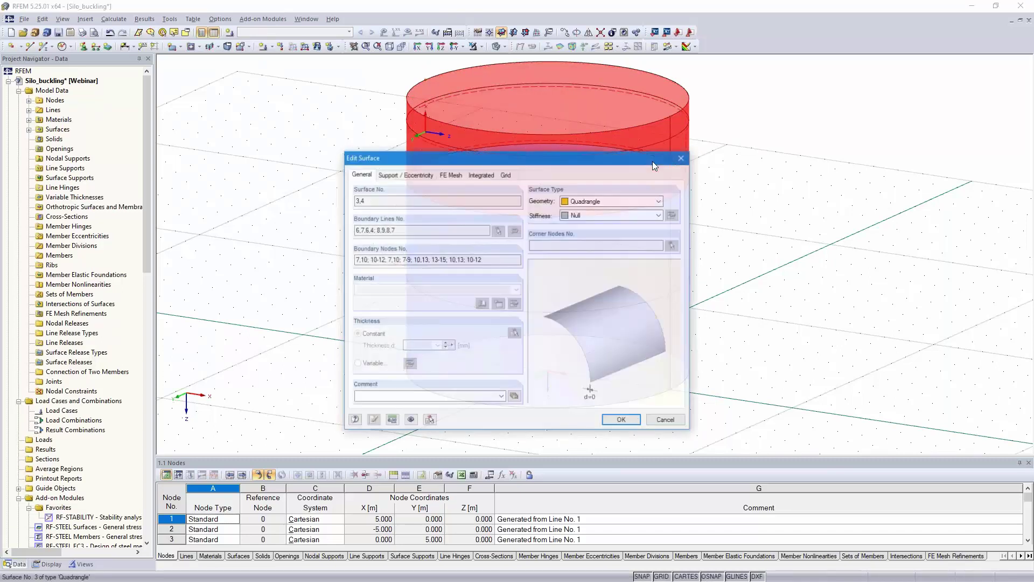
pyautogui.click(659, 214)
pyautogui.click(604, 229)
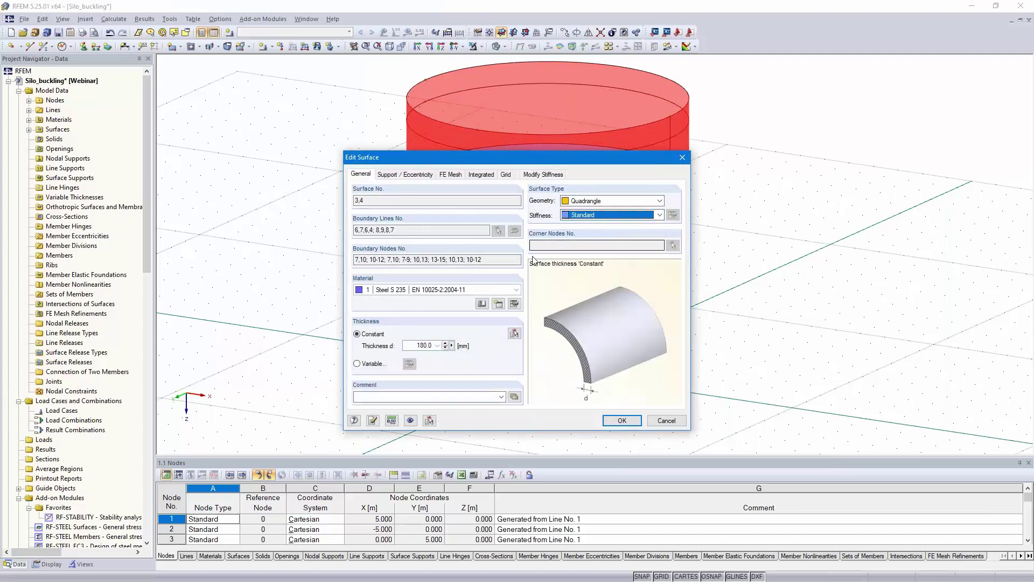
pyautogui.click(419, 345)
pyautogui.doubleClick(423, 345)
pyautogui.write('6')
pyautogui.click(621, 421)
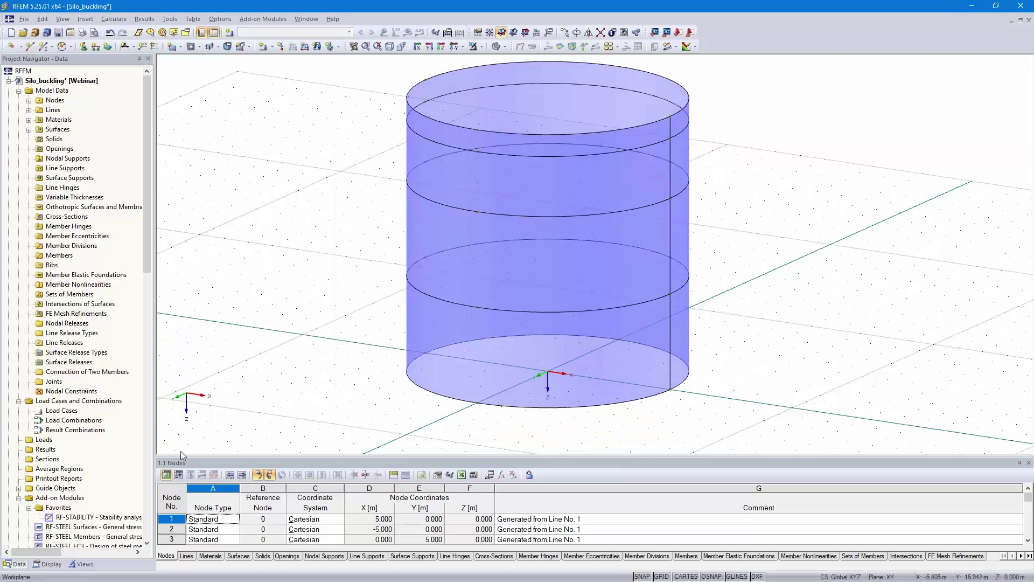
# Colour the graphics by Surface Thickness, showing a 6.0, 8.0 and 10.0 mm legend.
pyautogui.click(49, 564)
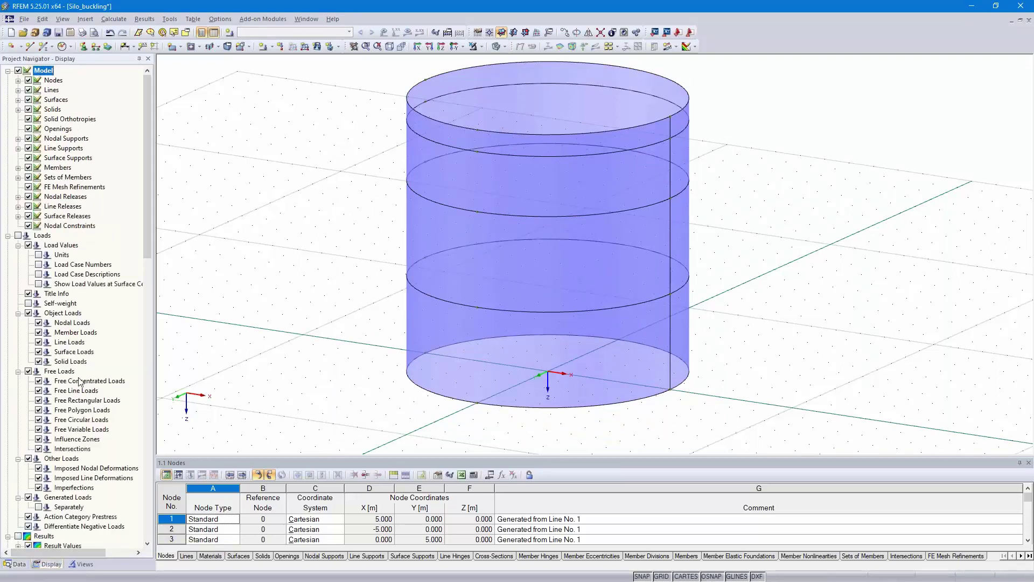
pyautogui.scroll(-20, 79, 382)
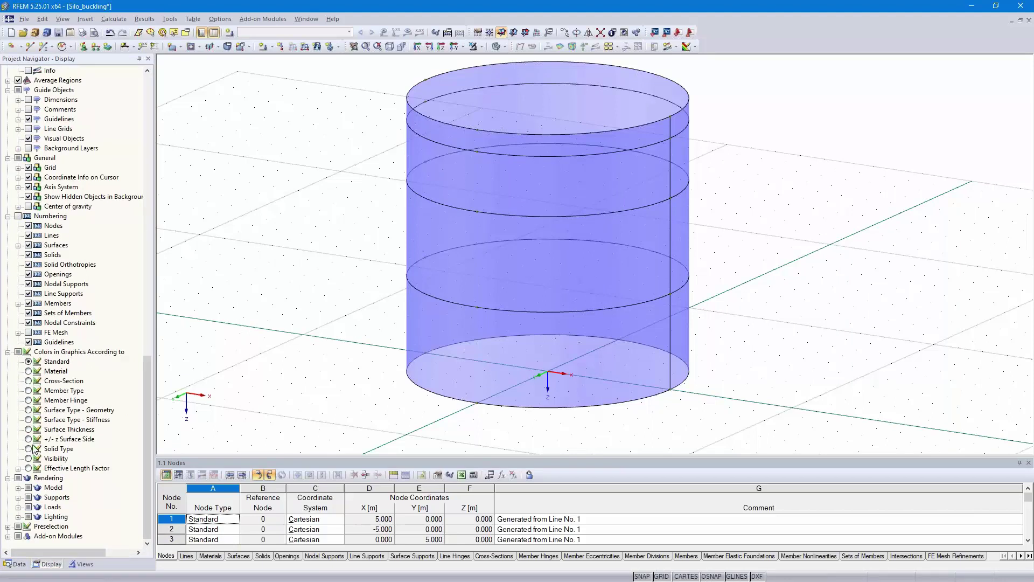
pyautogui.click(29, 430)
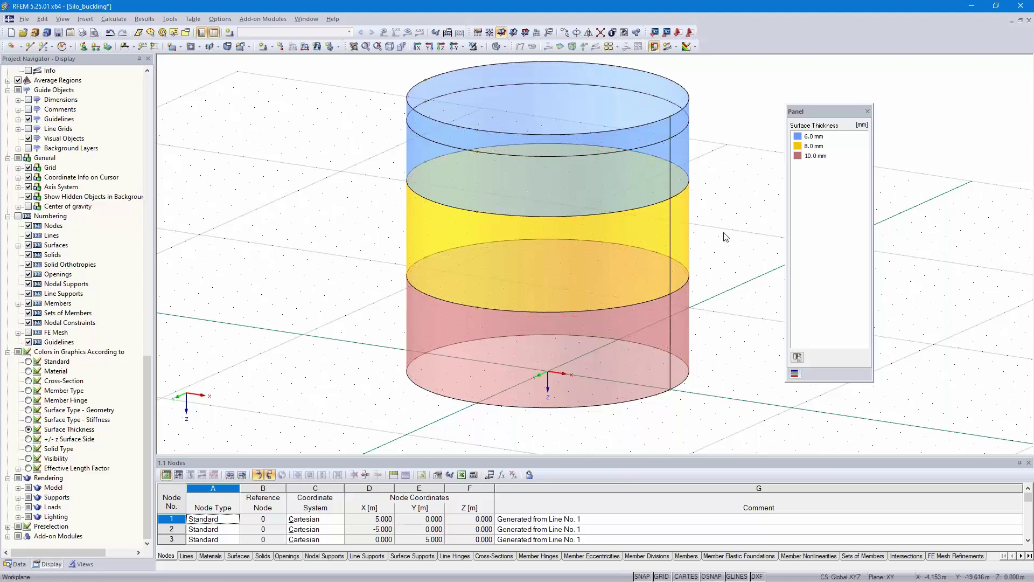
pyautogui.moveTo(725, 237); pyautogui.dragTo(715, 252, button='middle')
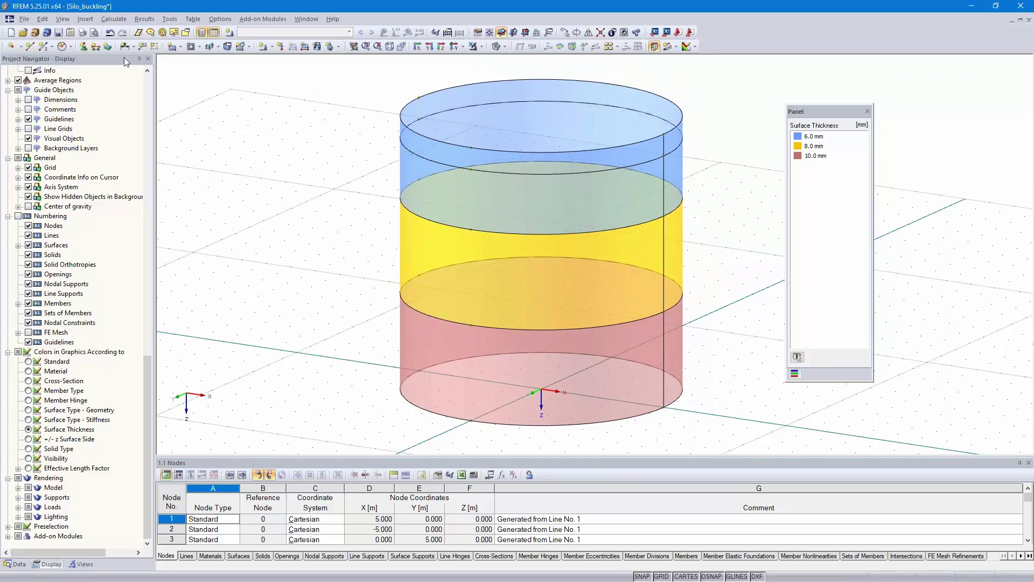
# Support the bottom circle with a new line support in local axes fixing ux, uy and uz.
pyautogui.click(96, 47)
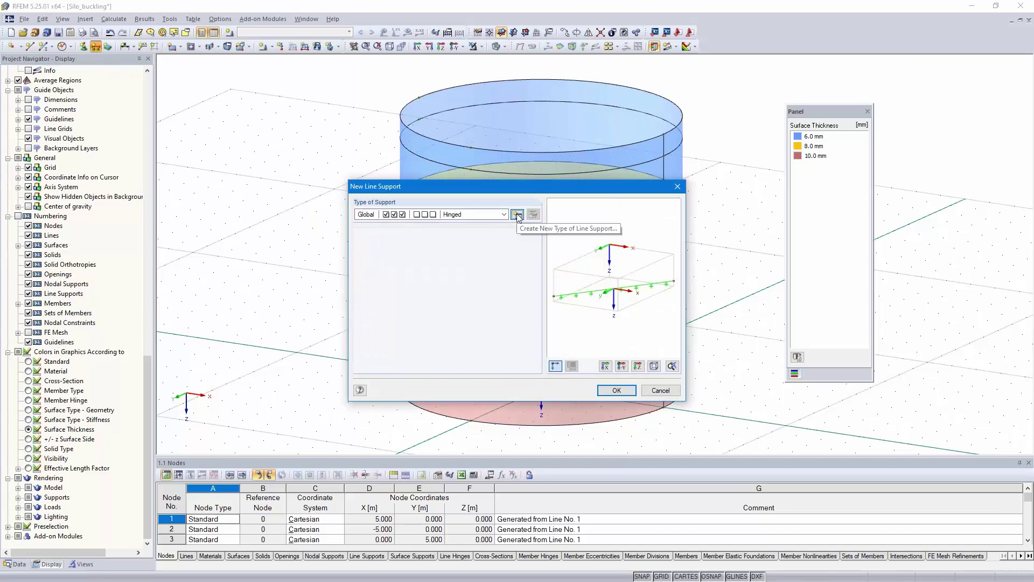
pyautogui.click(518, 215)
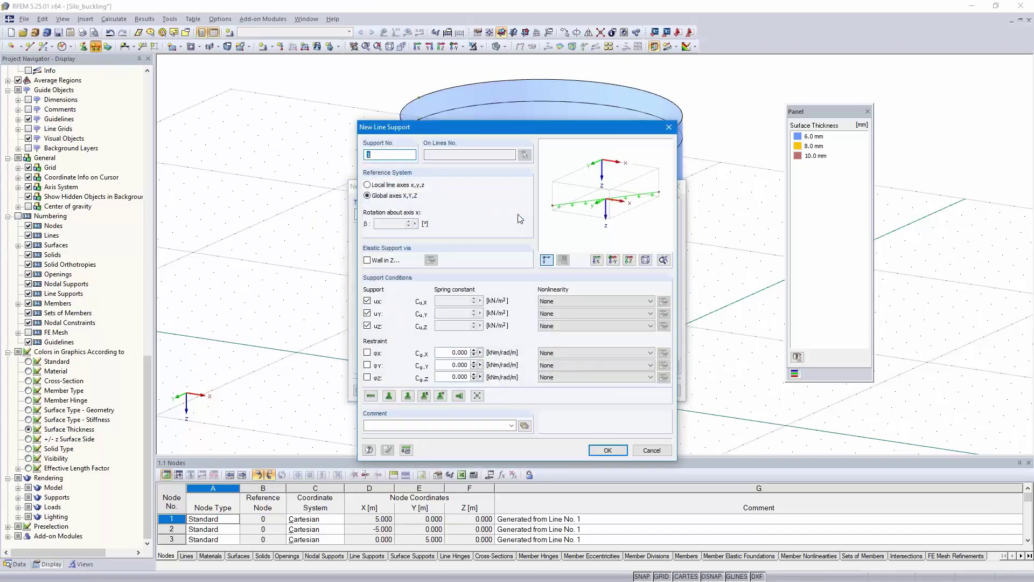
pyautogui.click(367, 186)
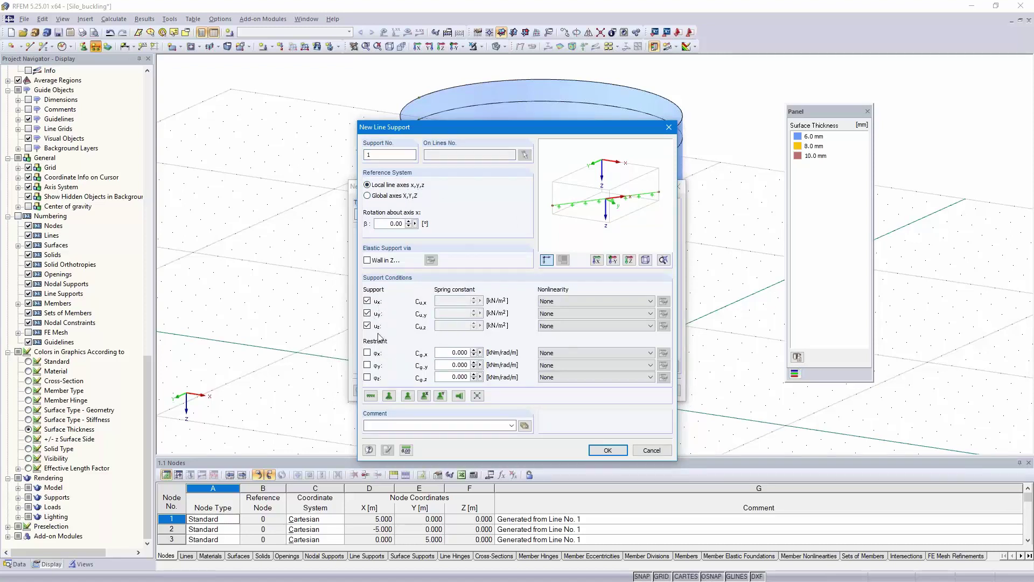
pyautogui.click(608, 450)
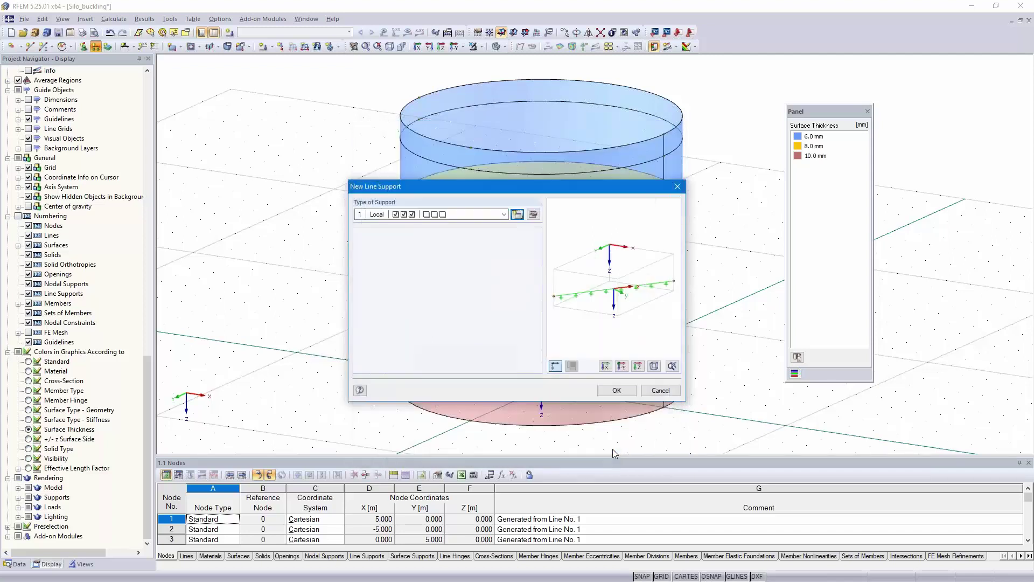
pyautogui.click(614, 391)
pyautogui.click(640, 414)
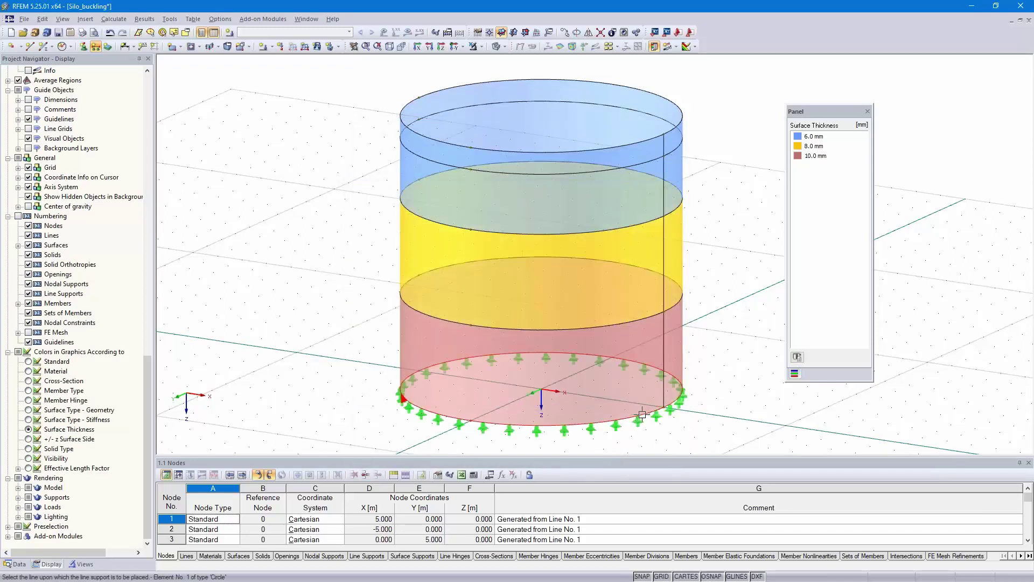
pyautogui.press('Escape')
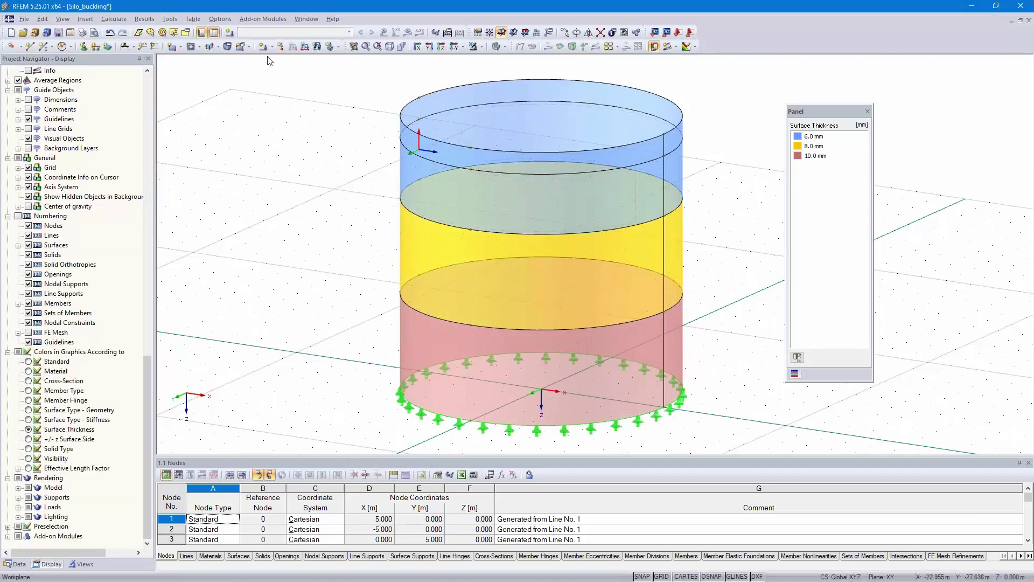
# Add line support No. 2 on the top circle, fixing local x and y with z free.
pyautogui.click(97, 48)
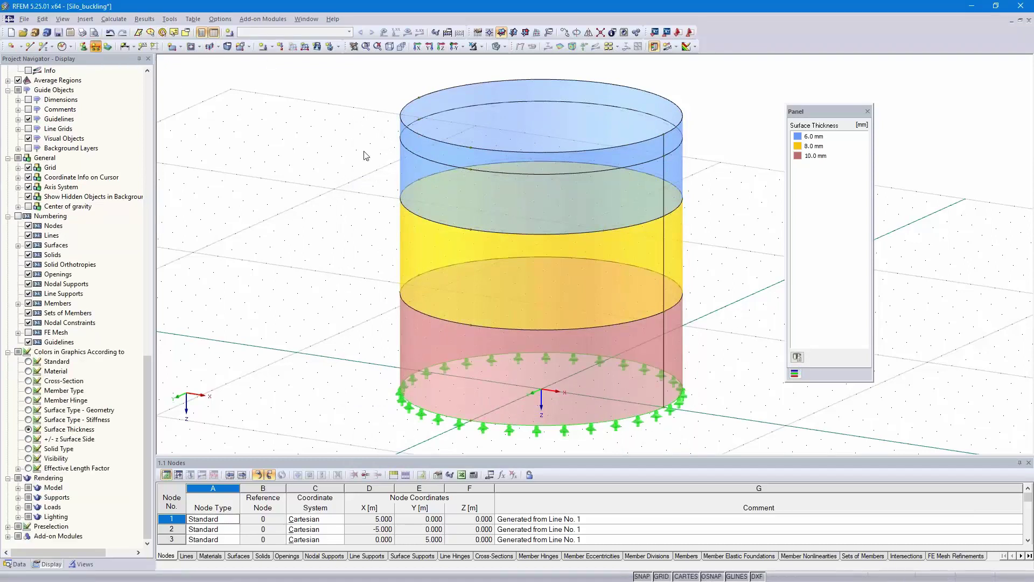
pyautogui.click(518, 215)
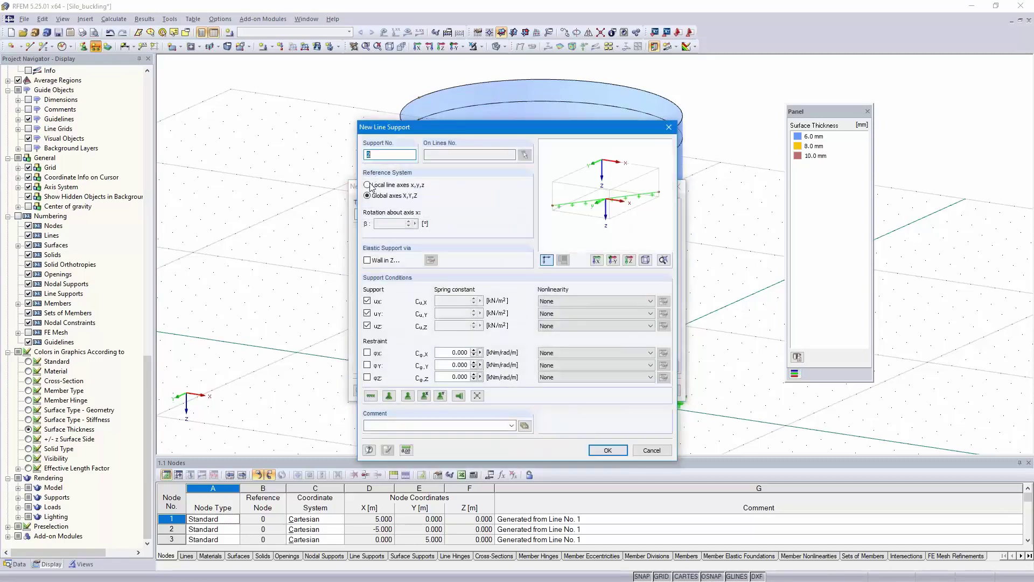
pyautogui.click(369, 186)
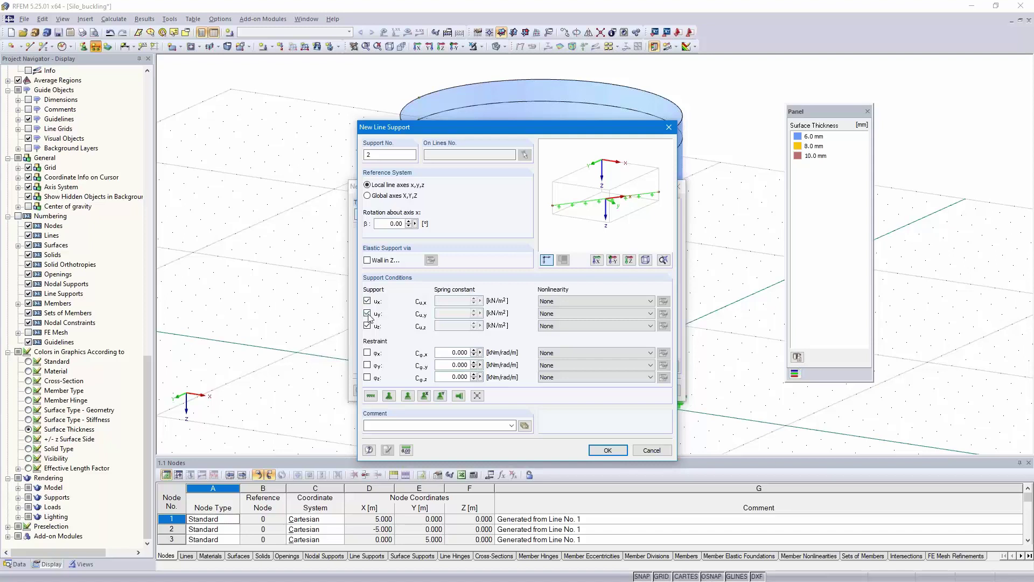
pyautogui.click(368, 325)
pyautogui.click(609, 453)
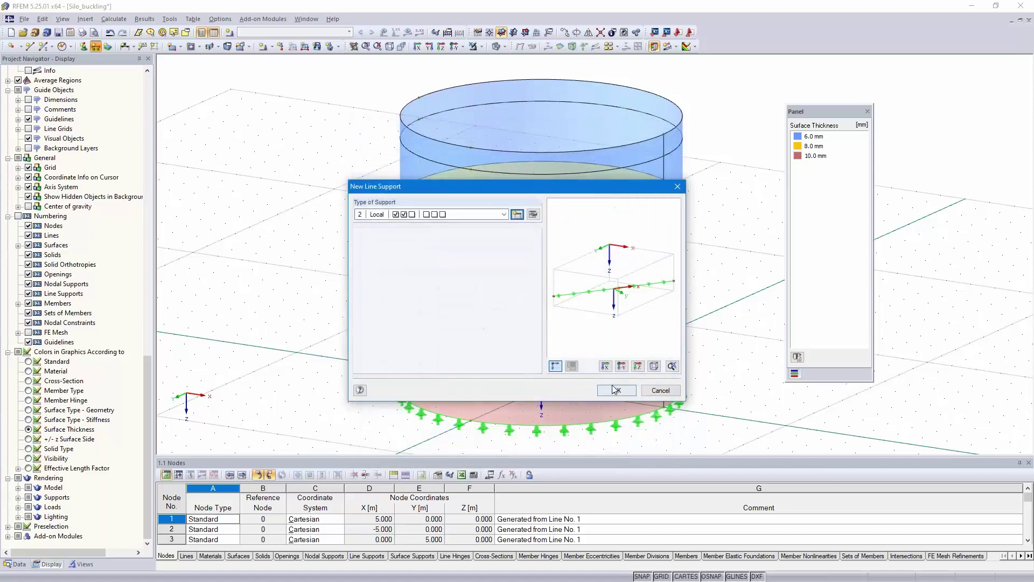
pyautogui.click(617, 391)
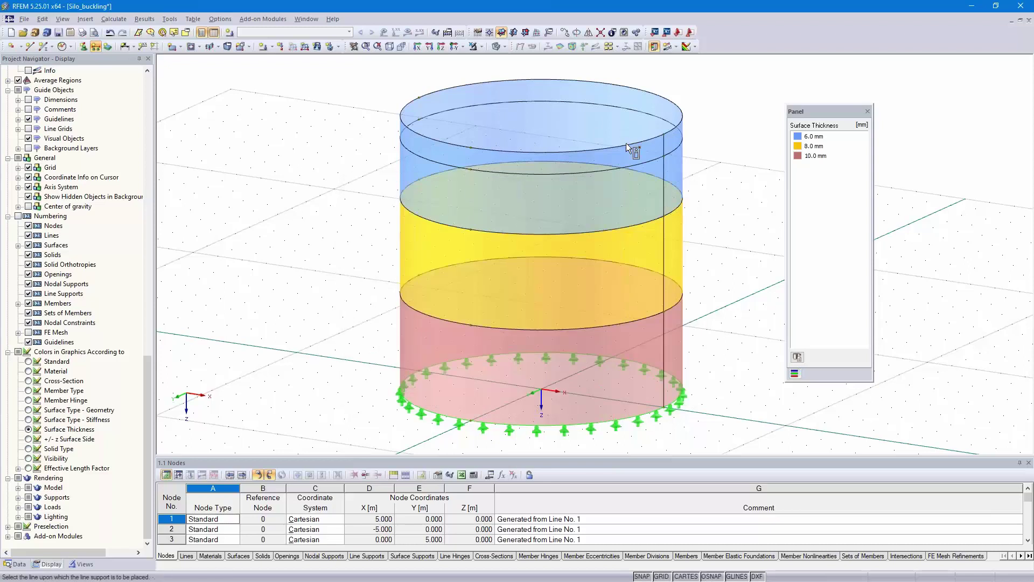
pyautogui.click(674, 131)
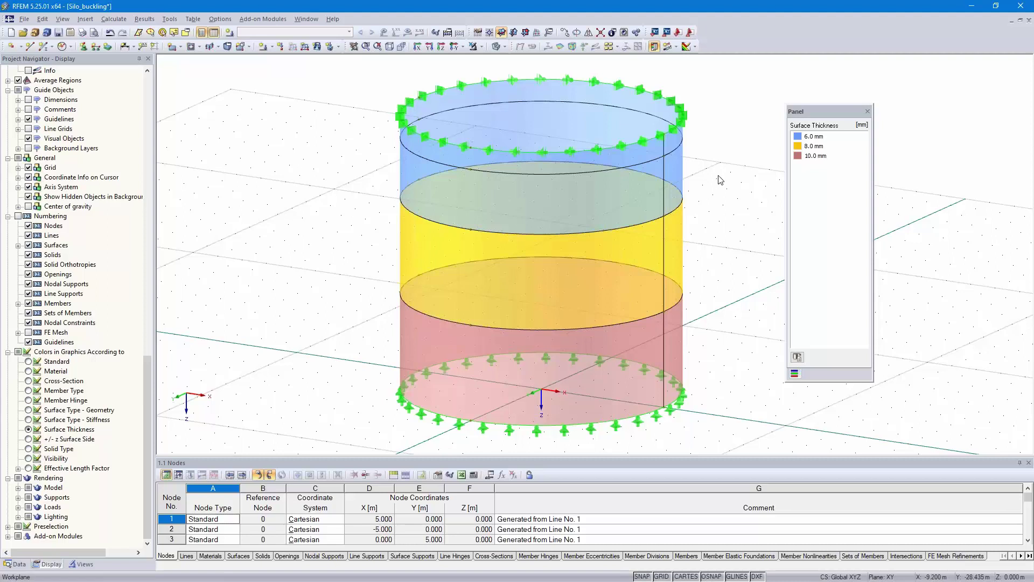
pyautogui.moveTo(719, 174); pyautogui.dragTo(708, 184, button='middle')
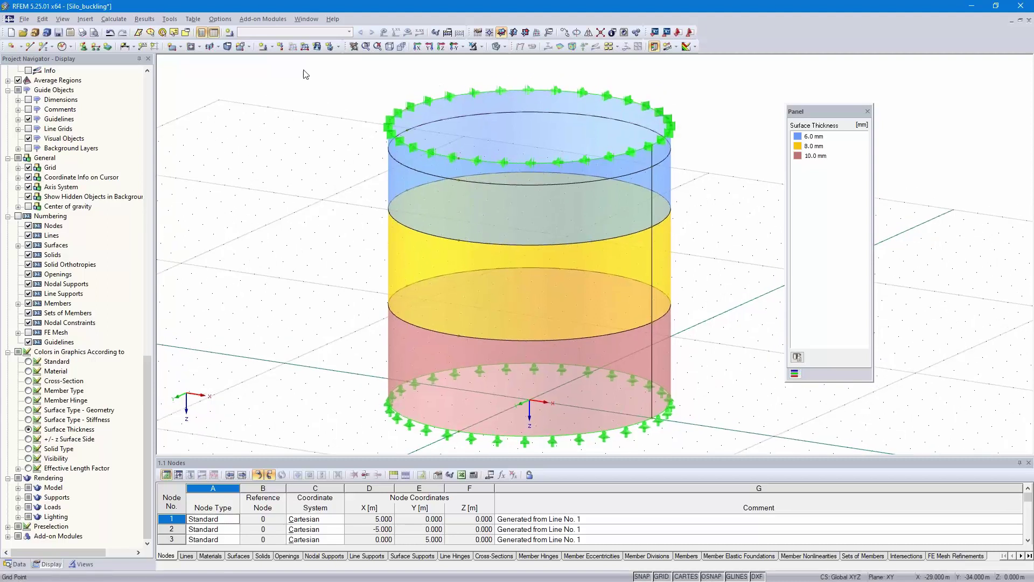
# Create load case LC1 'Design loads' with self-weight switched off.
pyautogui.click(318, 47)
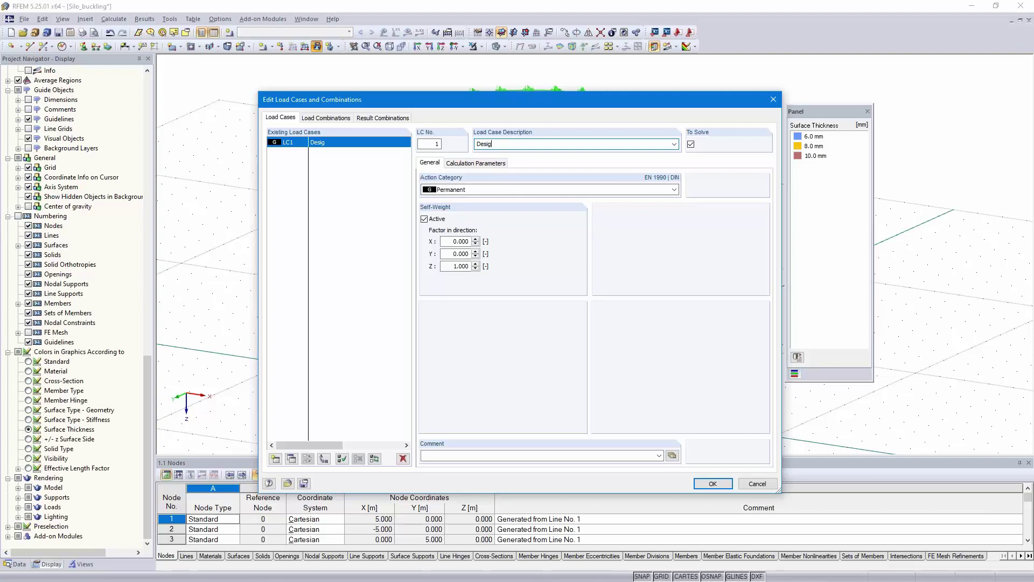
pyautogui.write('loads')
pyautogui.click(424, 219)
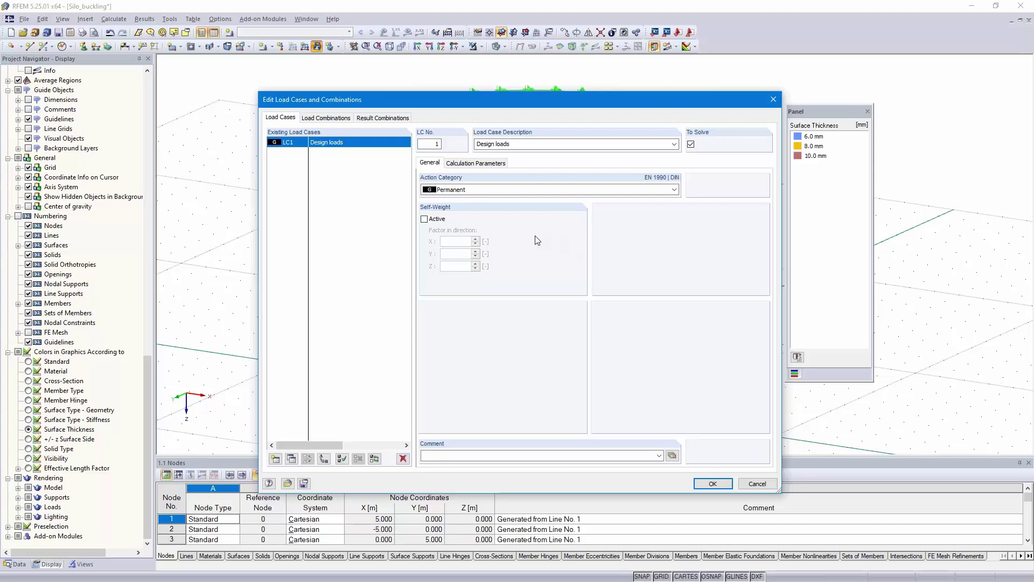
pyautogui.click(710, 483)
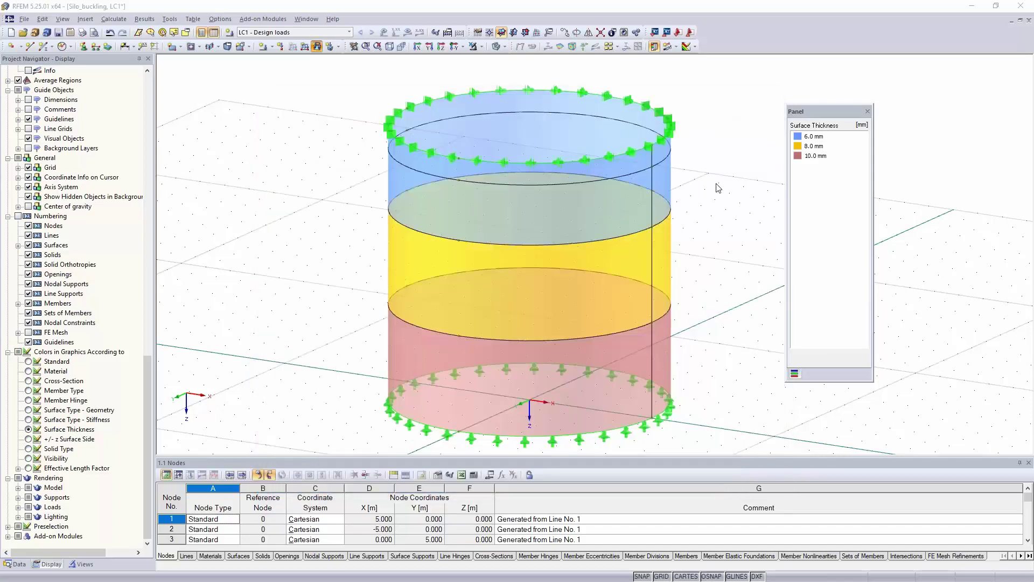
# Assign a uniform 8 kN/m² load in local z to the silo wall surfaces, then view from the side.
pyautogui.click(480, 207)
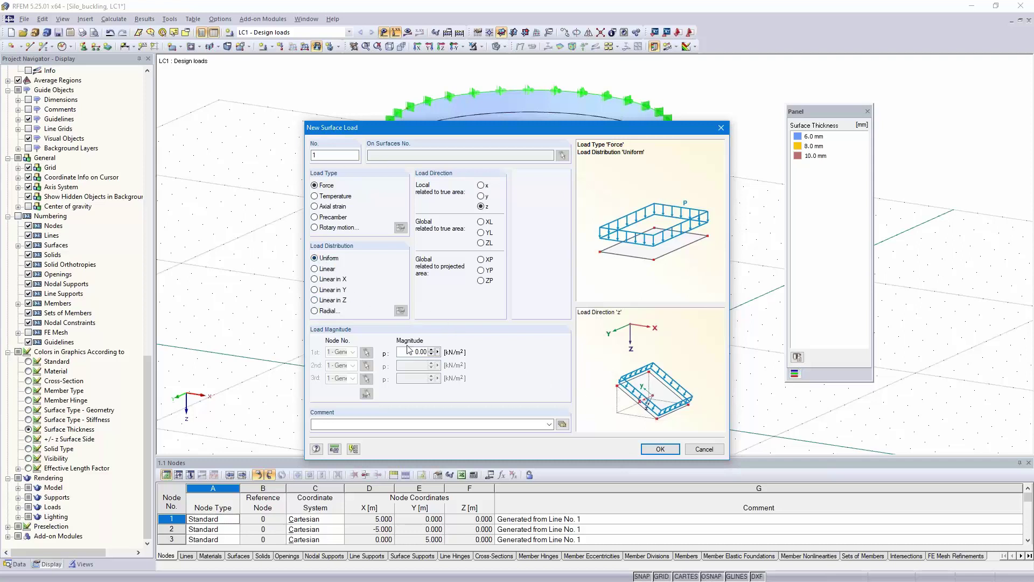
pyautogui.write('8')
pyautogui.click(656, 448)
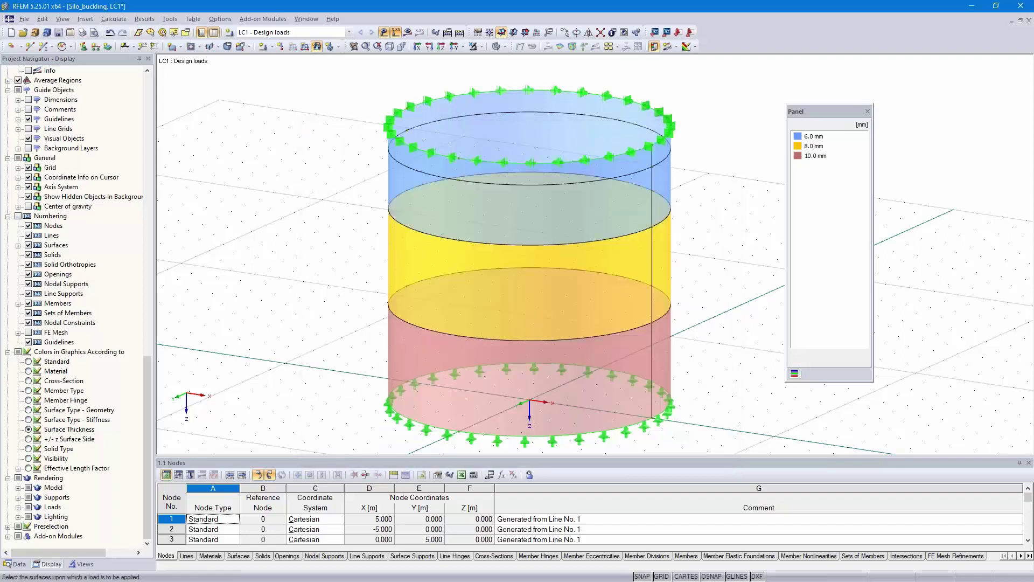
pyautogui.click(661, 342)
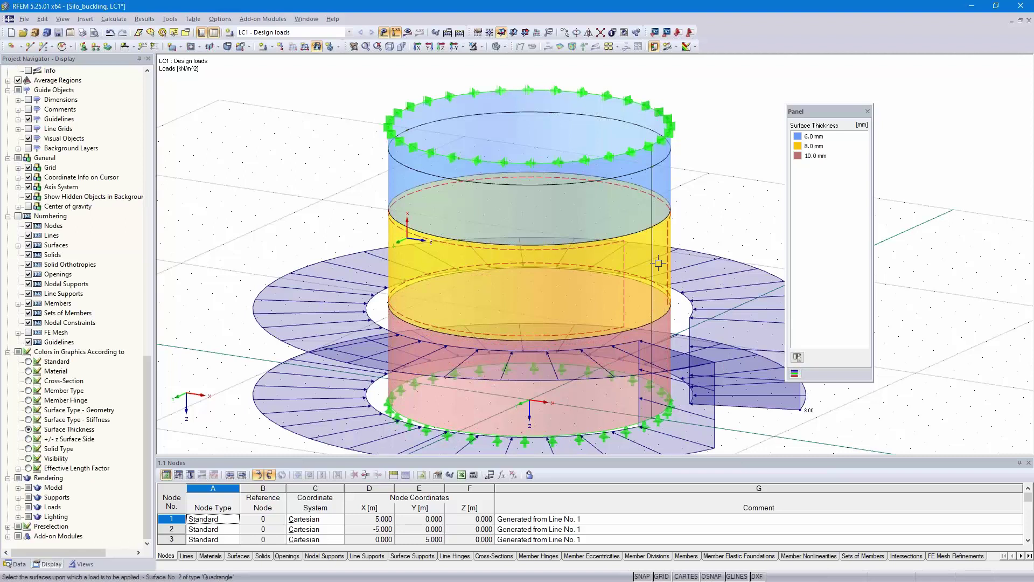
pyautogui.click(662, 198)
pyautogui.press('F5')
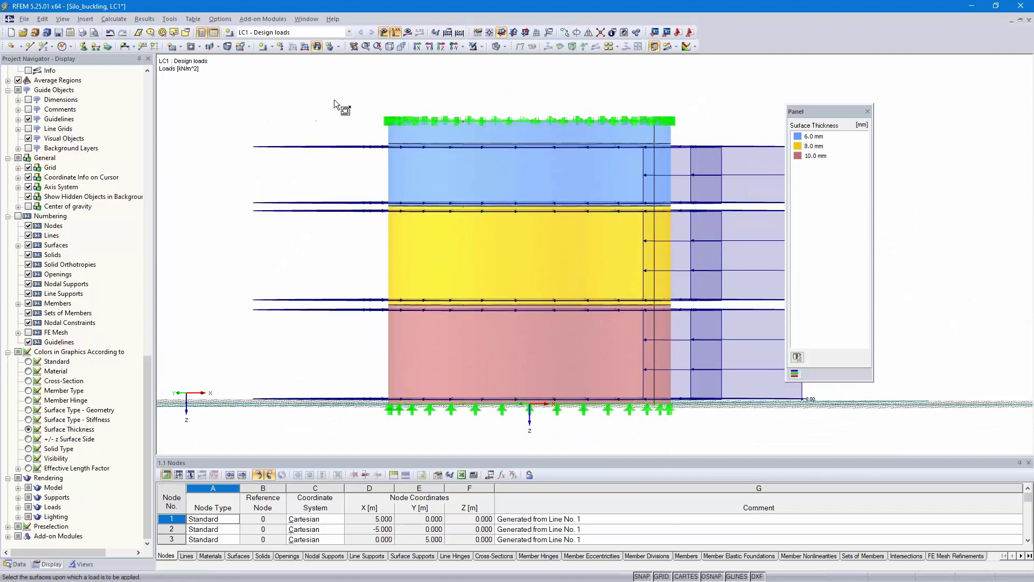
pyautogui.click(316, 47)
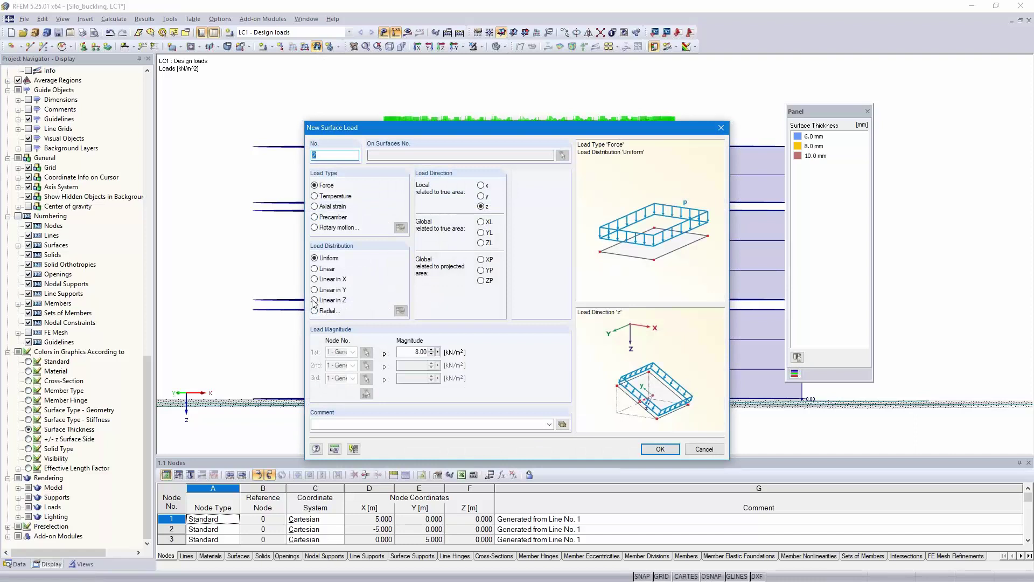
# Make the surface load vary linearly in Z from node 10 (8 kN/m²) to node 13 (0).
pyautogui.click(314, 300)
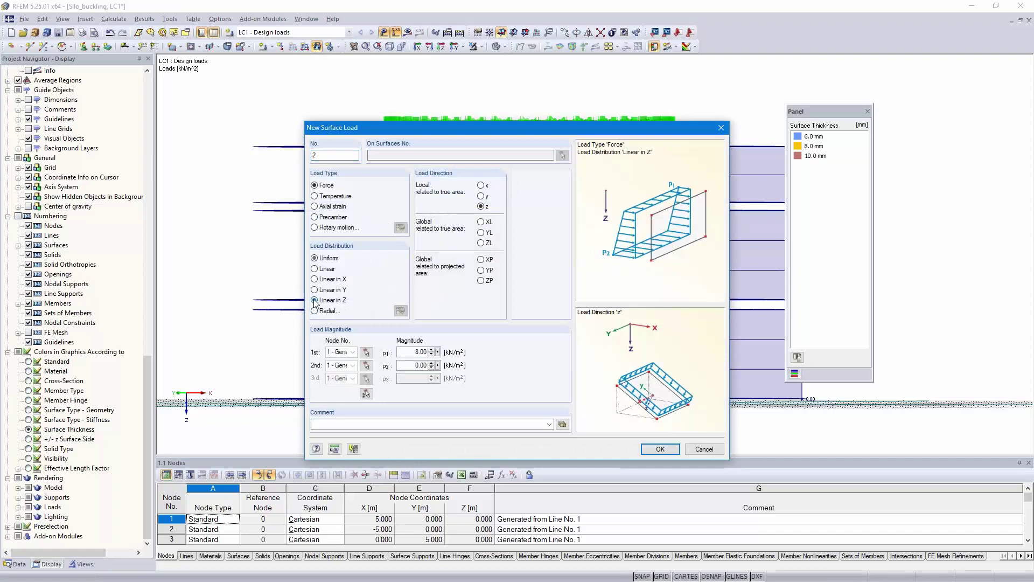
pyautogui.click(367, 352)
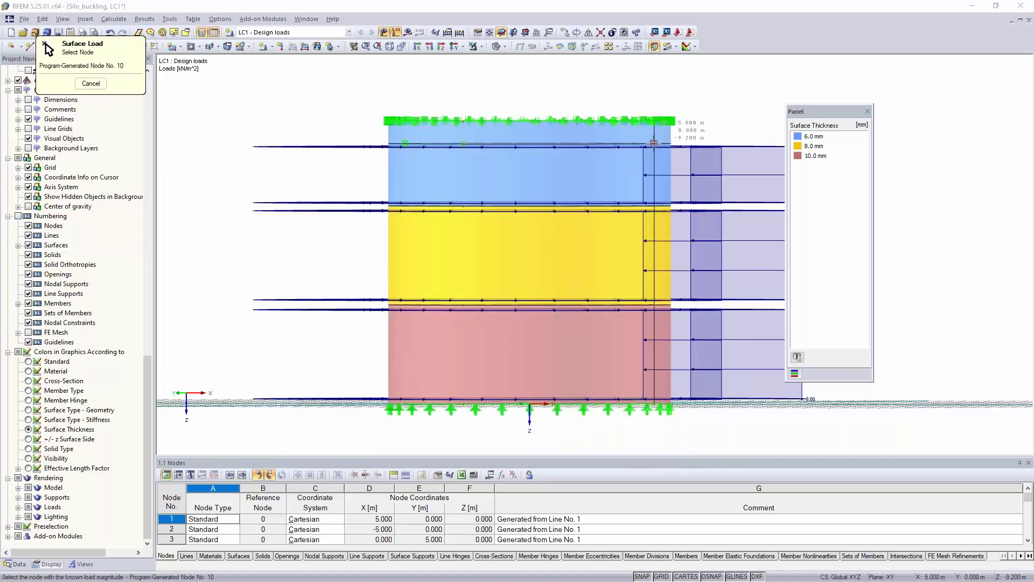
pyautogui.click(370, 363)
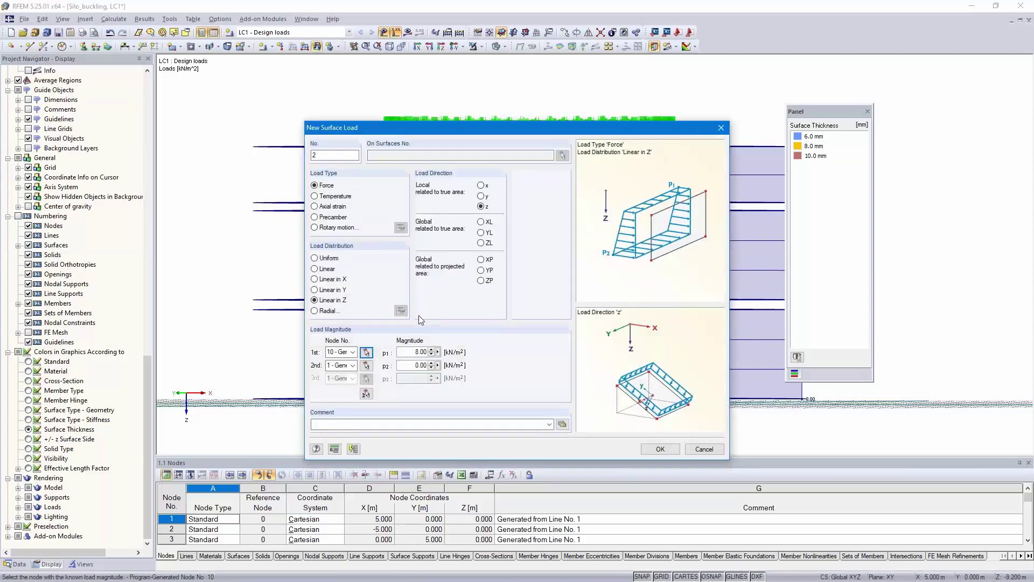
pyautogui.click(367, 366)
pyautogui.click(670, 113)
pyautogui.click(660, 449)
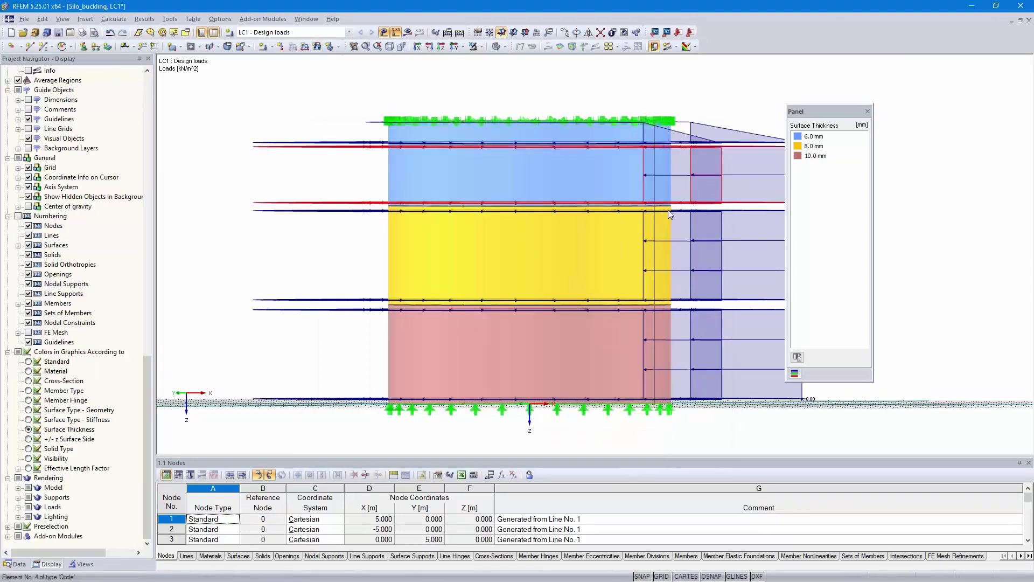
pyautogui.moveTo(667, 209); pyautogui.dragTo(602, 199, button='middle')
pyautogui.keyDown('ctrl'); pyautogui.moveTo(734, 293); pyautogui.dragTo(746, 289, button='middle'); pyautogui.keyUp('ctrl')
pyautogui.scroll(-5, 746, 289)
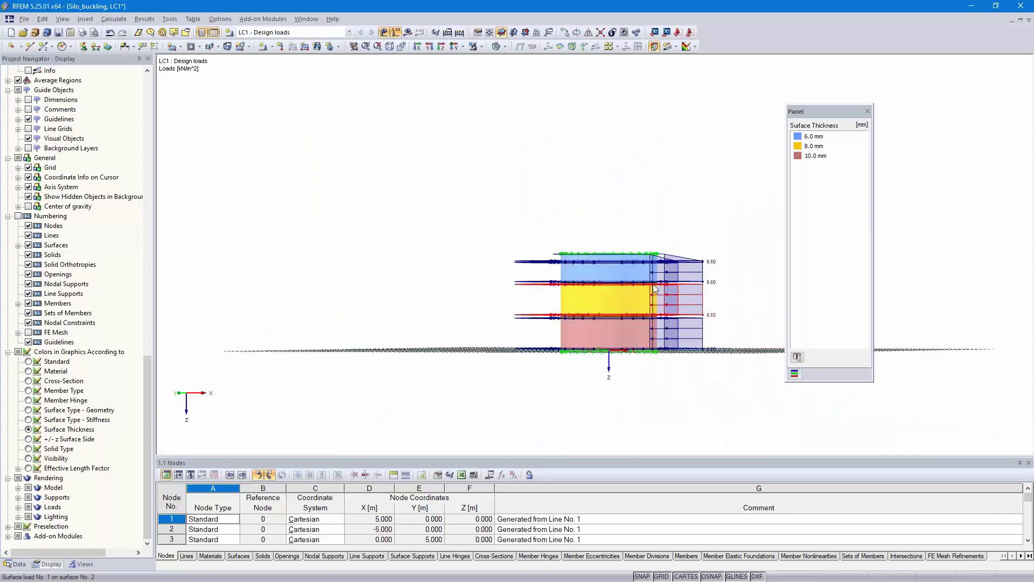
pyautogui.moveTo(646, 280); pyautogui.dragTo(619, 291, button='middle')
pyautogui.scroll(5, 641, 307)
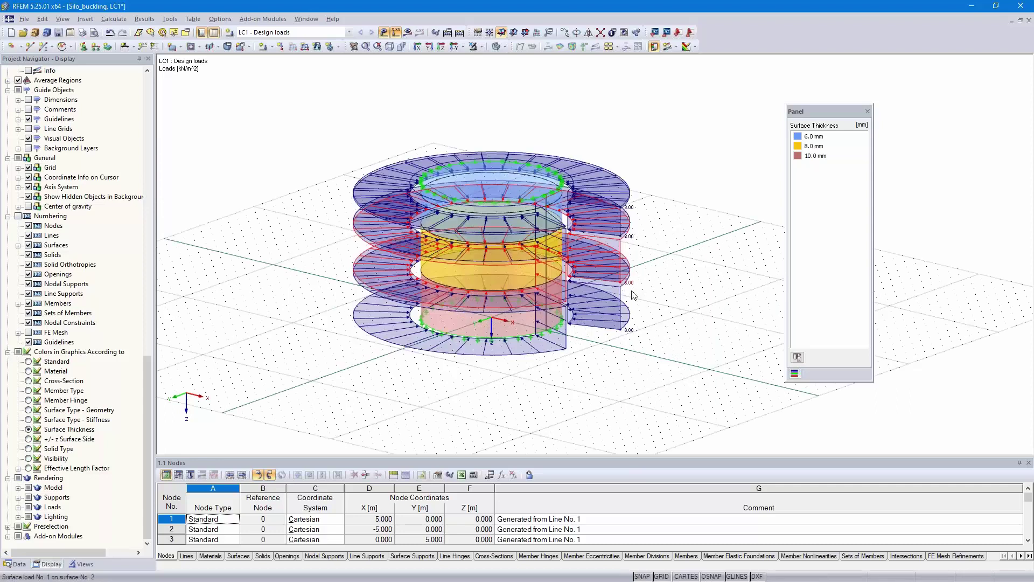
pyautogui.scroll(3, 654, 320)
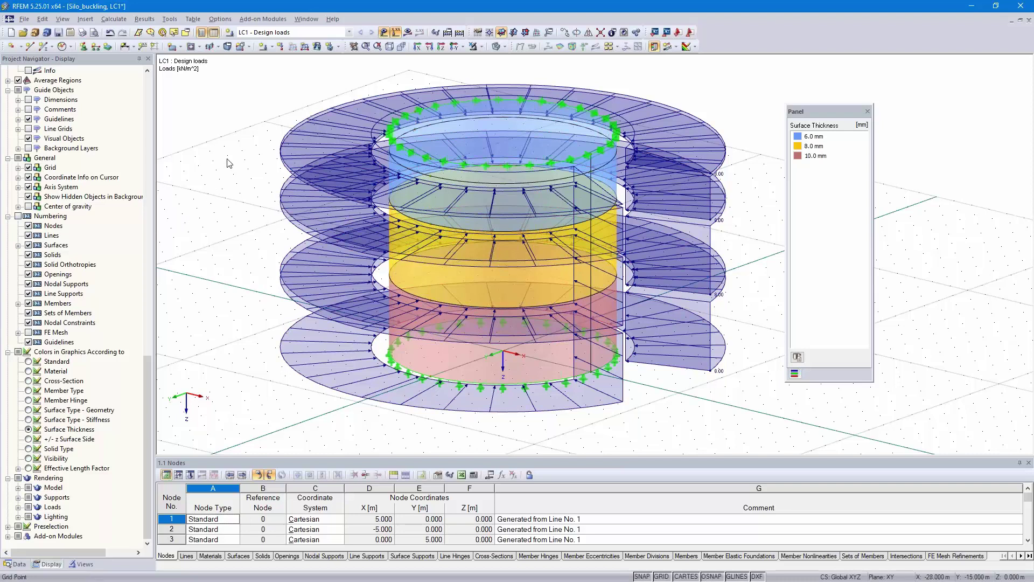
# Run the RF-STABILITY add-on to get the critical load factors, lowest 1.507.
pyautogui.click(265, 20)
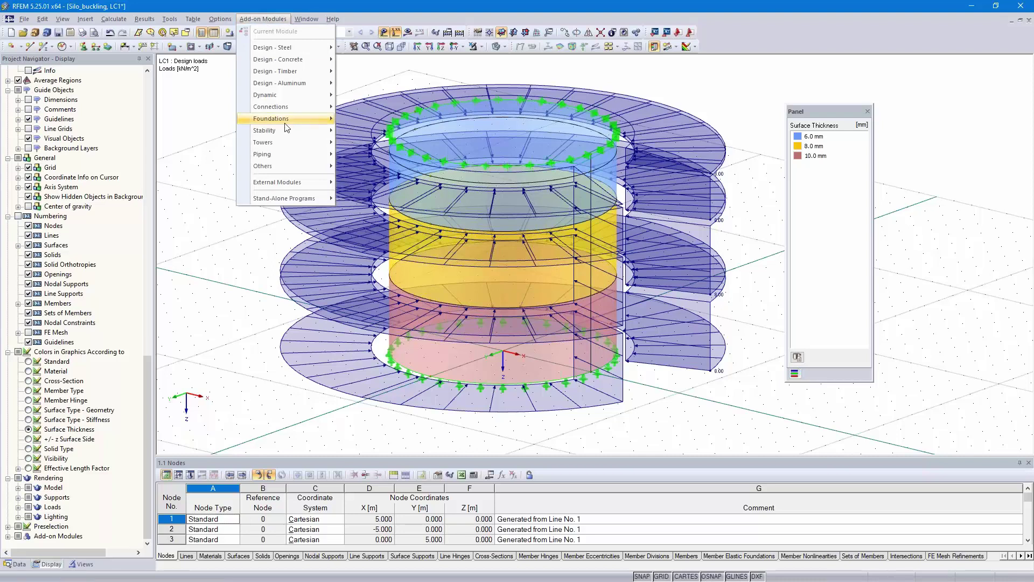
pyautogui.moveTo(291, 134)
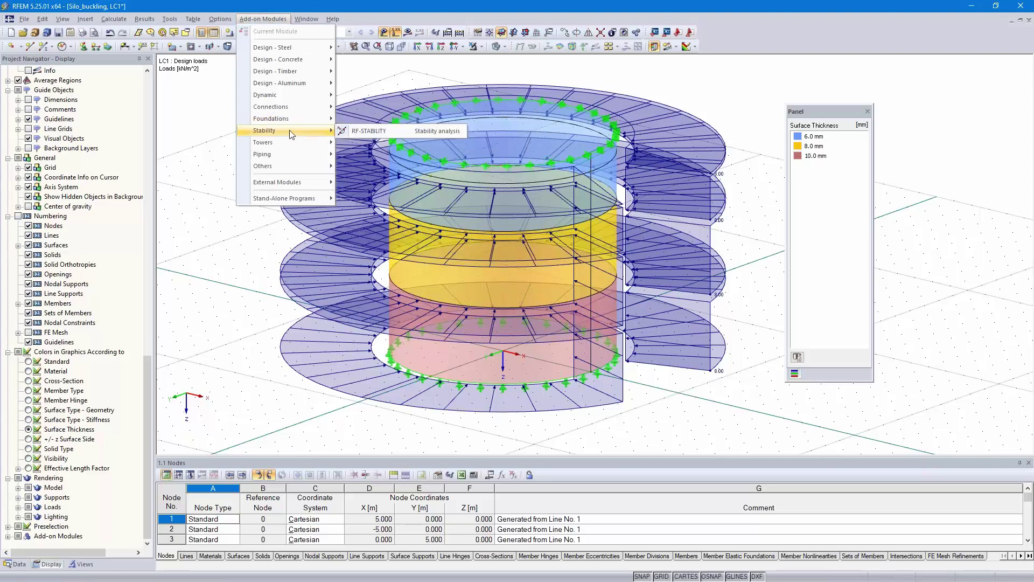
pyautogui.click(384, 133)
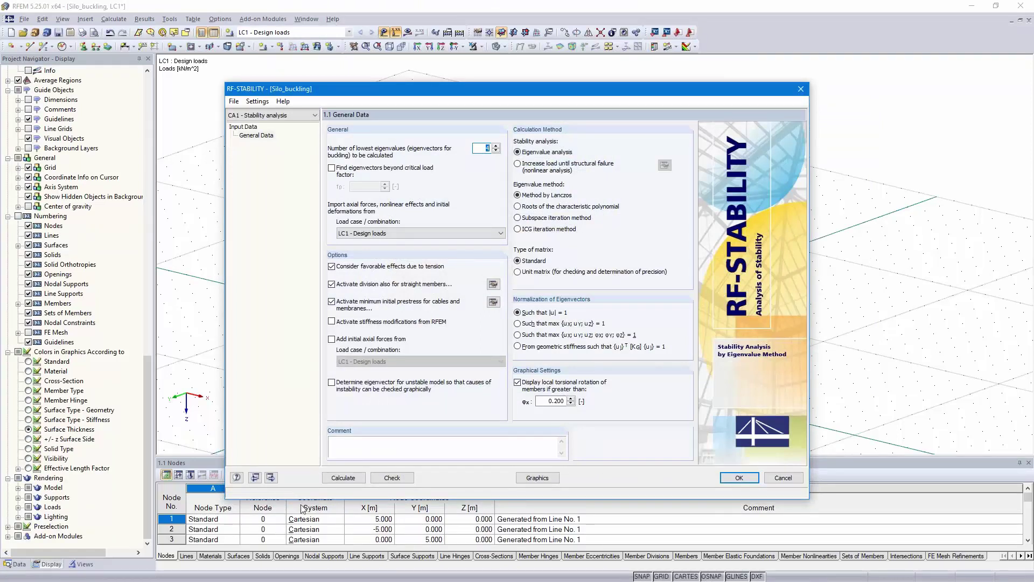
pyautogui.click(342, 480)
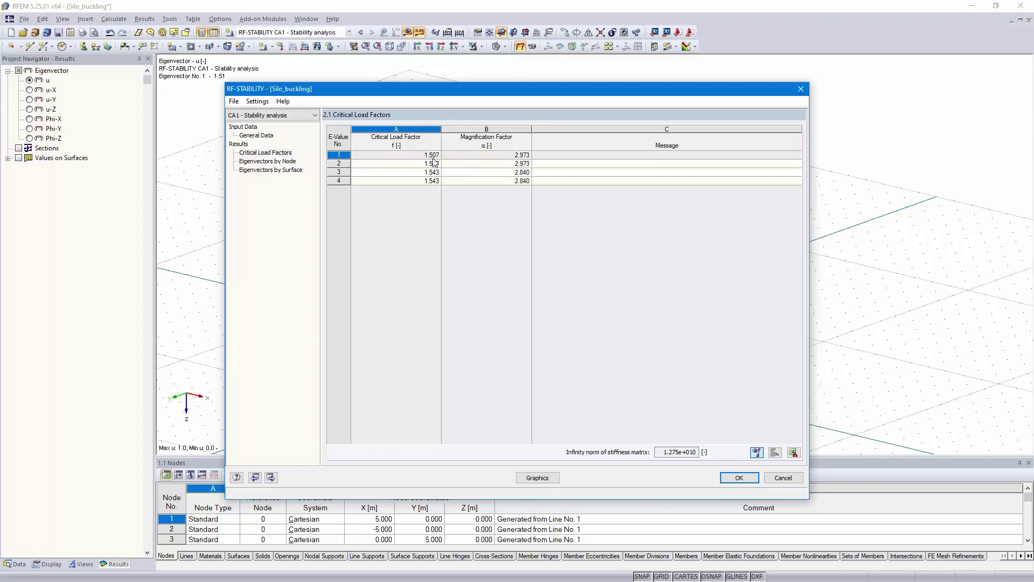
pyautogui.click(192, 346)
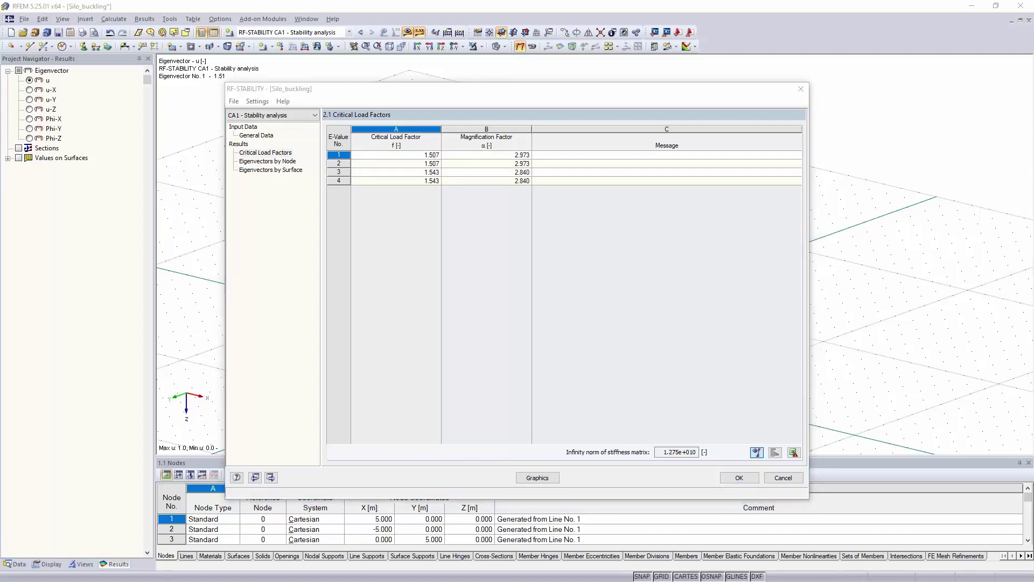
pyautogui.hotkey('alt', 'Tab')
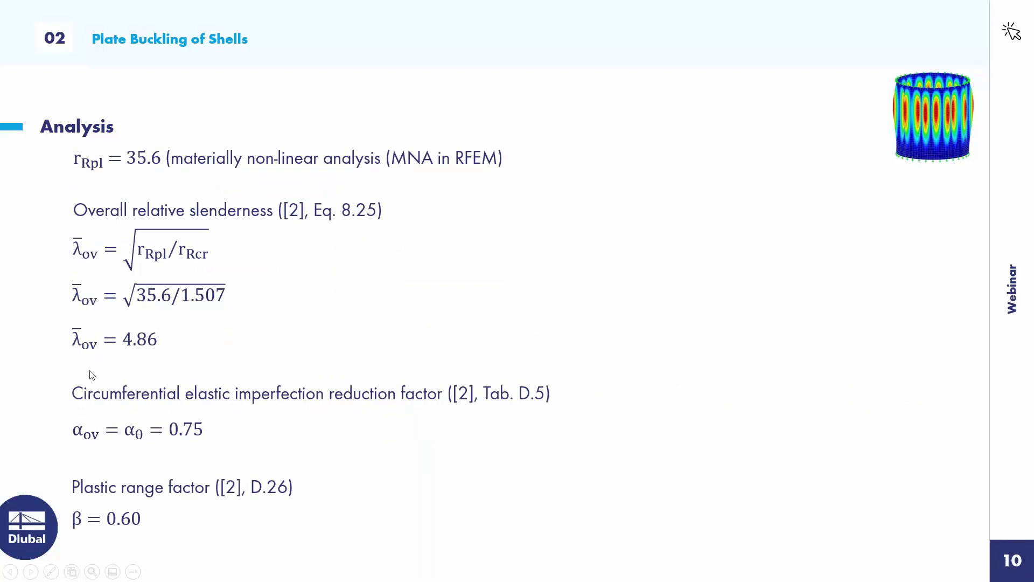
pyautogui.hotkey('alt', 'Tab')
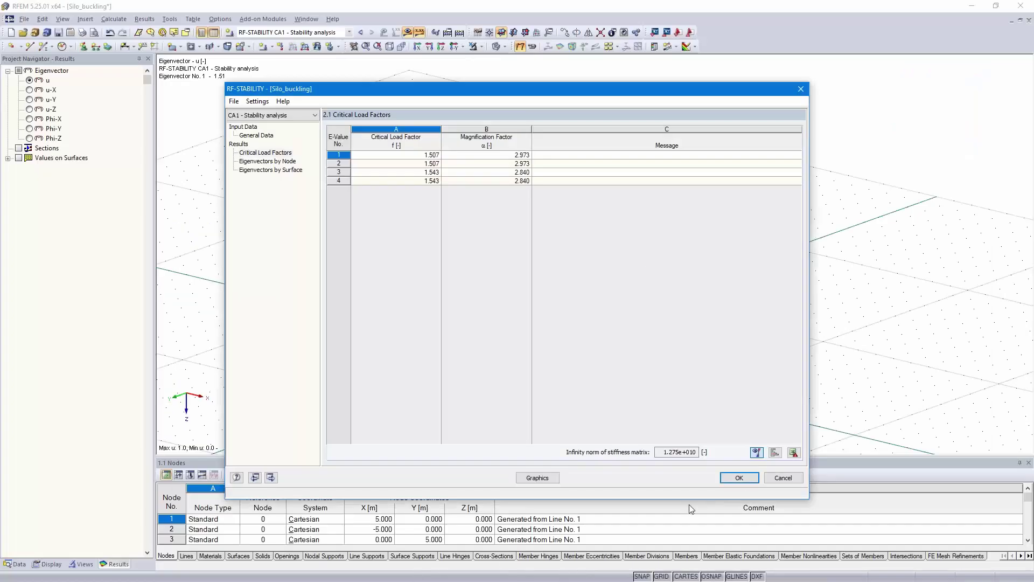
# Close RF-STABILITY, inspect the mode shape and save the model.
pyautogui.click(739, 477)
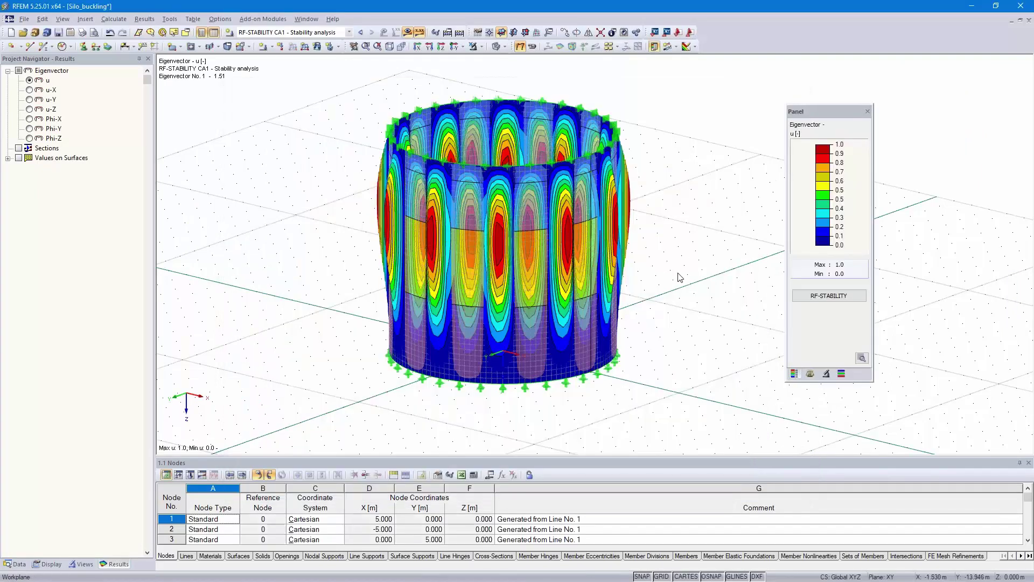
pyautogui.keyDown('ctrl'); pyautogui.moveTo(678, 277); pyautogui.dragTo(717, 285, button='middle'); pyautogui.keyUp('ctrl')
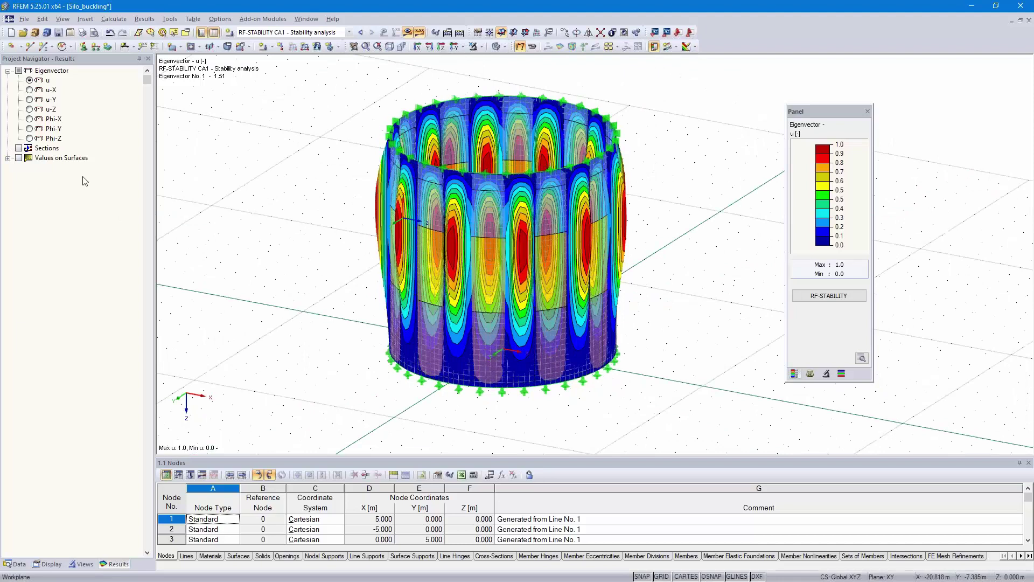
pyautogui.click(59, 33)
# Save a copy without results as Silo_buckling_plastic.rf5.
pyautogui.click(24, 19)
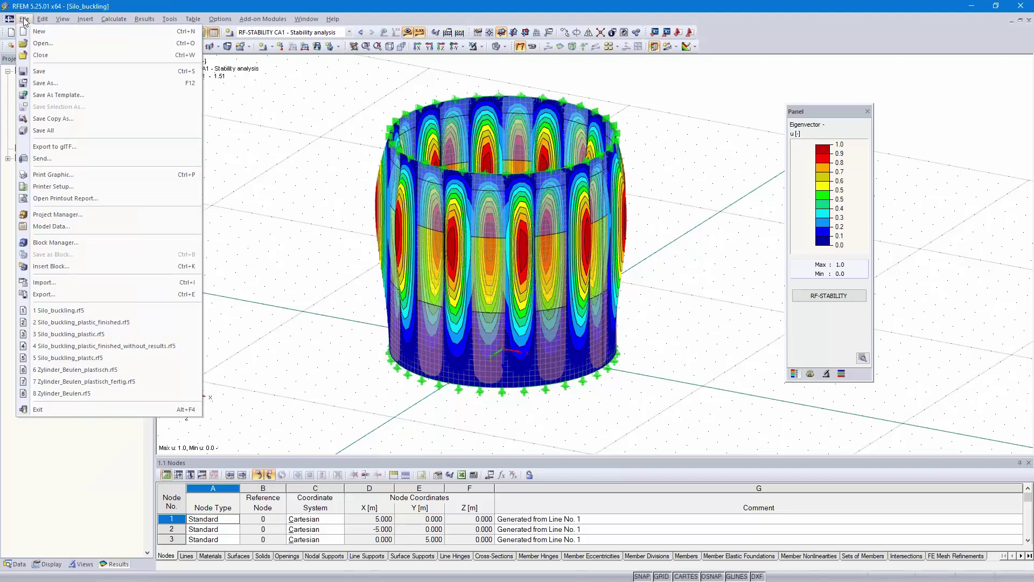
pyautogui.click(45, 83)
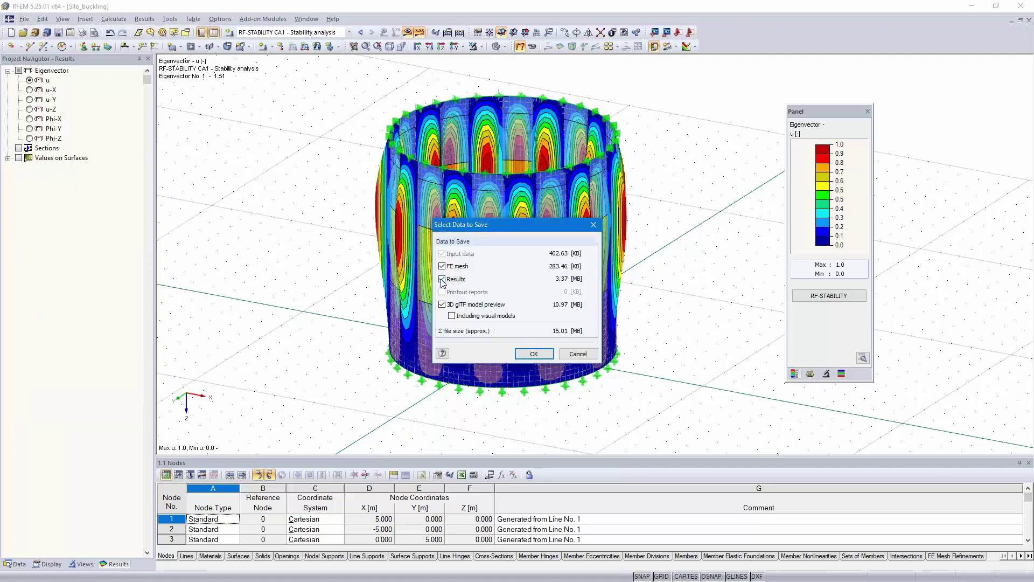
pyautogui.click(442, 279)
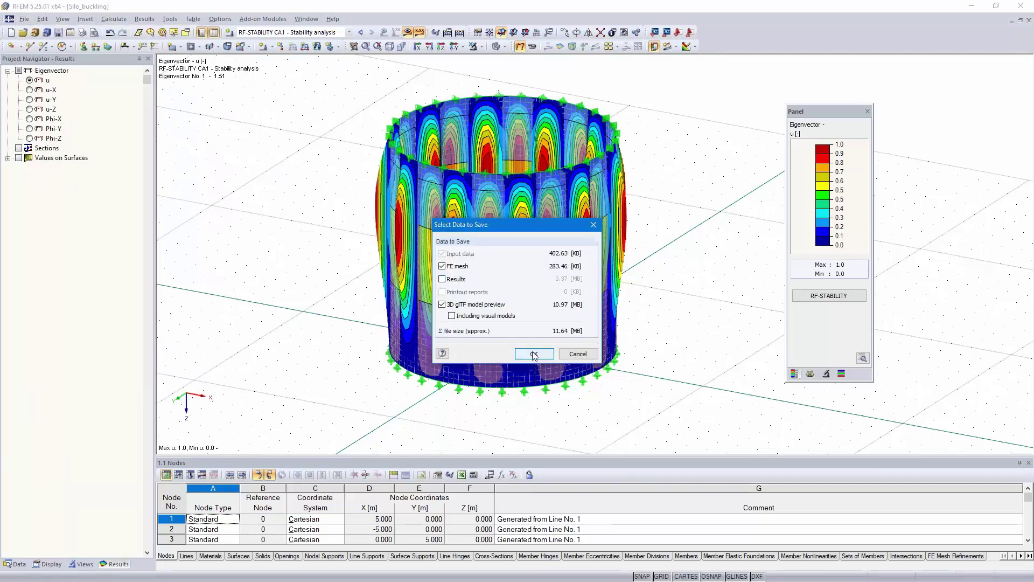
pyautogui.press('Return')
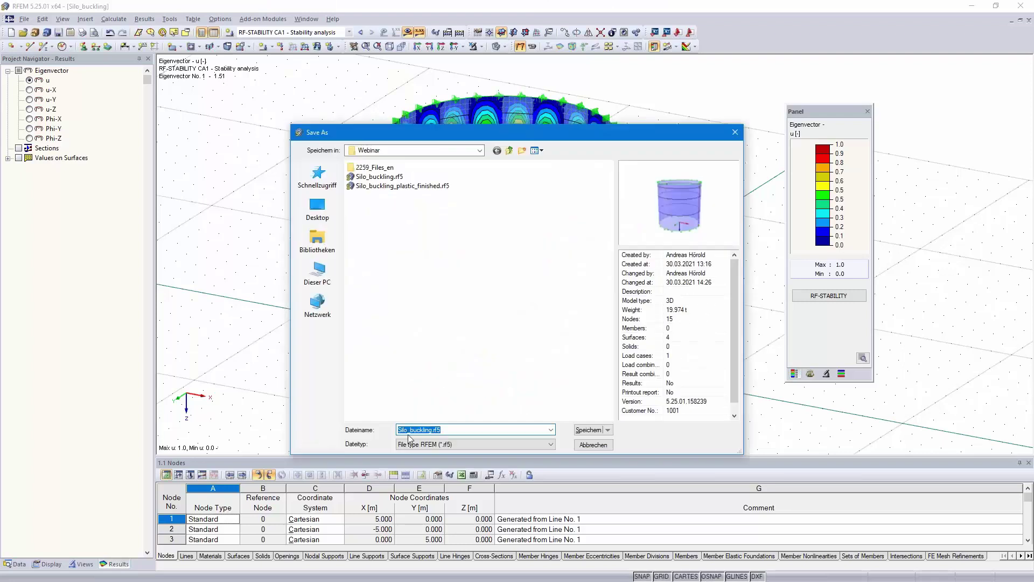
pyautogui.click(429, 430)
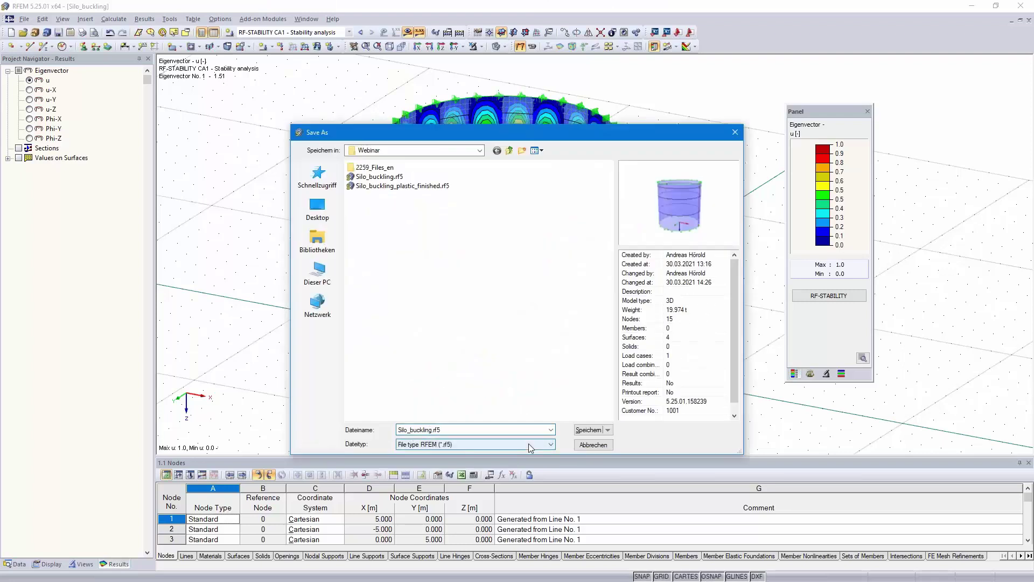
pyautogui.write('_plastic')
pyautogui.click(587, 430)
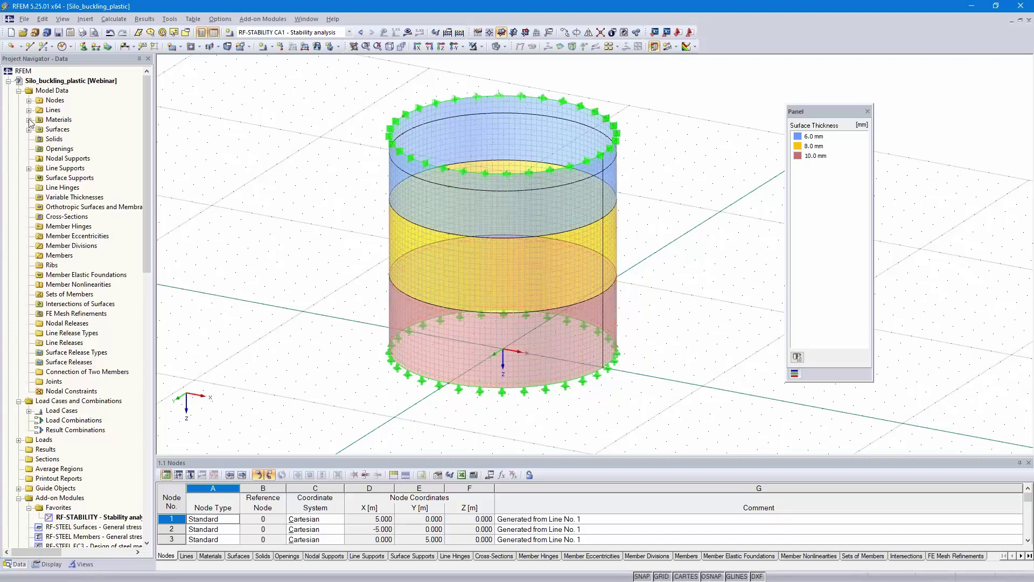
# Delete the RF-STABILITY data from the Add-on Modules entry in the navigator.
pyautogui.rightClick(103, 517)
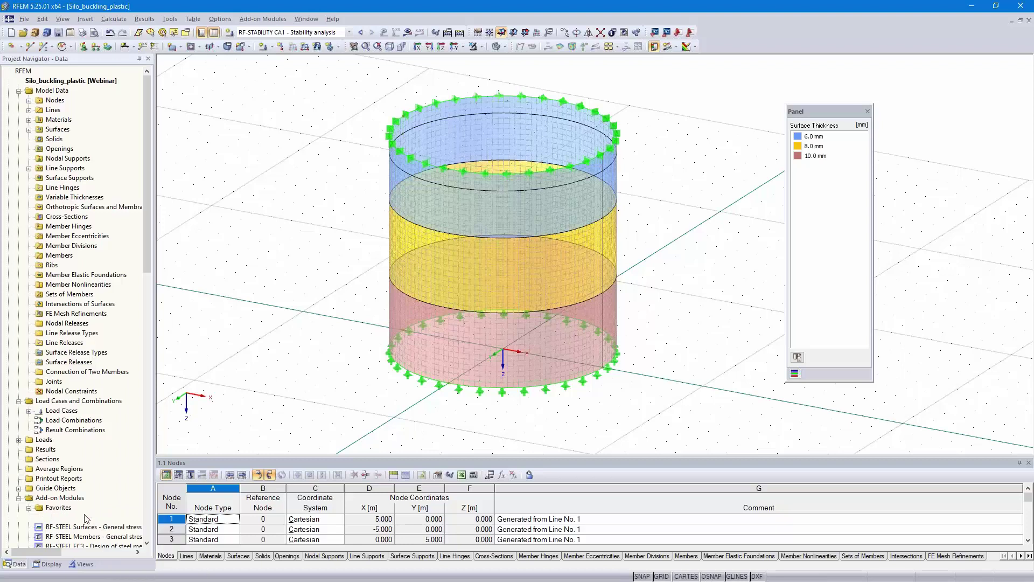
pyautogui.click(86, 518)
pyautogui.rightClick(86, 516)
pyautogui.click(119, 478)
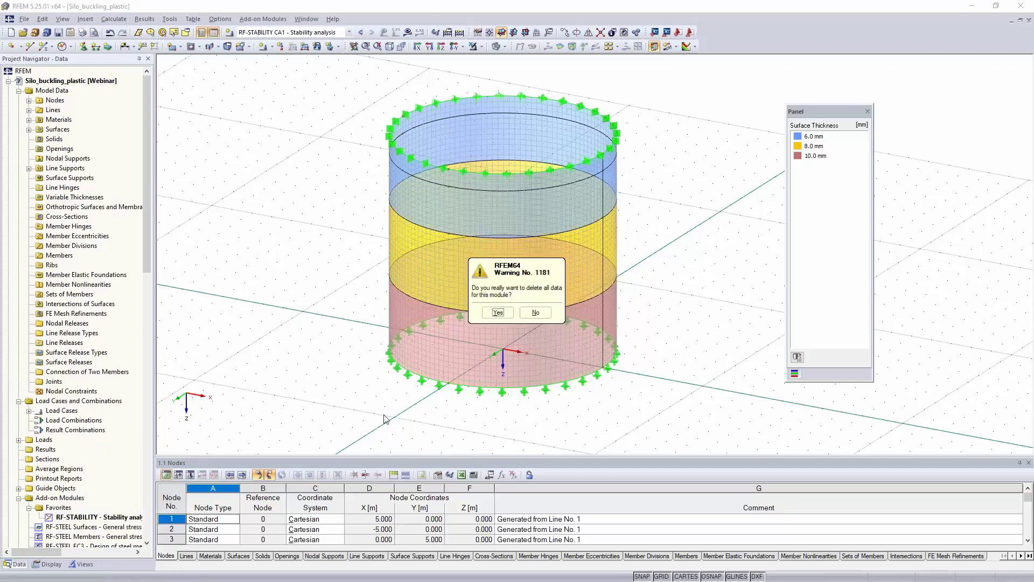
pyautogui.click(496, 312)
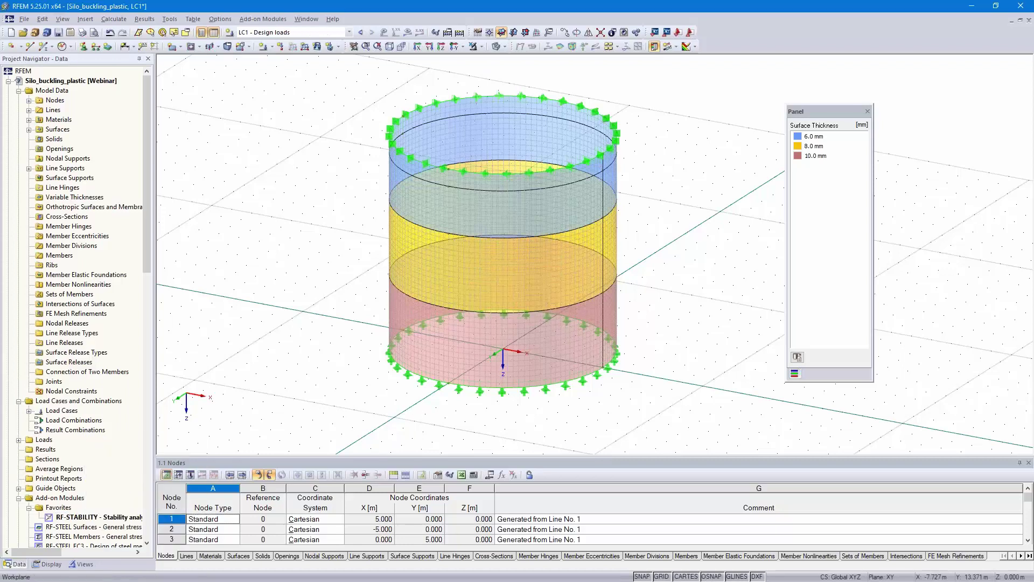
pyautogui.click(29, 119)
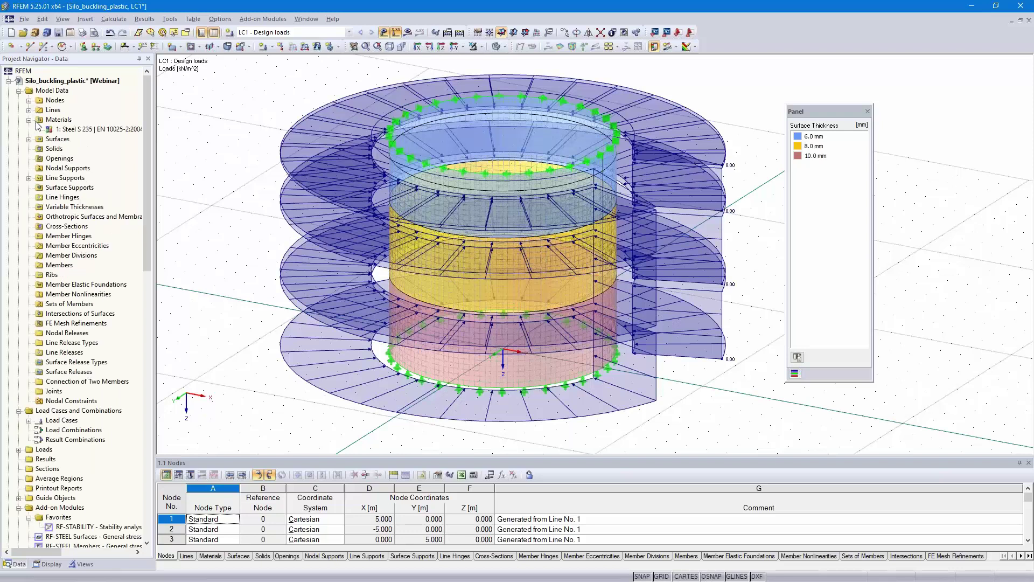
# Switch Steel S 235 to Isotropic Plastic 2D/3D with a 23.50 kN/cm² yield strength.
pyautogui.doubleClick(81, 132)
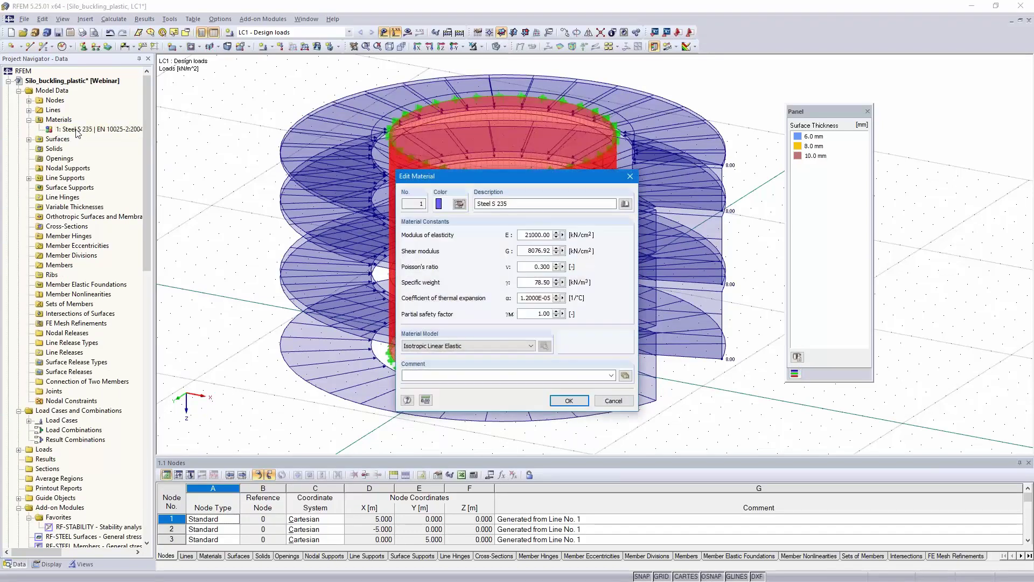
pyautogui.click(484, 345)
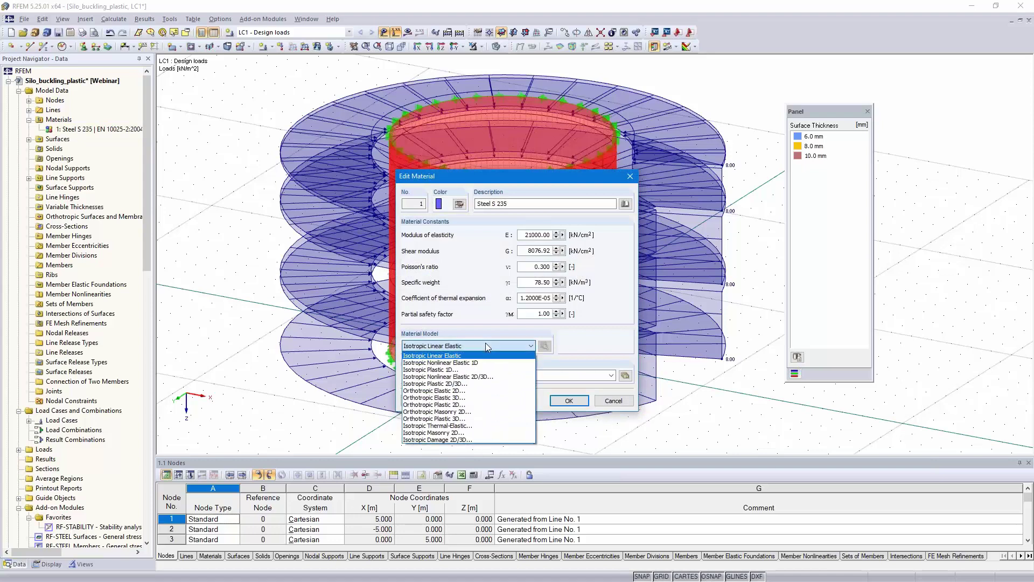
pyautogui.click(484, 387)
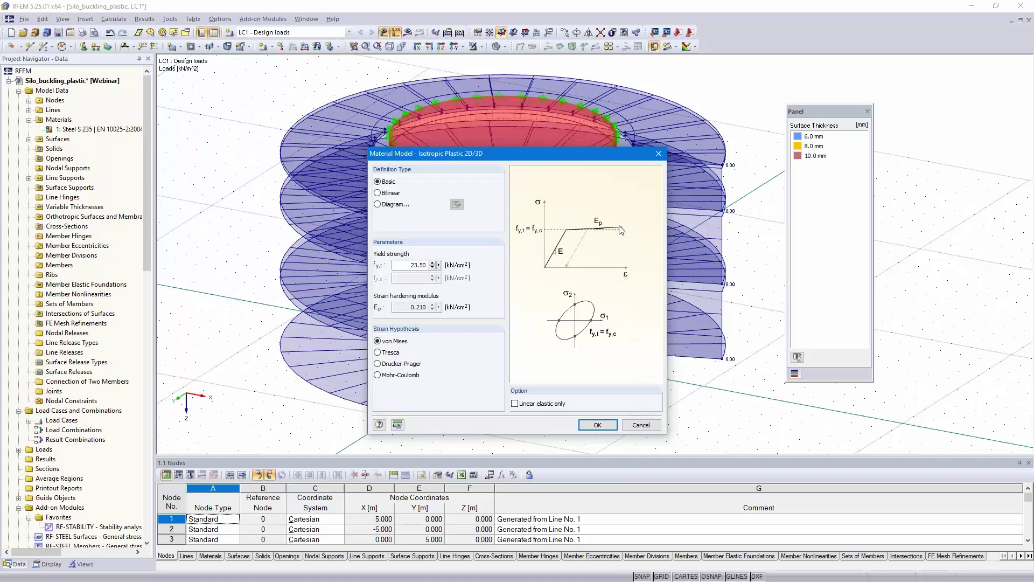
pyautogui.click(597, 426)
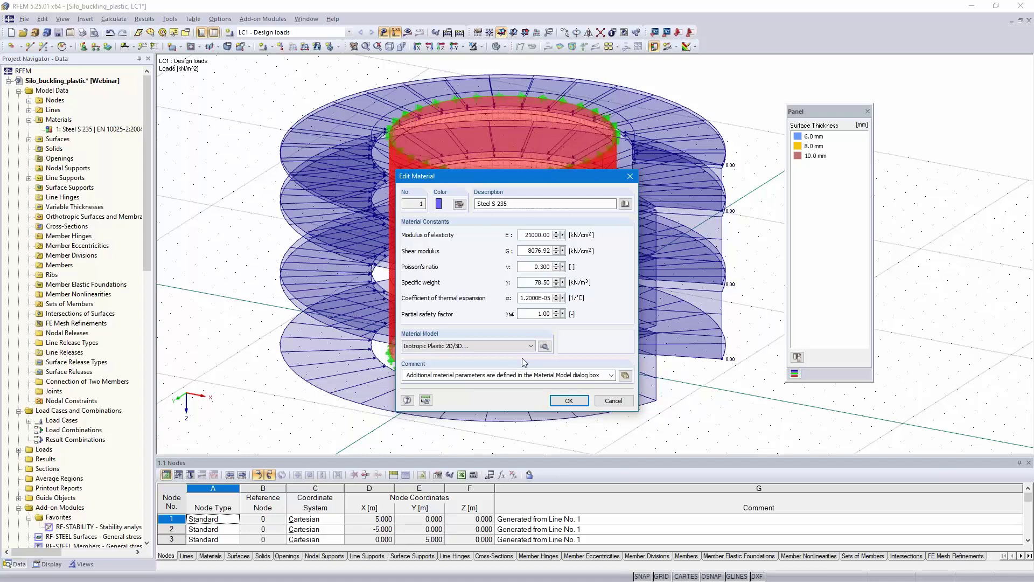
pyautogui.click(568, 401)
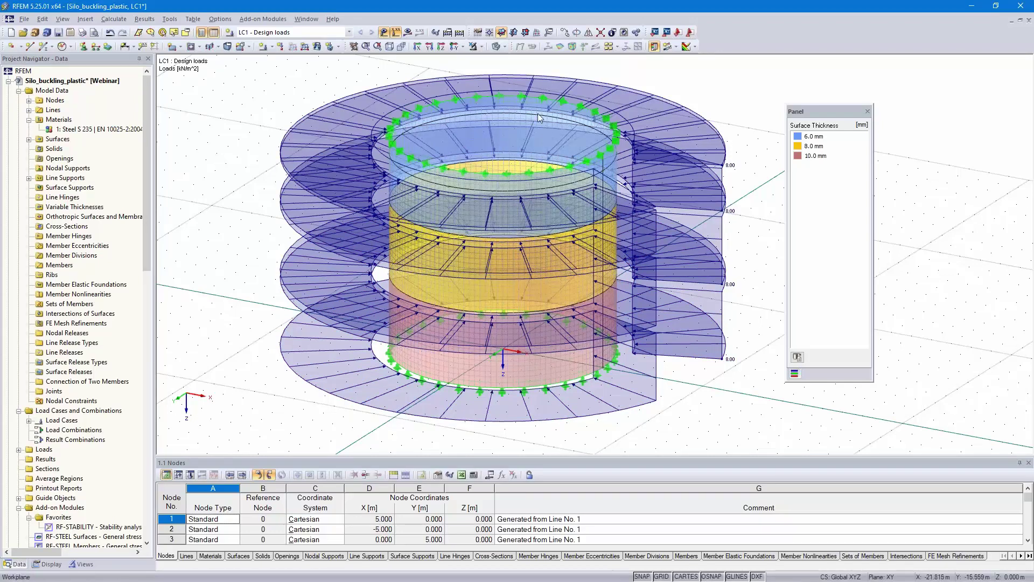
# Enable incremental loading for LC1 without a stopping condition, saving all increment results.
pyautogui.click(612, 137)
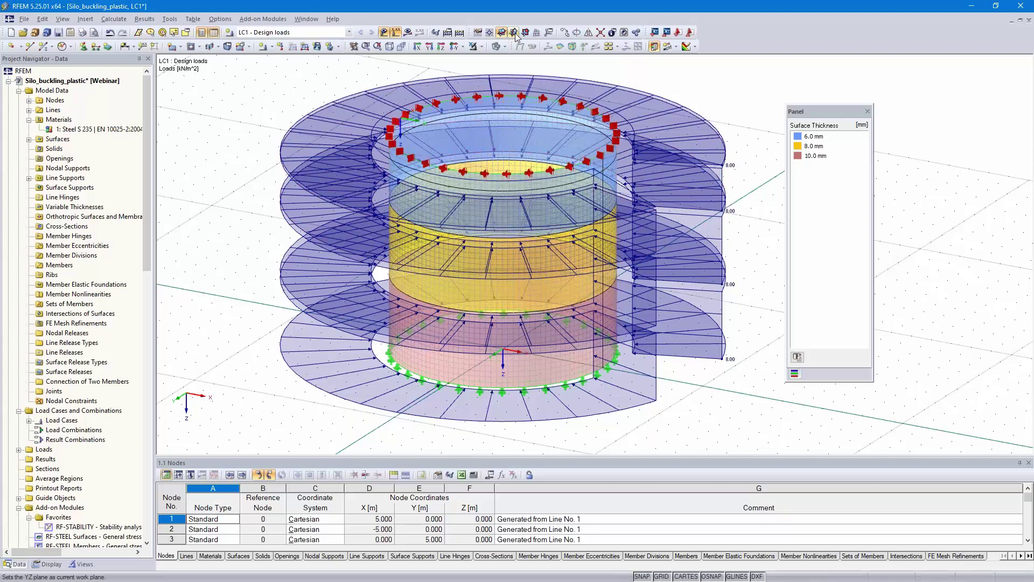
pyautogui.click(447, 34)
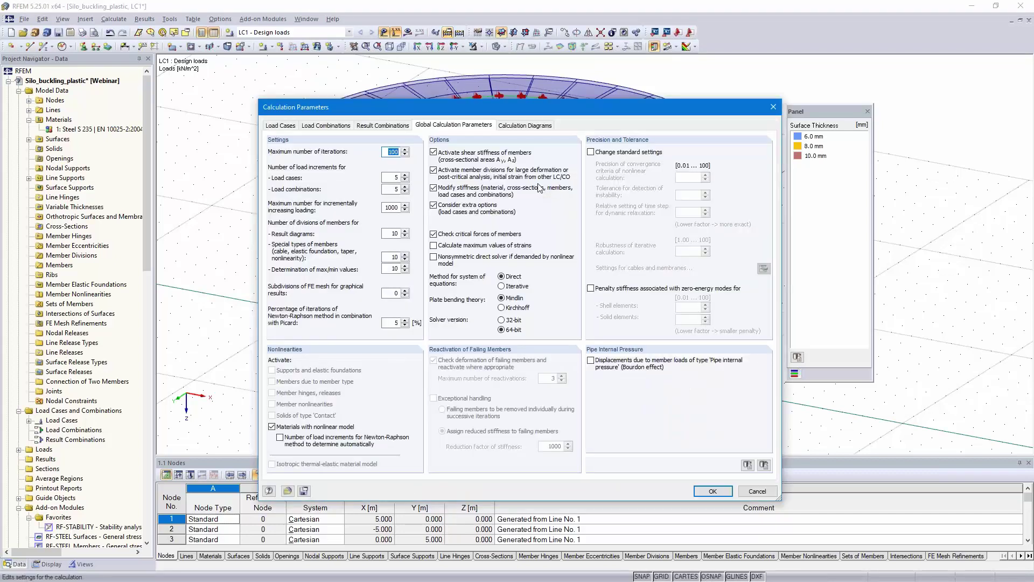
pyautogui.click(282, 125)
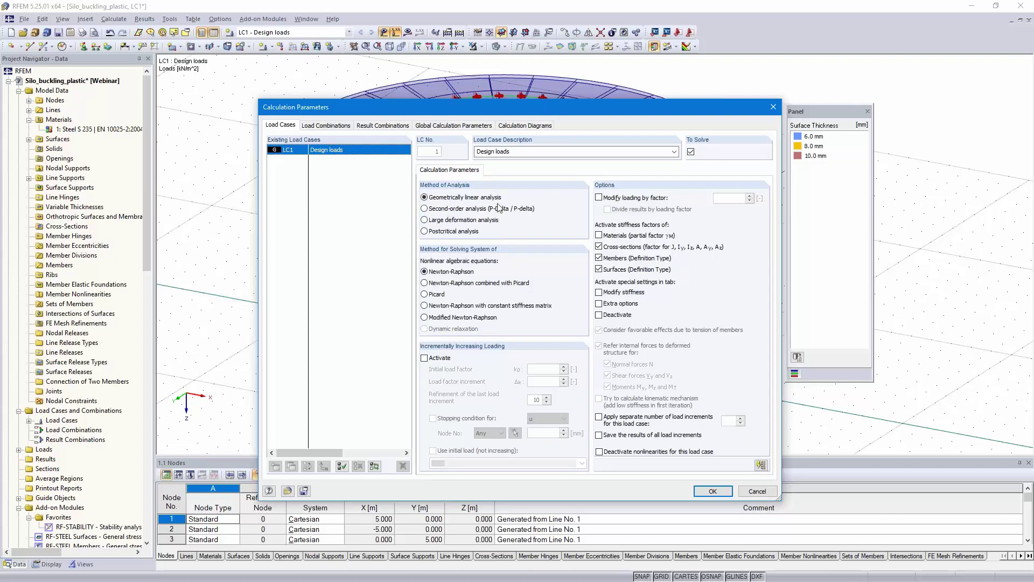
pyautogui.click(425, 358)
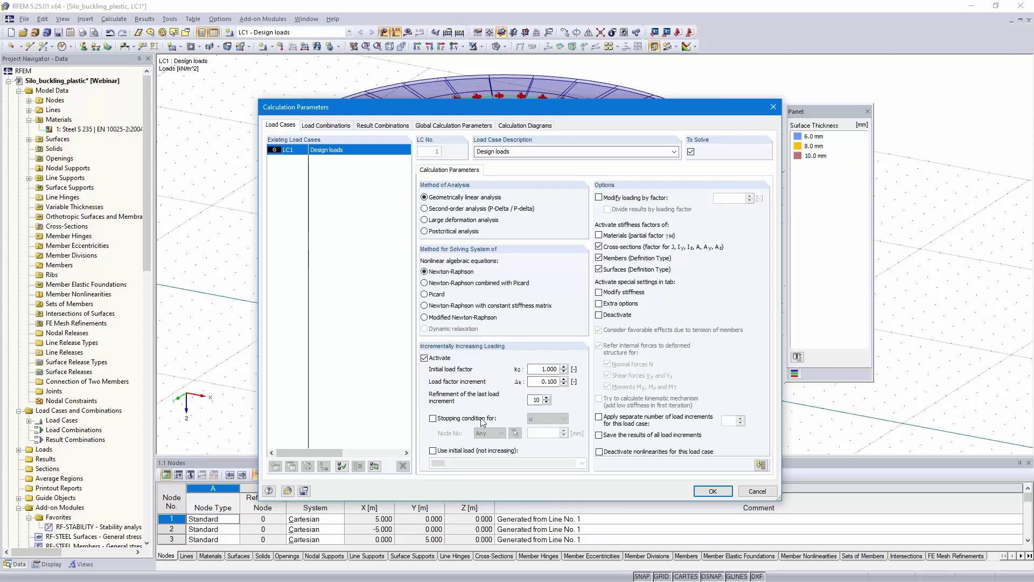
pyautogui.click(434, 419)
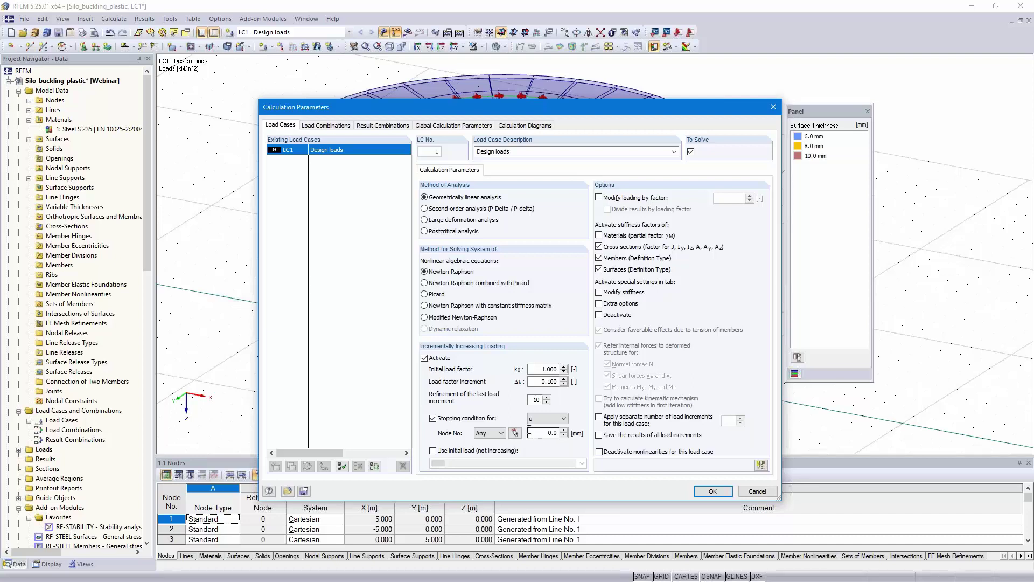
pyautogui.click(432, 418)
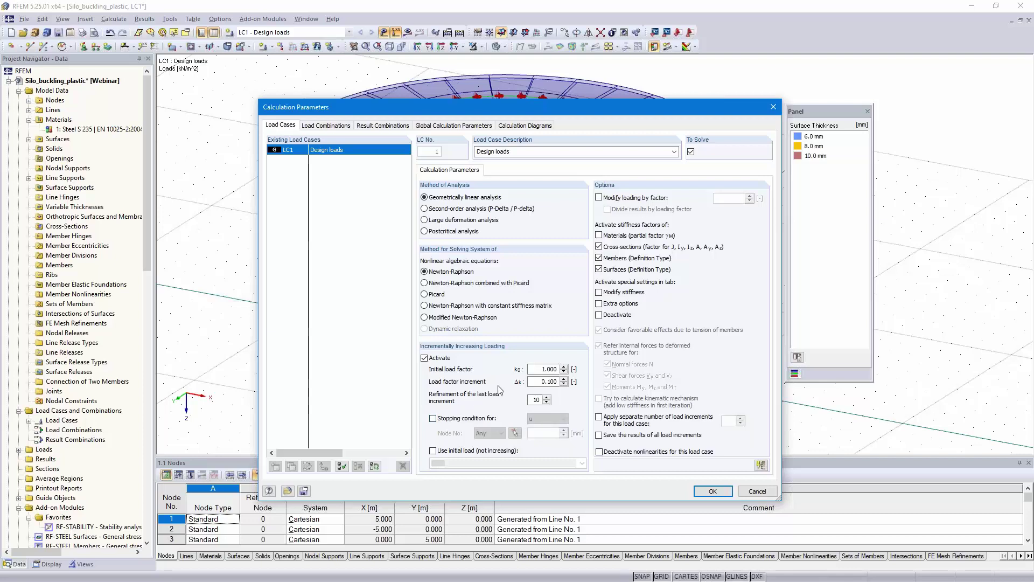
pyautogui.click(599, 436)
pyautogui.click(712, 491)
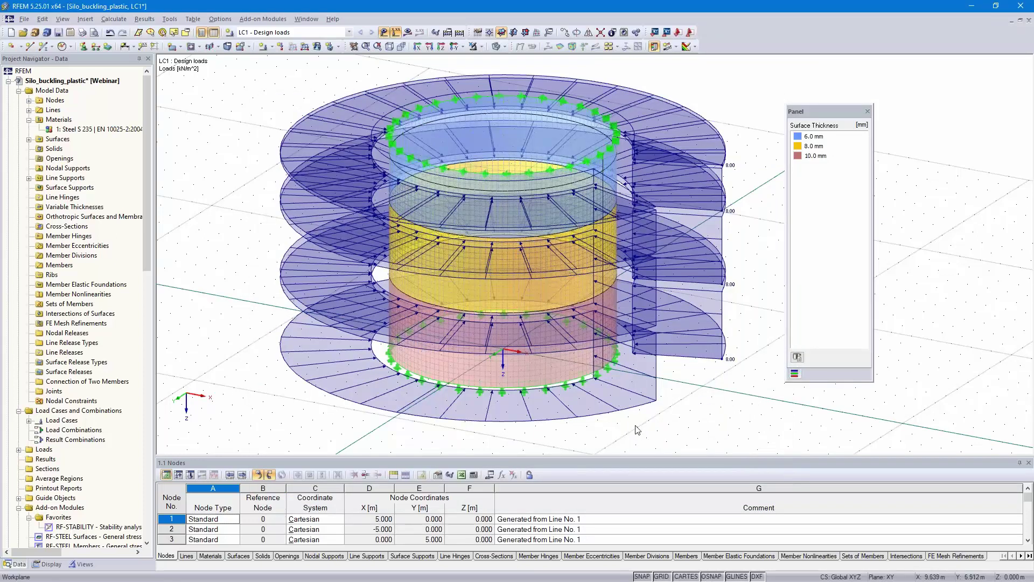
# Open the Silo_buckling_plastic_finished project from the navigator.
pyautogui.click(8, 81)
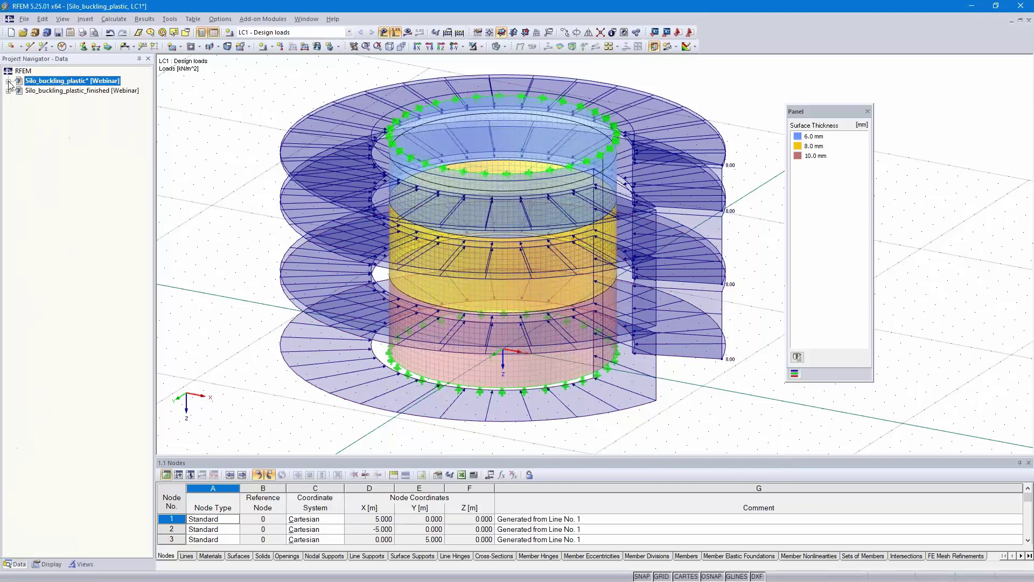
pyautogui.doubleClick(61, 93)
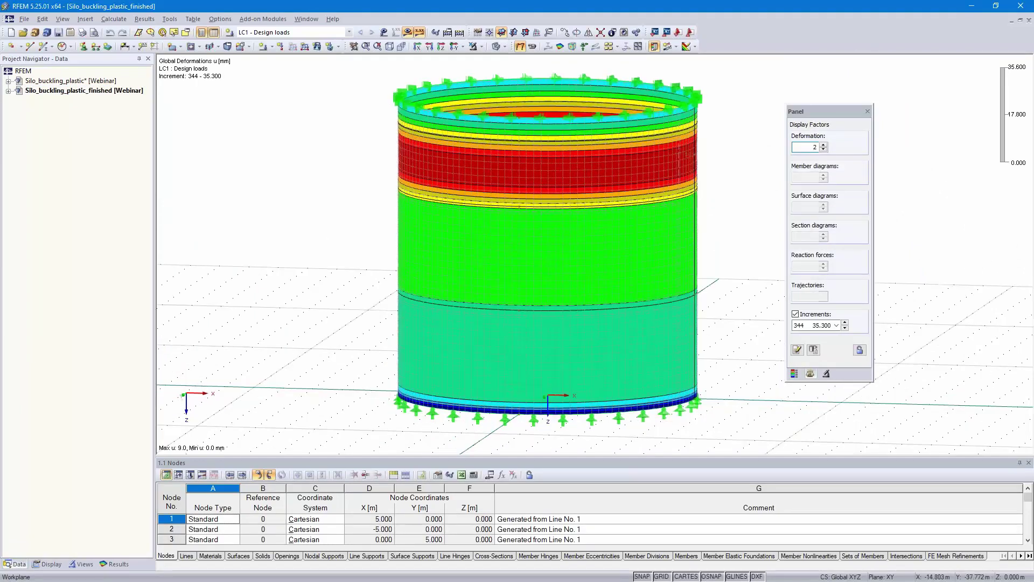
pyautogui.keyDown('ctrl'); pyautogui.moveTo(325, 250); pyautogui.dragTo(307, 258, button='middle'); pyautogui.keyUp('ctrl')
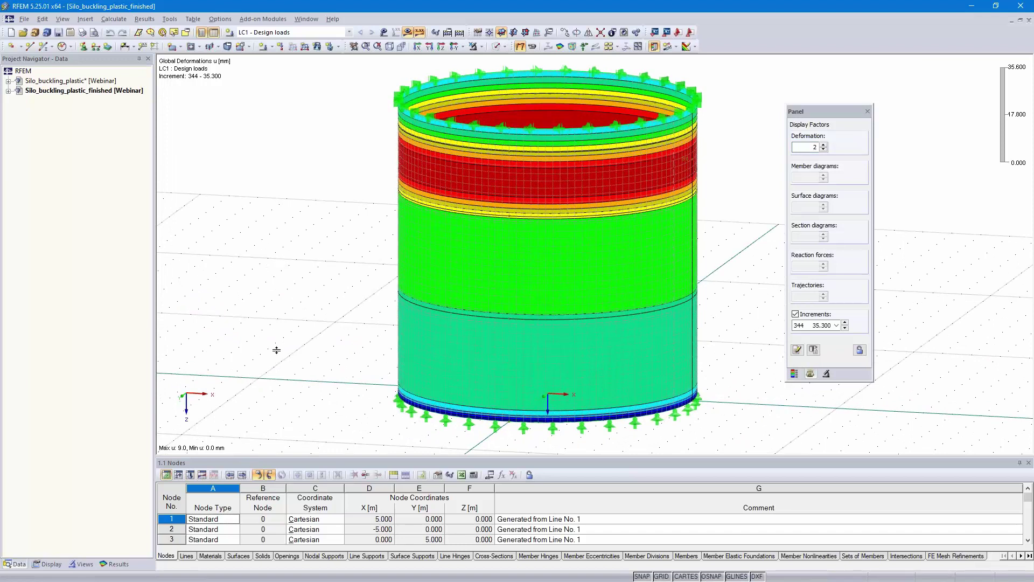
# Show the 4.0 Results - Summary table and locate the critical load factor 35.600.
pyautogui.moveTo(279, 336); pyautogui.dragTo(279, 338)
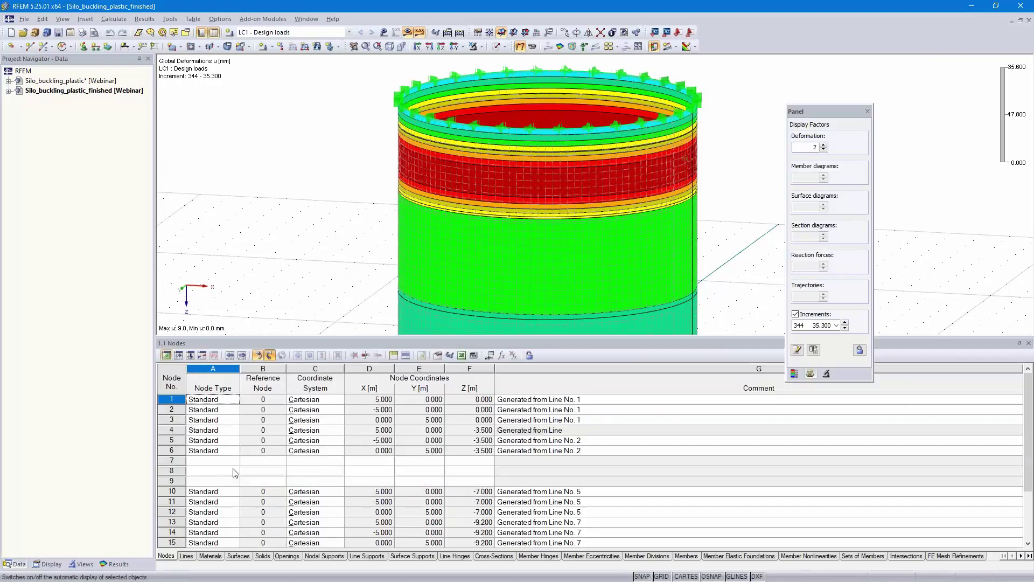
pyautogui.click(203, 356)
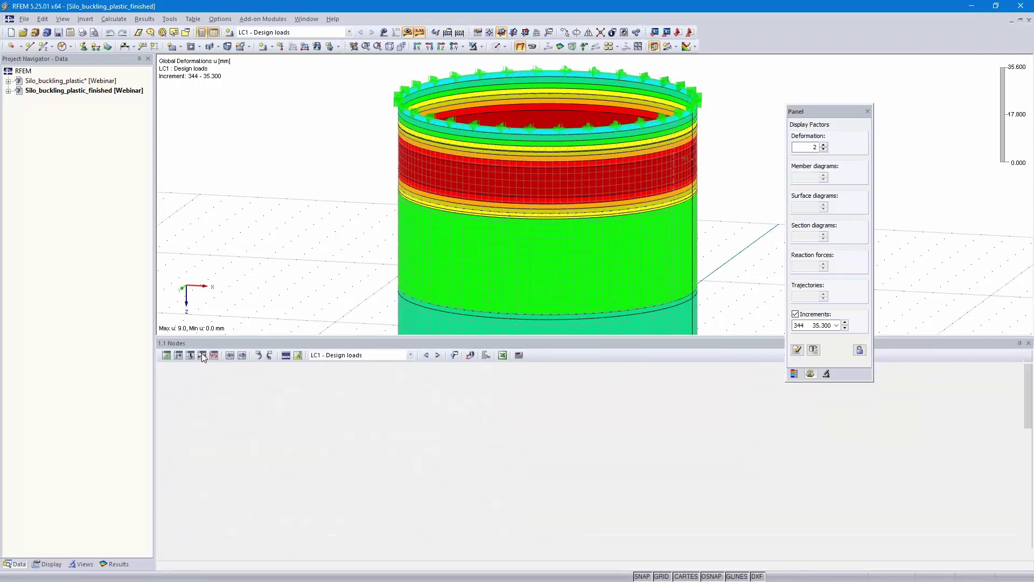
pyautogui.scroll(-10, 412, 438)
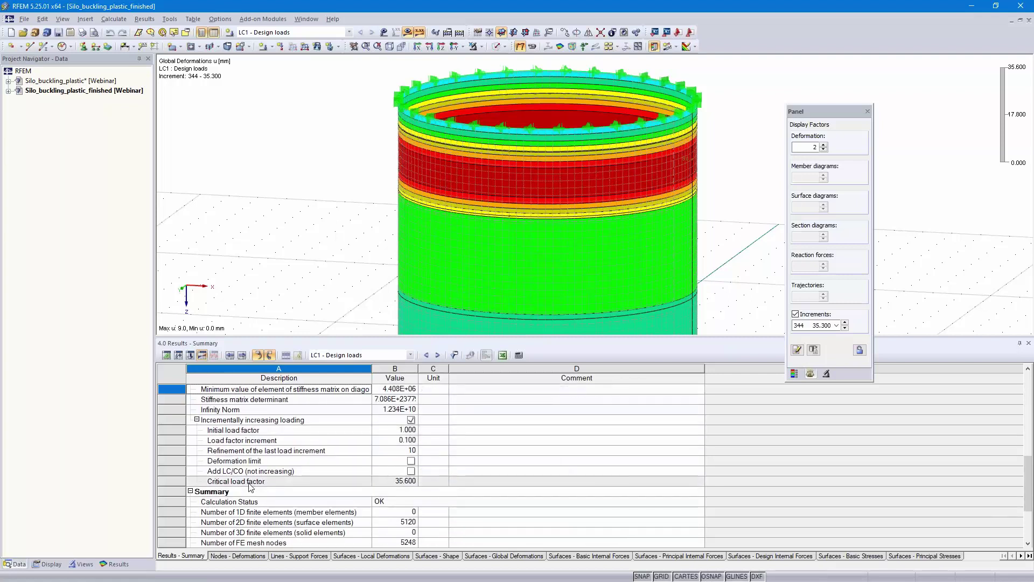
pyautogui.click(403, 482)
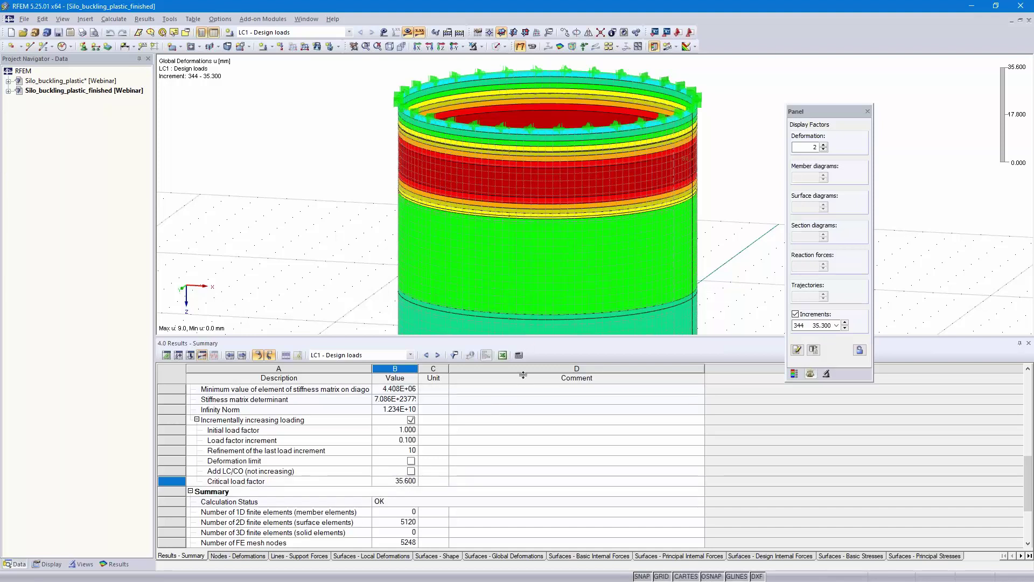
pyautogui.moveTo(512, 463); pyautogui.dragTo(512, 439)
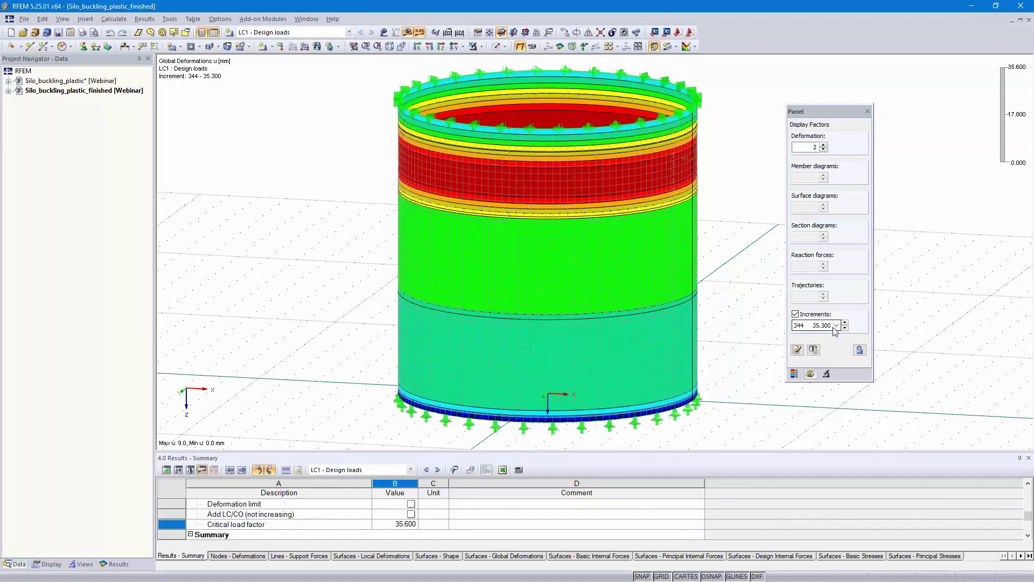
# Step the deformation display from increment 344 (35.300) to final increment 347 (35.600).
pyautogui.click(836, 326)
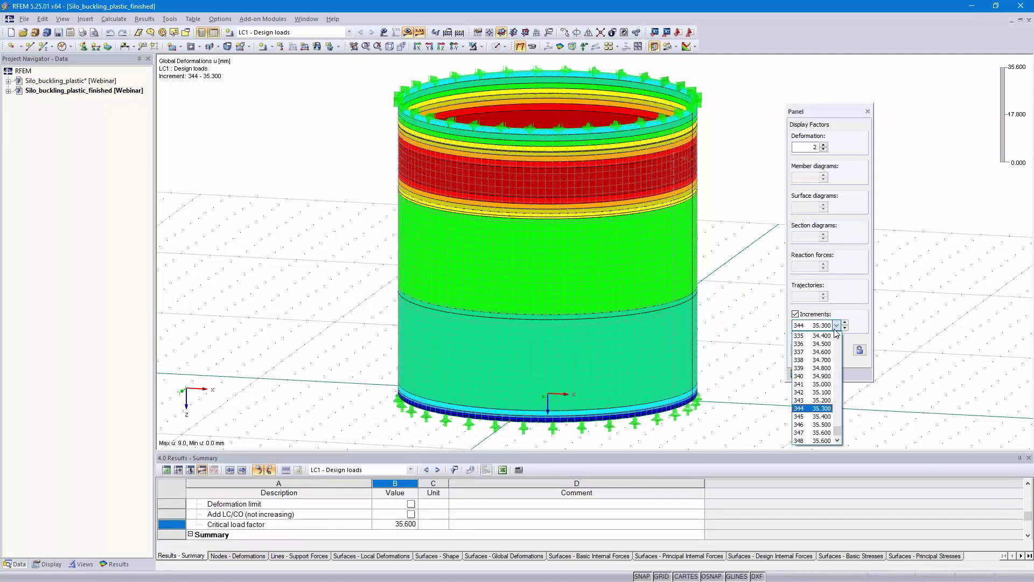
pyautogui.click(820, 409)
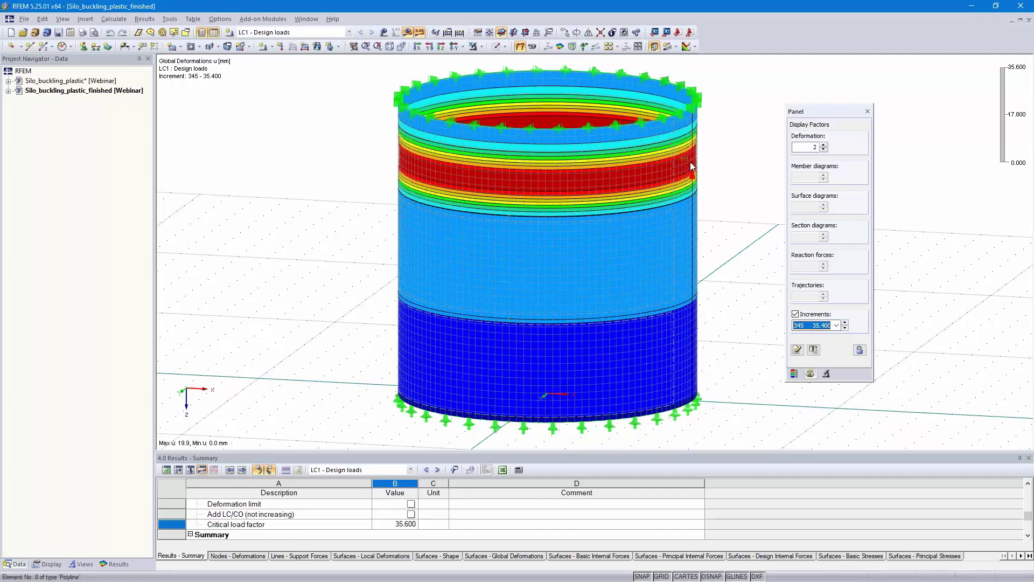
pyautogui.click(845, 322)
pyautogui.click(844, 322)
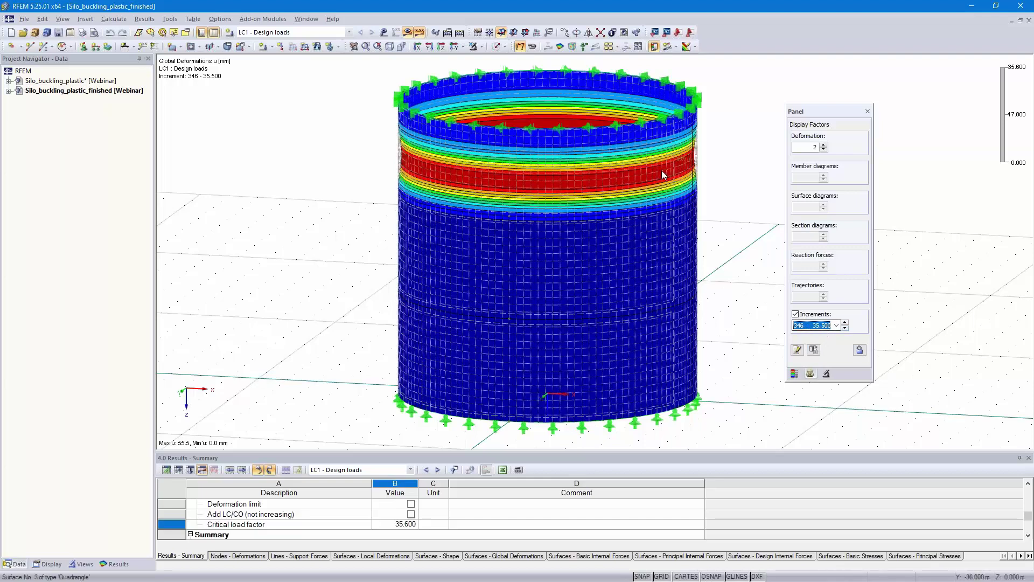
pyautogui.keyDown('ctrl'); pyautogui.moveTo(731, 278); pyautogui.dragTo(730, 260, button='middle'); pyautogui.keyUp('ctrl')
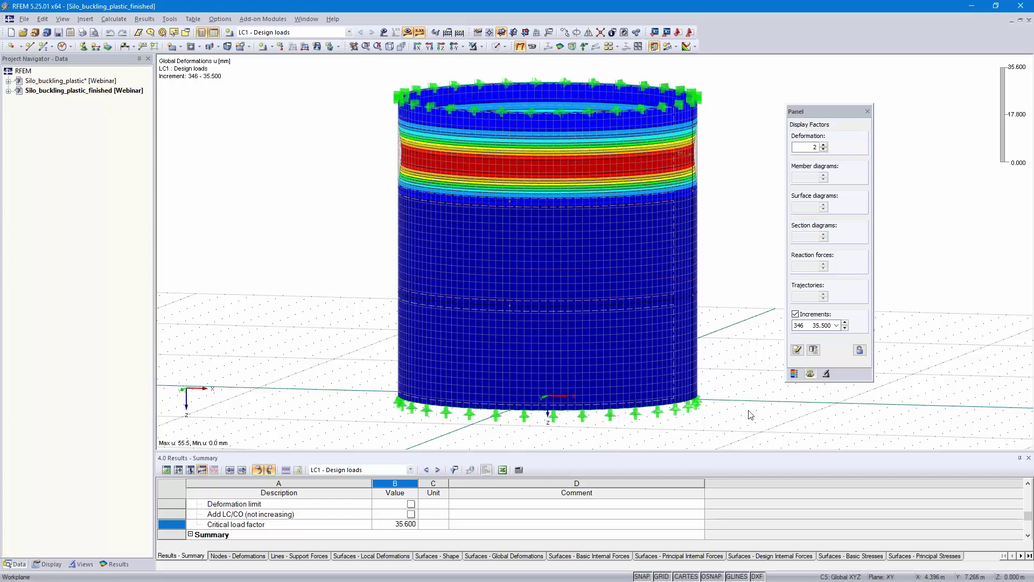
pyautogui.click(844, 322)
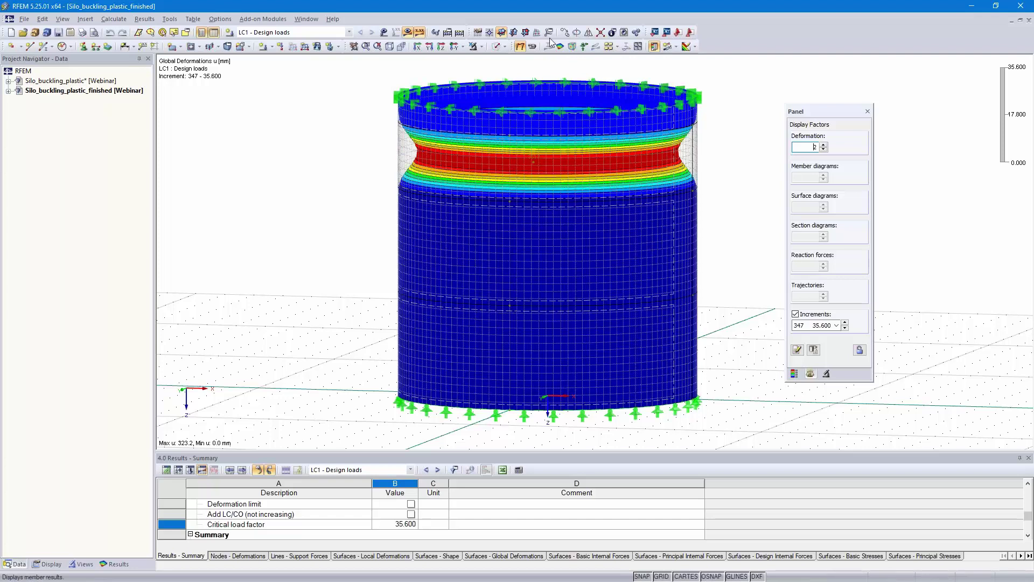
pyautogui.click(447, 33)
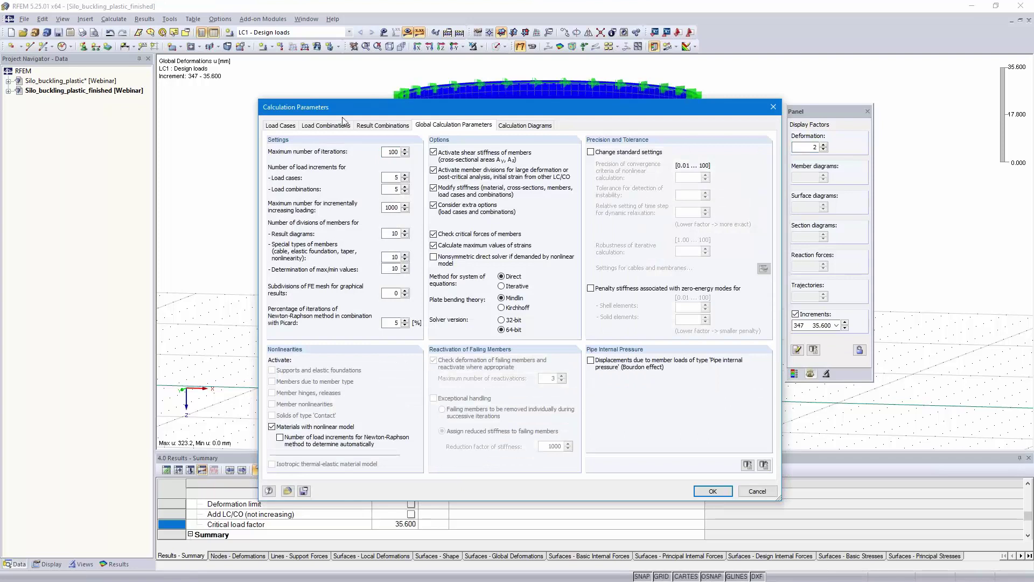
pyautogui.click(527, 128)
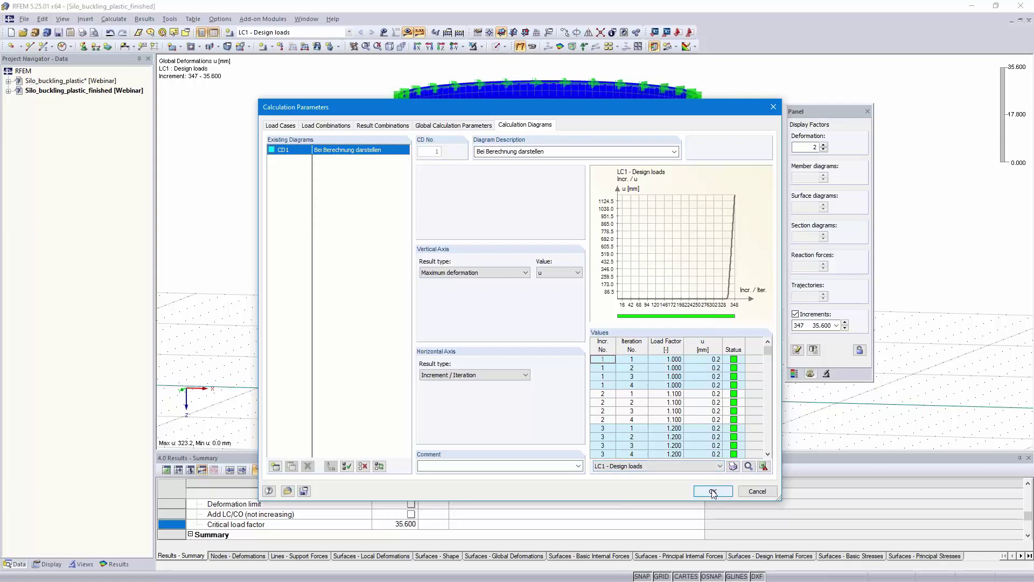
pyautogui.click(713, 491)
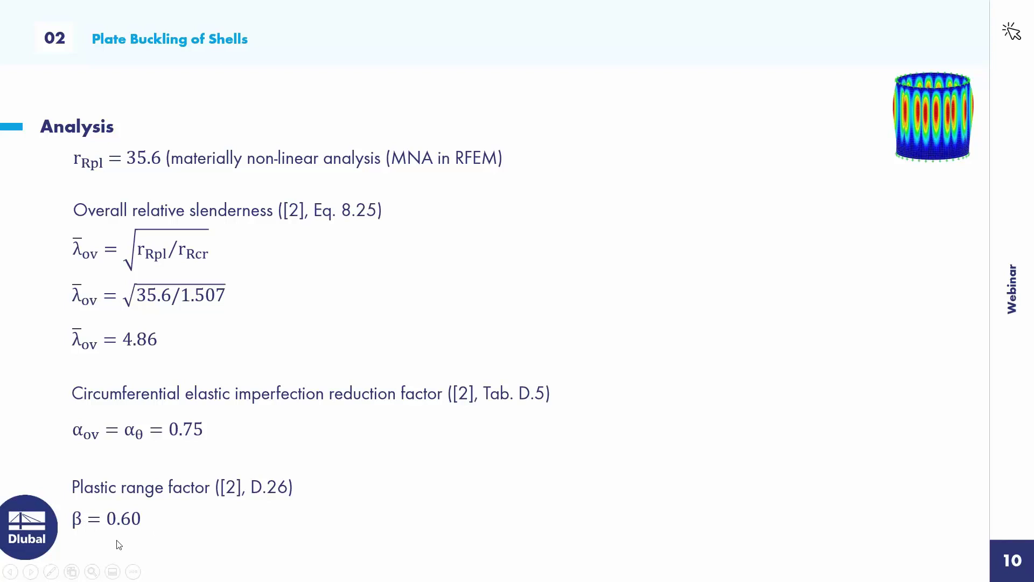
# Advance to slide 11 on plastic limit slenderness 1.37 and reduction factor 0.0318.
pyautogui.click(31, 571)
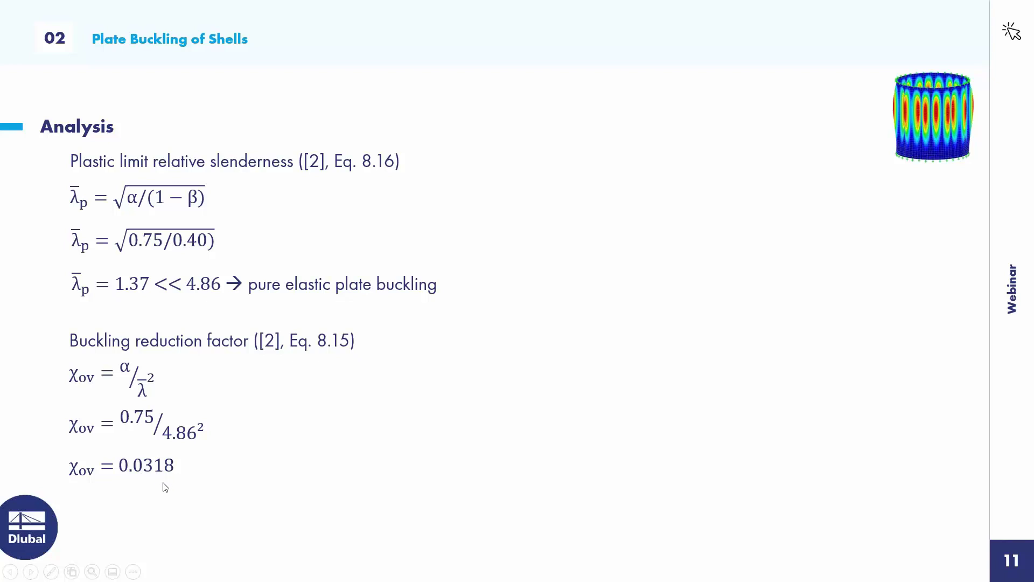
# Advance to slide 12, showing r_Rd = 1.132/1.1 = 1.03 > 1 with the design fulfilled.
pyautogui.click(31, 571)
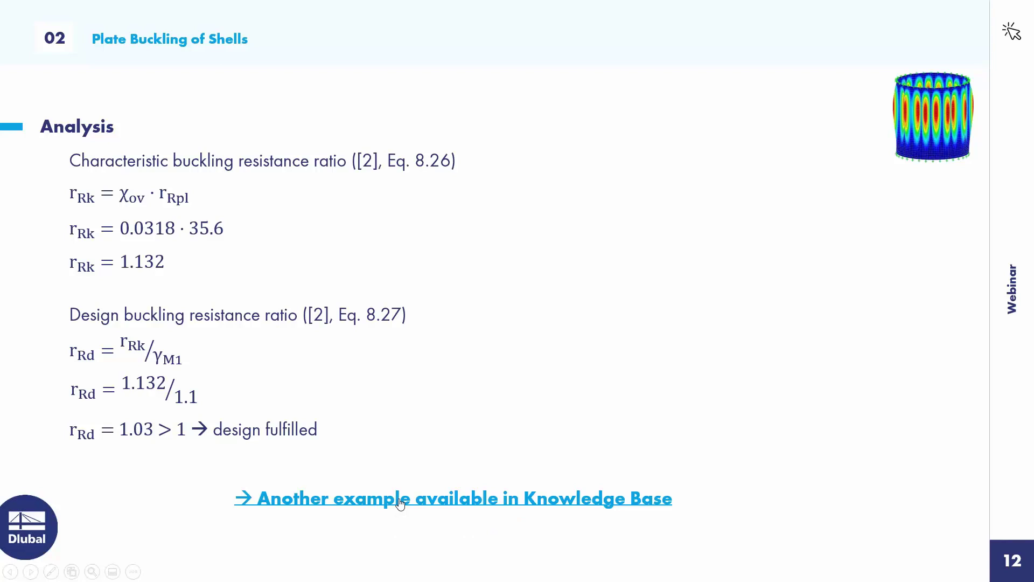
# Read through the plate buckling formulas in the related Knowledge Base article, then return to slide 12.
pyautogui.click(399, 502)
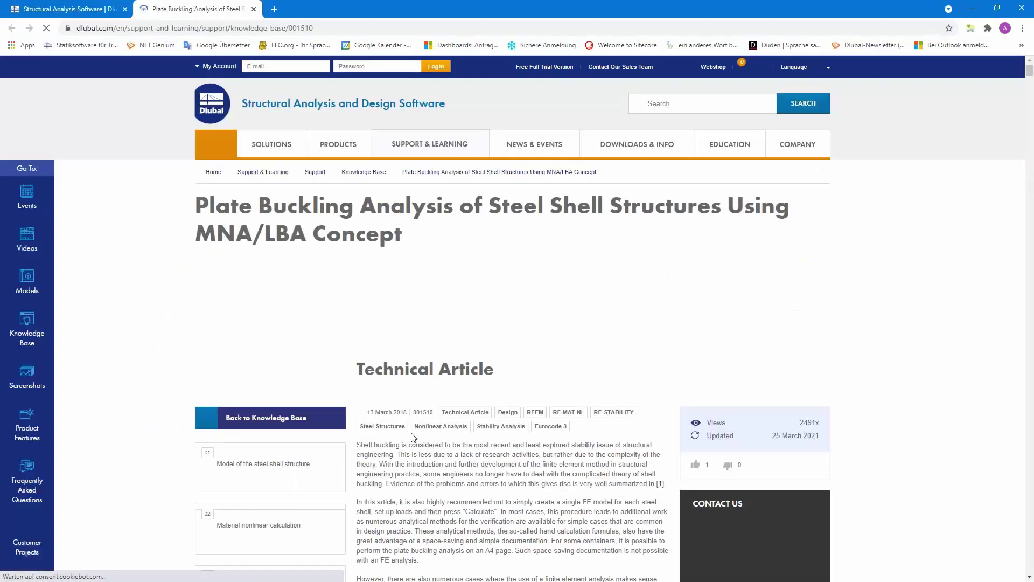
pyautogui.scroll(-3, 417, 434)
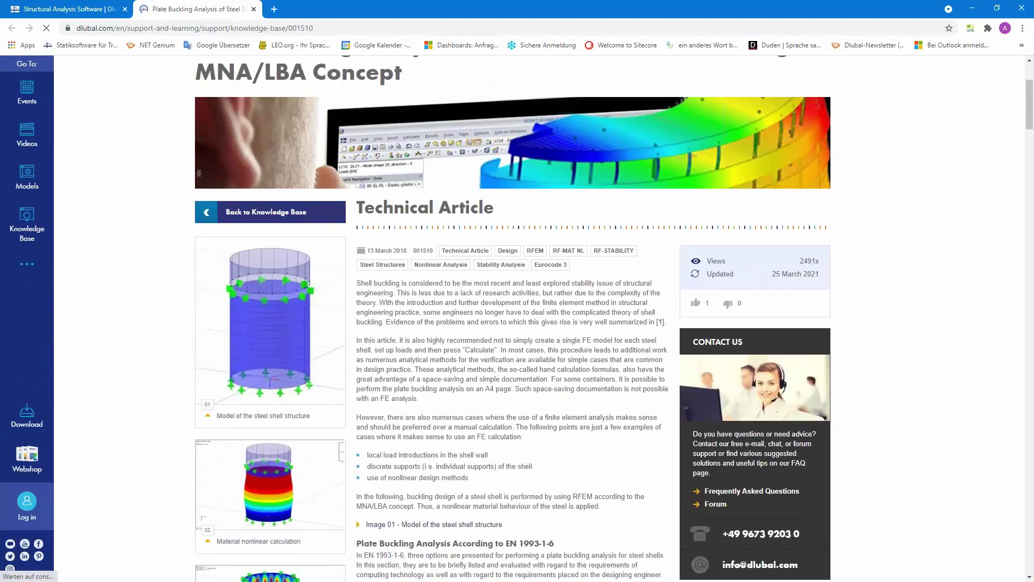
pyautogui.scroll(-1, 330, 232)
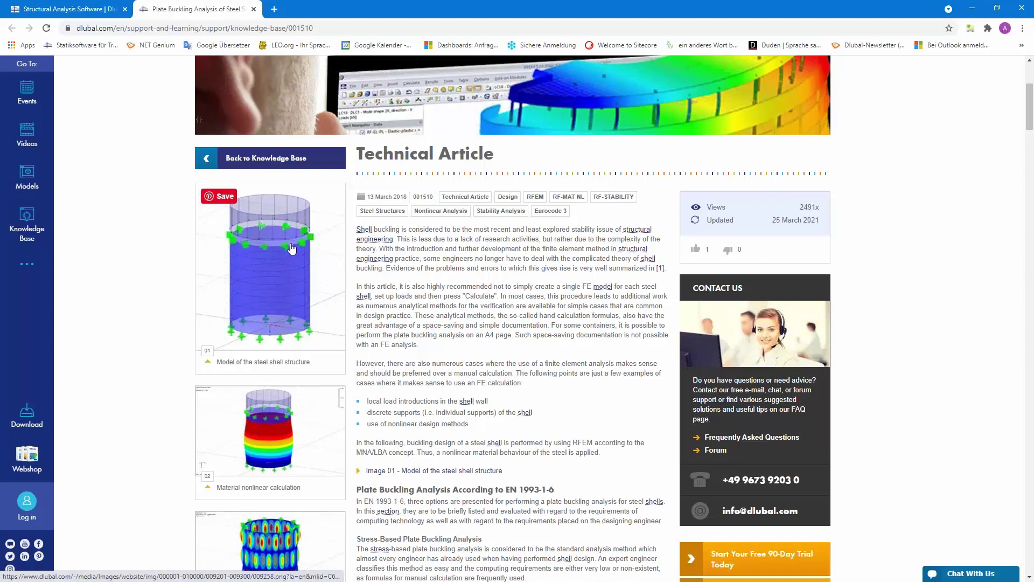
pyautogui.scroll(-5, 278, 306)
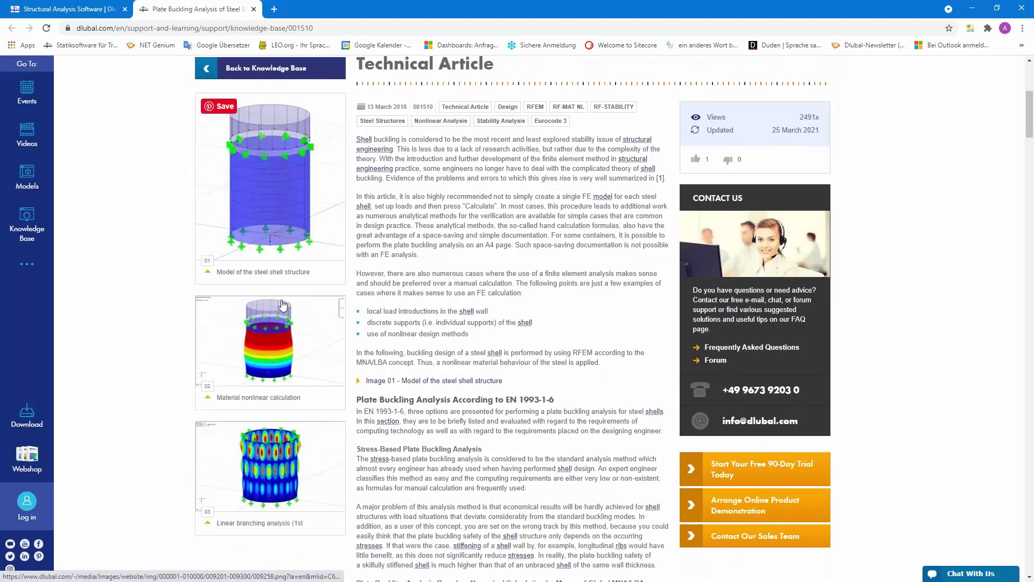
pyautogui.scroll(-15, 283, 305)
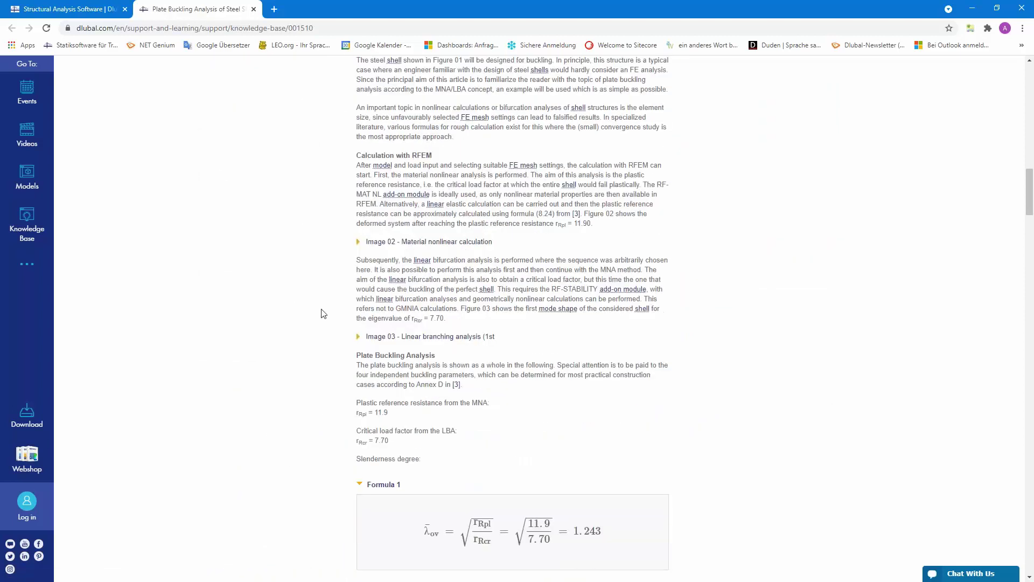
pyautogui.scroll(-5, 322, 311)
pyautogui.scroll(-3, 343, 262)
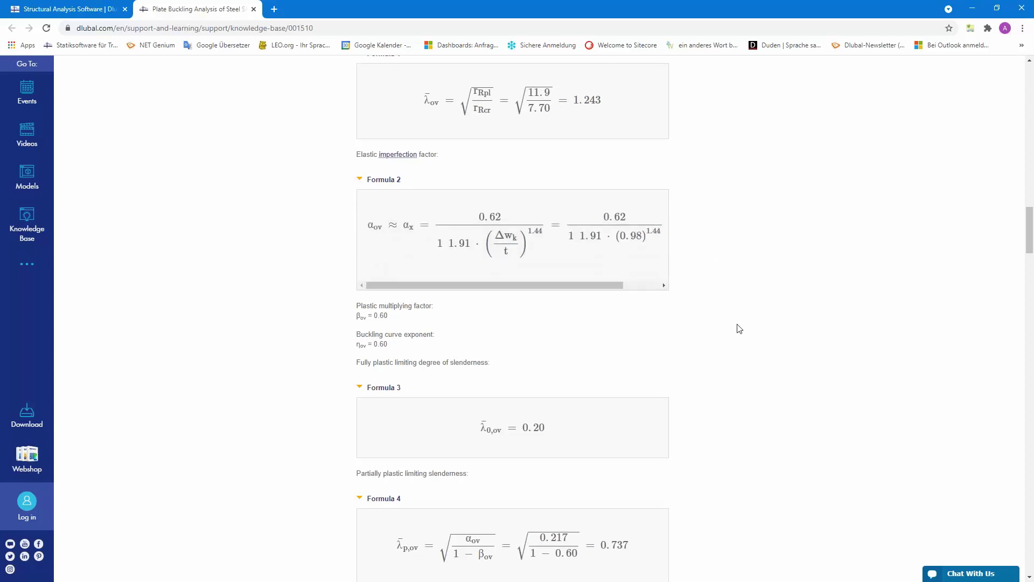
pyautogui.scroll(-3, 454, 351)
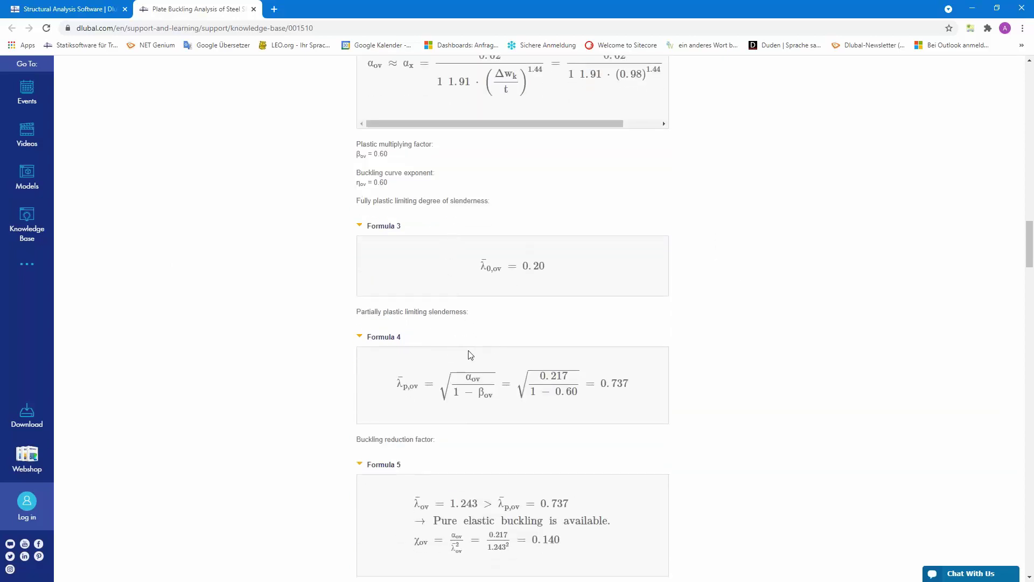
pyautogui.scroll(-3, 581, 413)
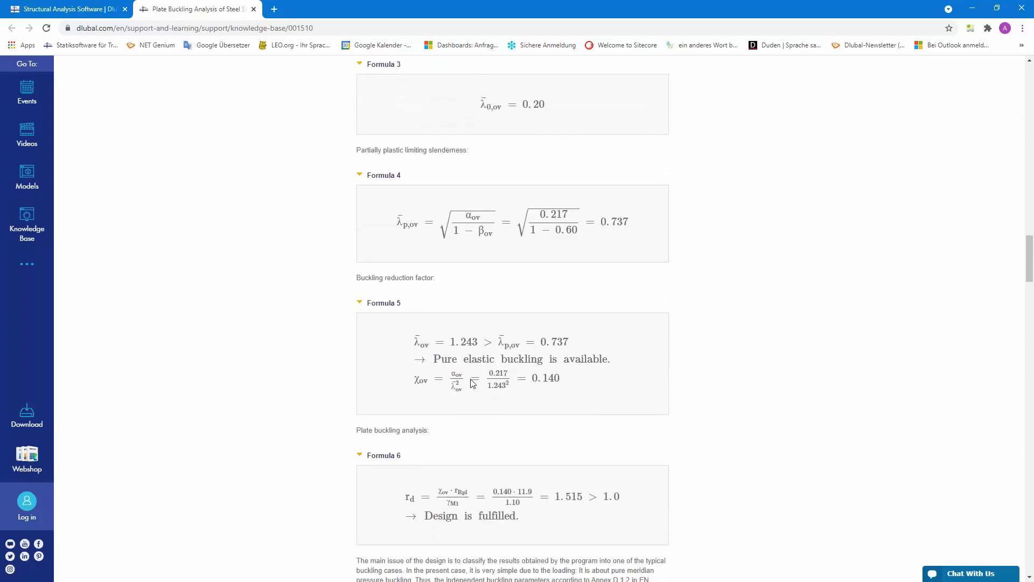
pyautogui.scroll(-3, 537, 373)
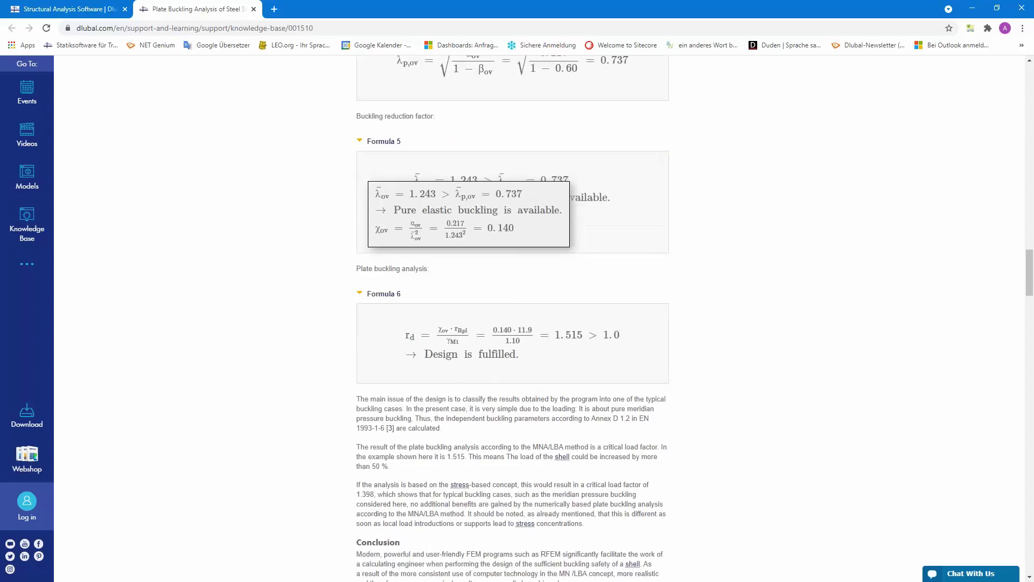
pyautogui.scroll(-10, 537, 377)
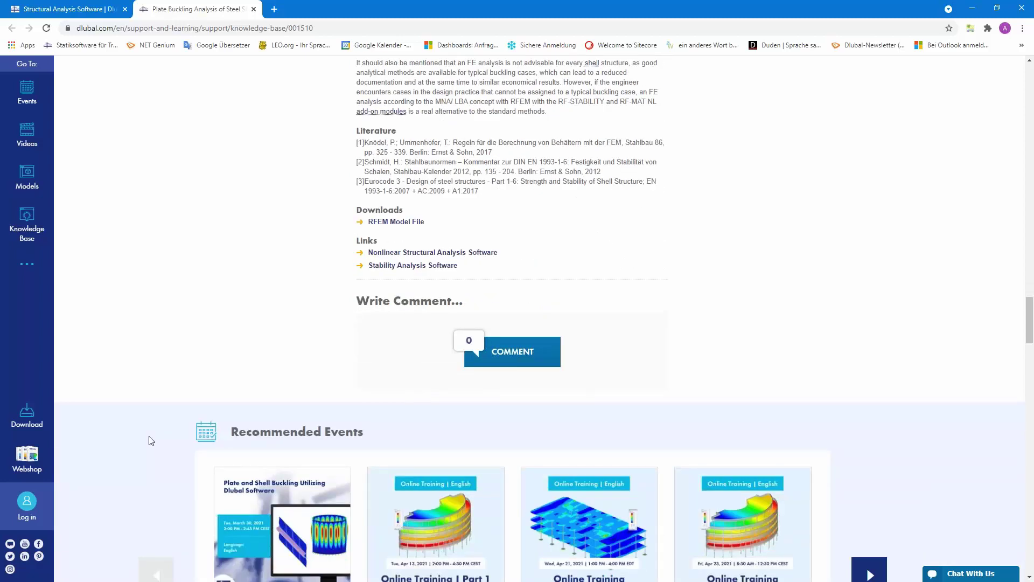
pyautogui.hotkey('alt', 'Tab')
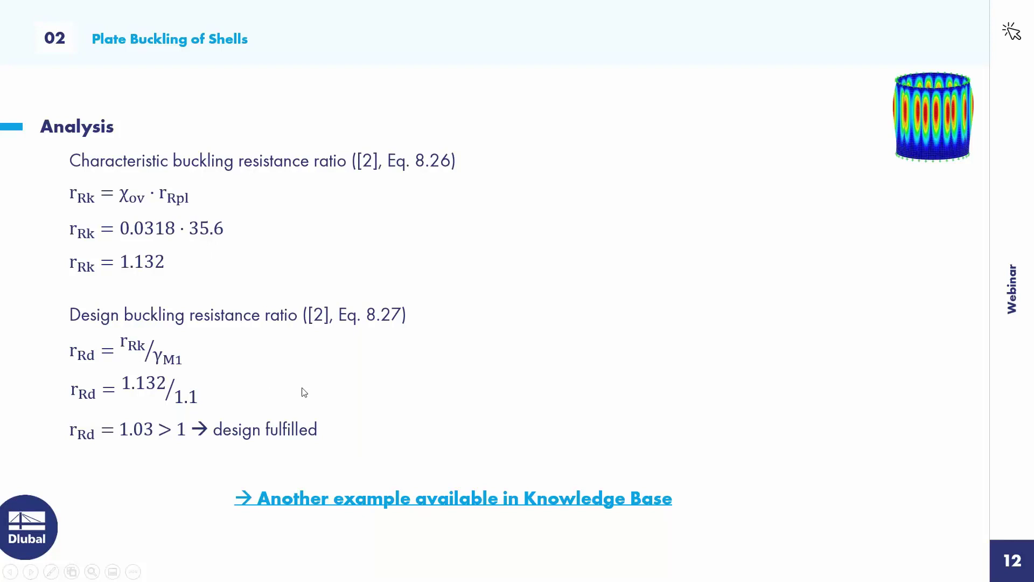
# Step back two slides to slide 10, then forward again to slide 12.
pyautogui.click(10, 572)
pyautogui.click(11, 572)
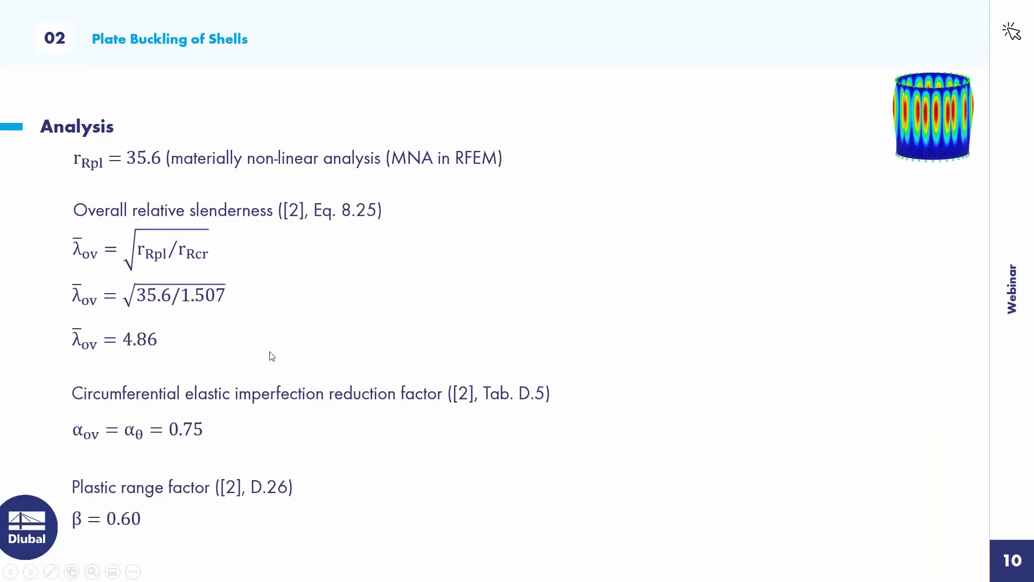
pyautogui.click(31, 571)
pyautogui.click(31, 572)
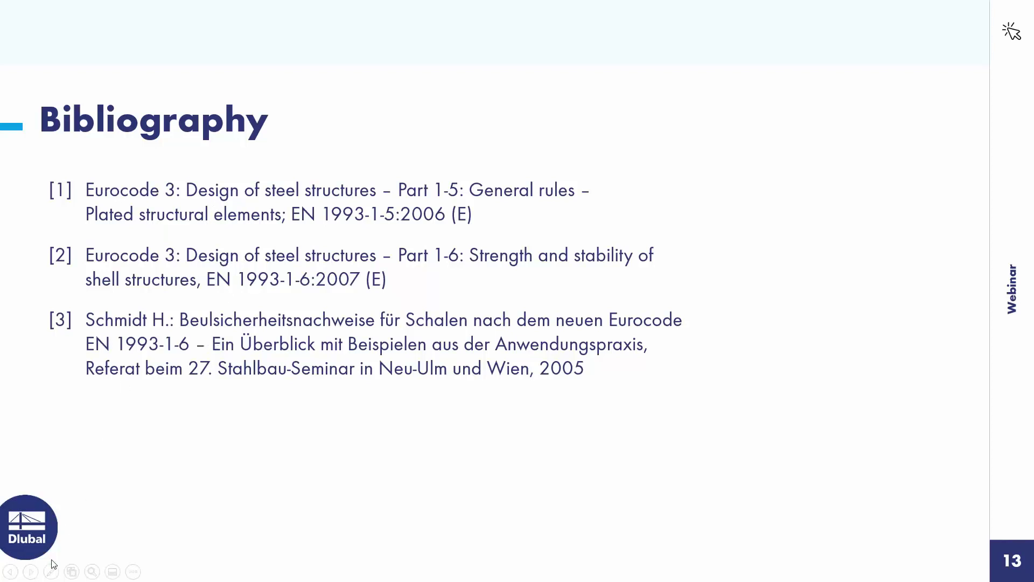
# Advance to slide 14, Free Online Services, listing Geo-Zone Tool, Cross-Section Properties, FAQs & Knowledge Base and Models to Download.
pyautogui.click(30, 572)
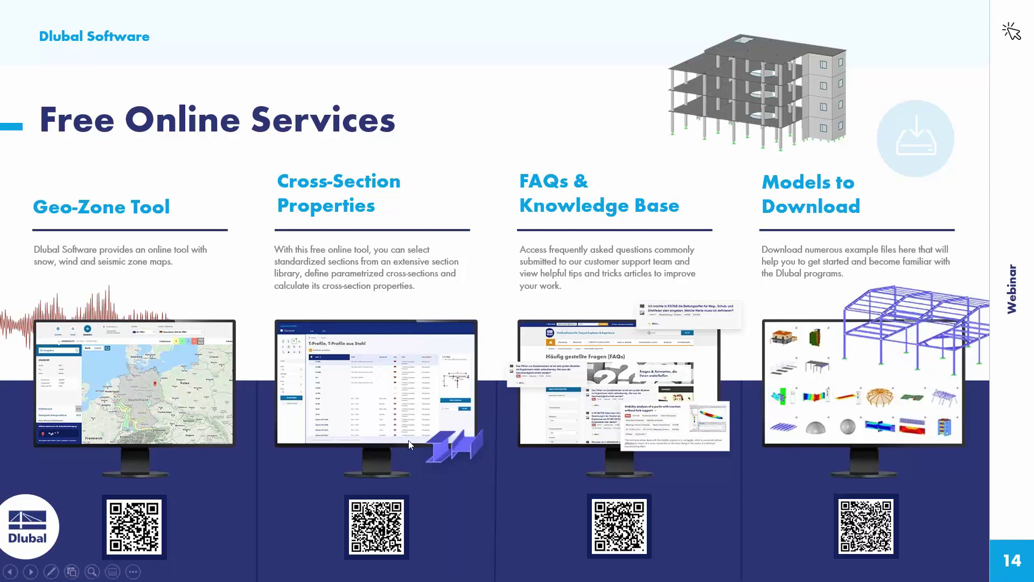
# Advance the slideshow from slide 14 to slide 15.
pyautogui.click(31, 571)
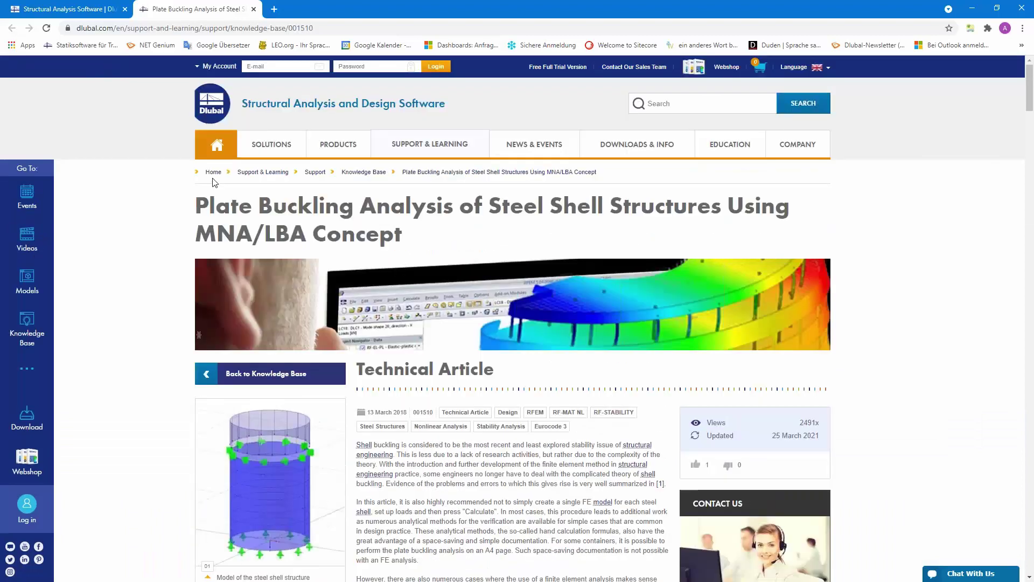
# Go from the Dlubal homepage to the Webinars overview under NEWS & EVENTS.
pyautogui.click(212, 172)
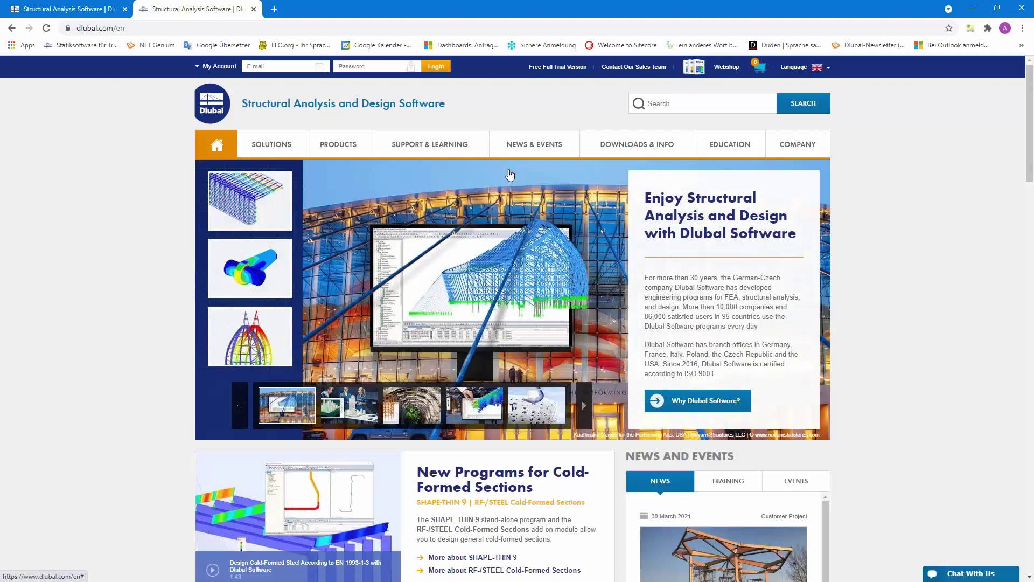
pyautogui.moveTo(511, 161)
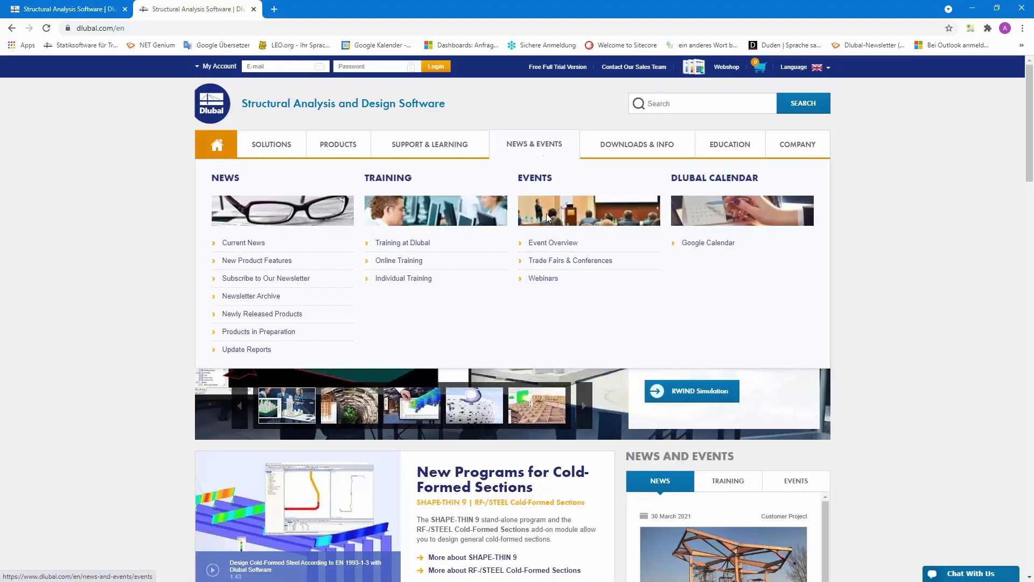
pyautogui.click(545, 279)
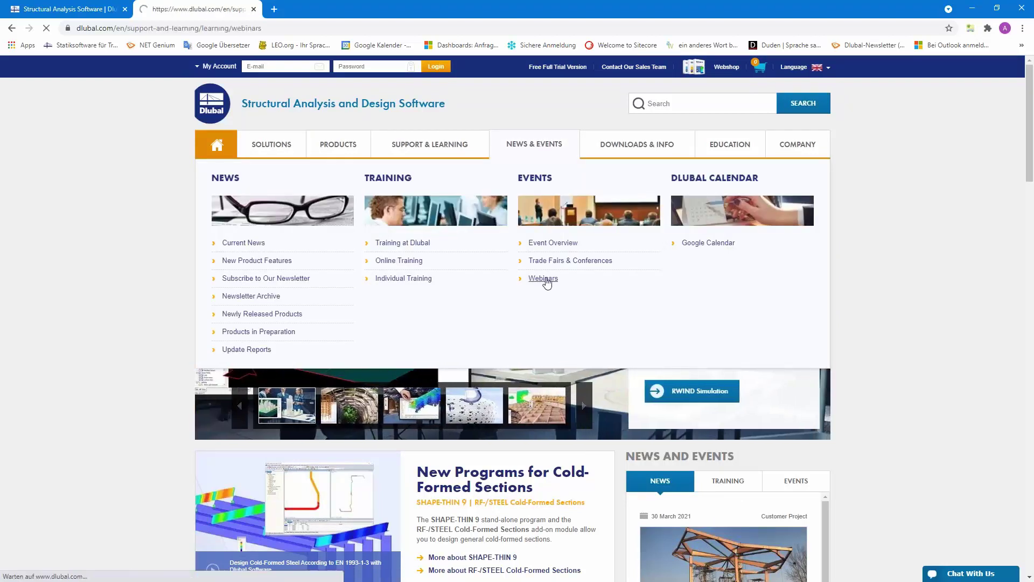
pyautogui.scroll(-3, 547, 284)
pyautogui.scroll(-4, 527, 197)
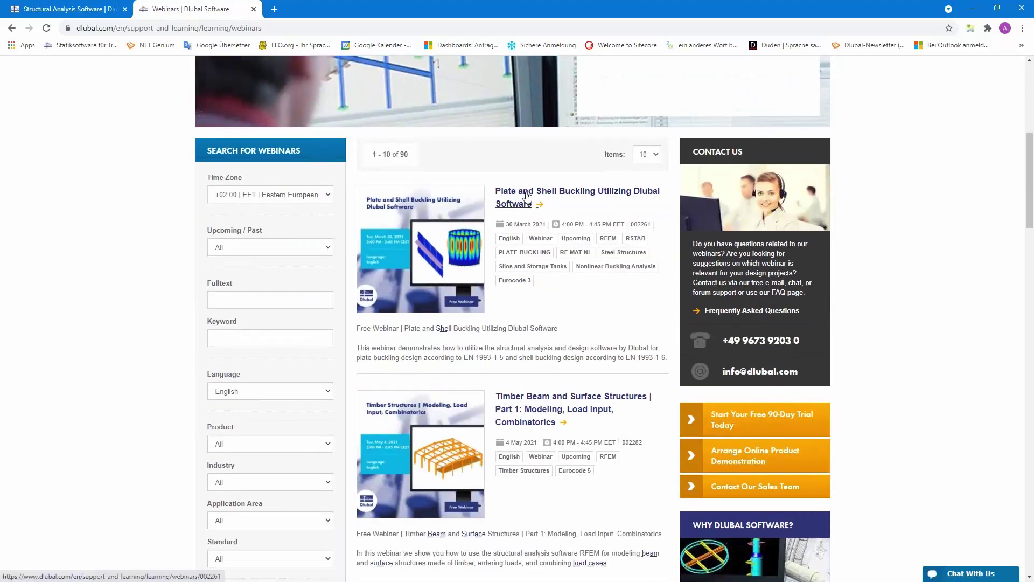
# Open the Plate and Shell Buckling Utilizing Dlubal Software webinar and scroll to its Downloads.
pyautogui.click(527, 198)
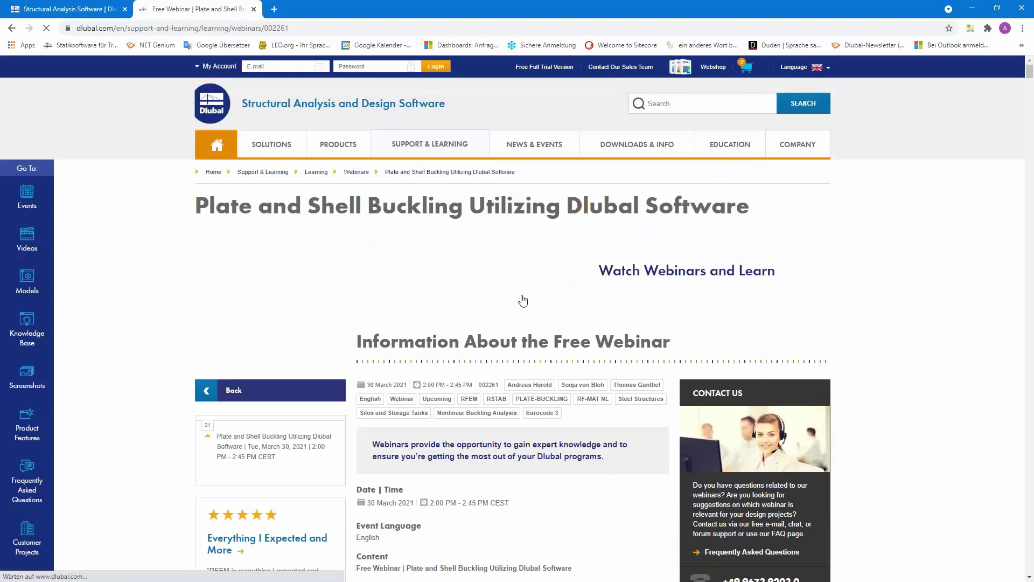
pyautogui.scroll(-3, 523, 300)
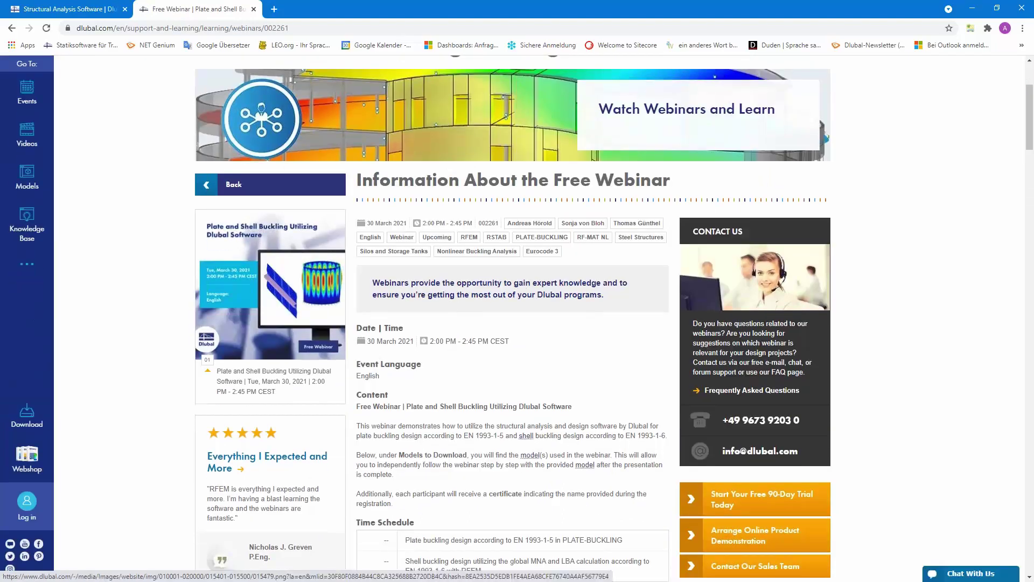
pyautogui.scroll(-1, 256, 236)
pyautogui.scroll(-10, 512, 318)
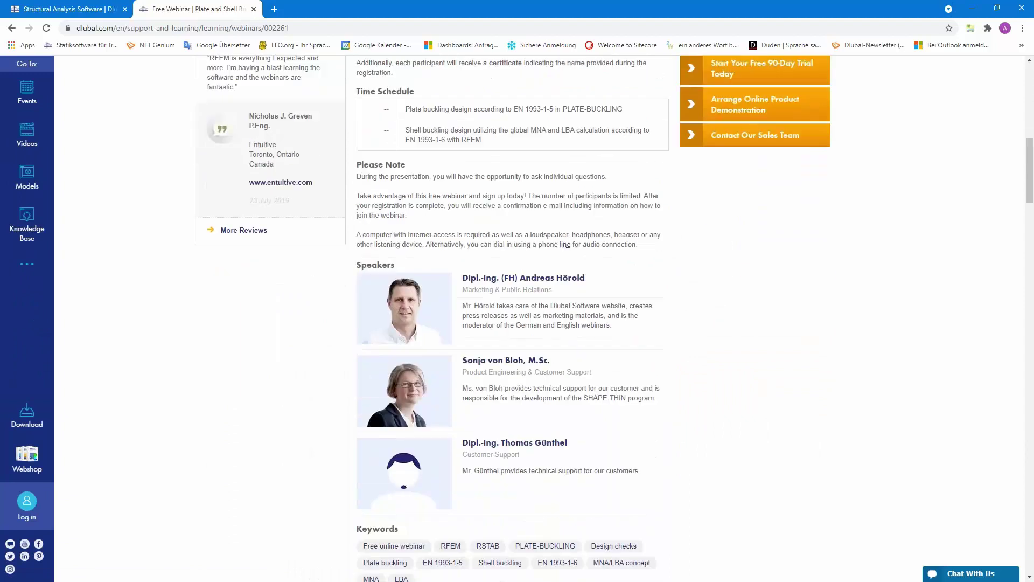
pyautogui.scroll(-3, 443, 225)
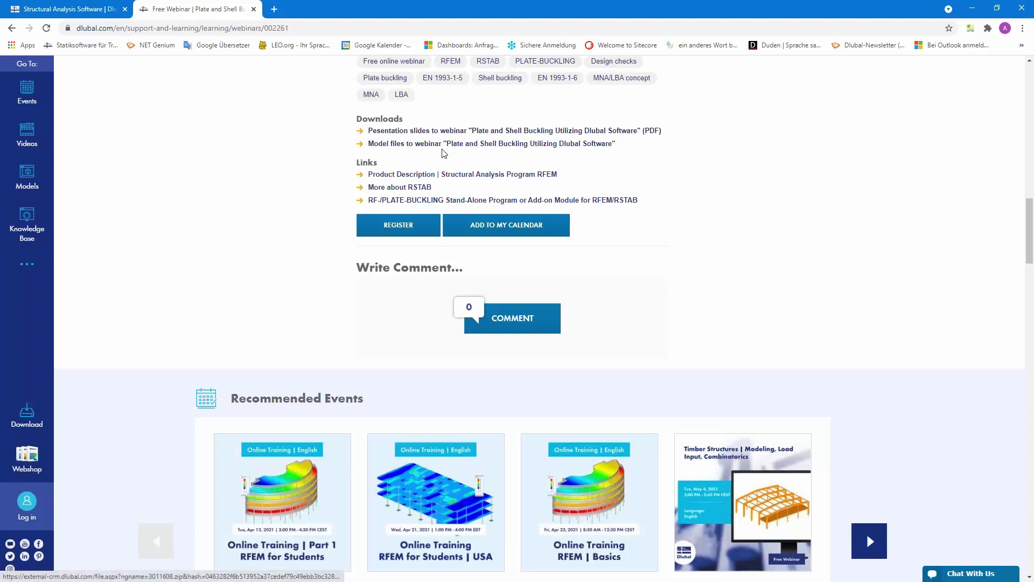
pyautogui.scroll(-1, 552, 225)
# Load the Steel Silo model's 3D preview under Models to Download and orbit it slightly.
pyautogui.scroll(-10, 552, 225)
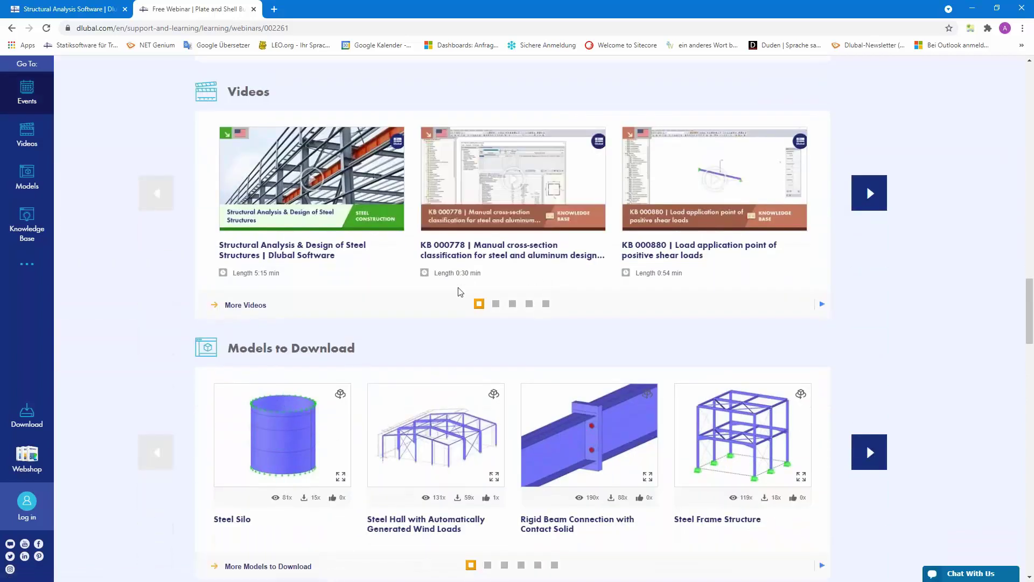
pyautogui.click(290, 434)
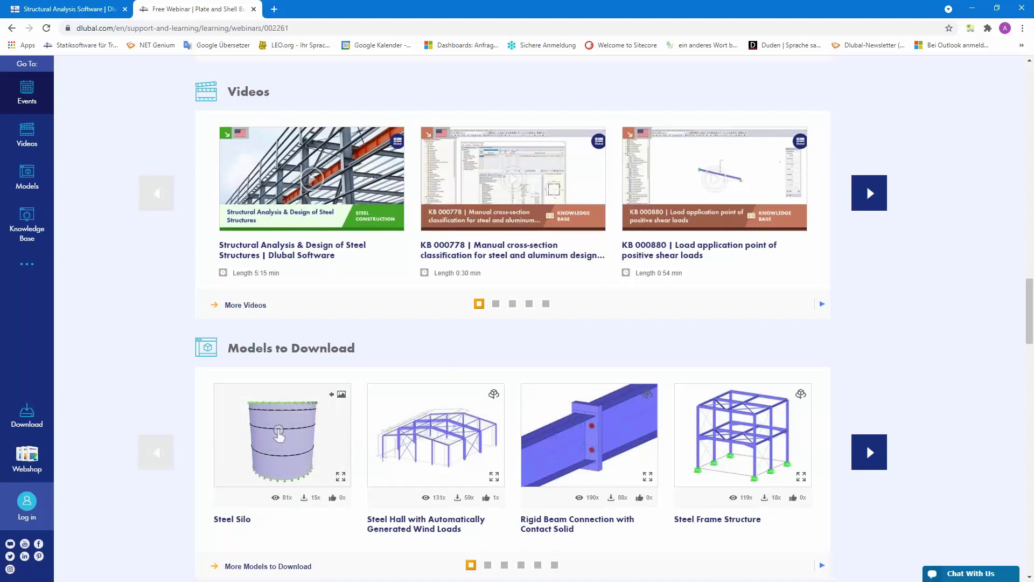
pyautogui.moveTo(278, 433)
pyautogui.mouseDown()
pyautogui.moveTo(289, 434)
pyautogui.moveTo(277, 429)
pyautogui.mouseUp()
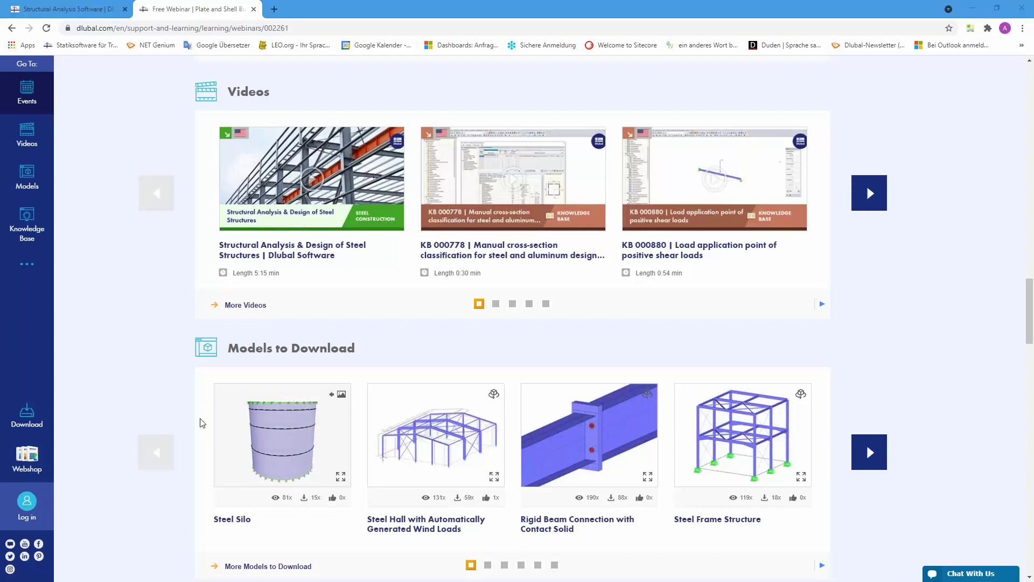